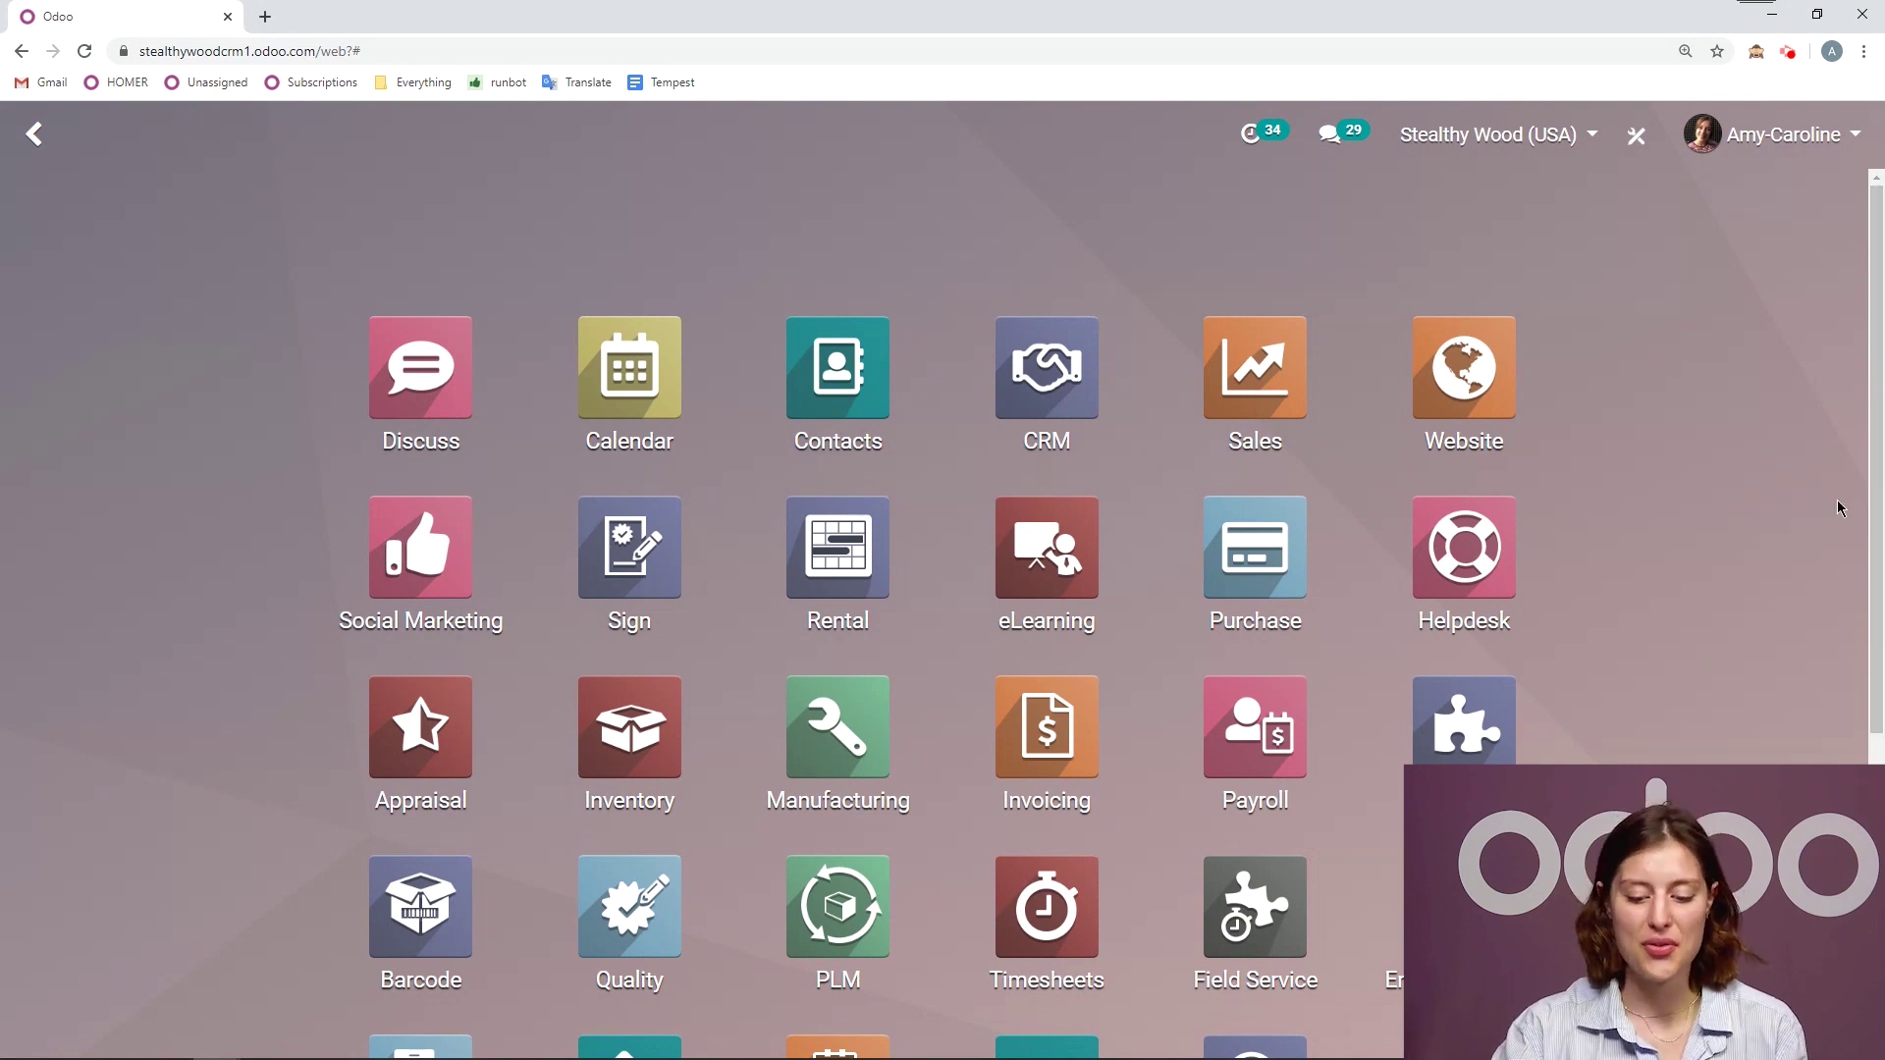
# Open the Fleet app and bring up the record of the registered Opel/Astra vehicle
pyautogui.scroll(-4, 1839, 505)
pyautogui.click(998, 849)
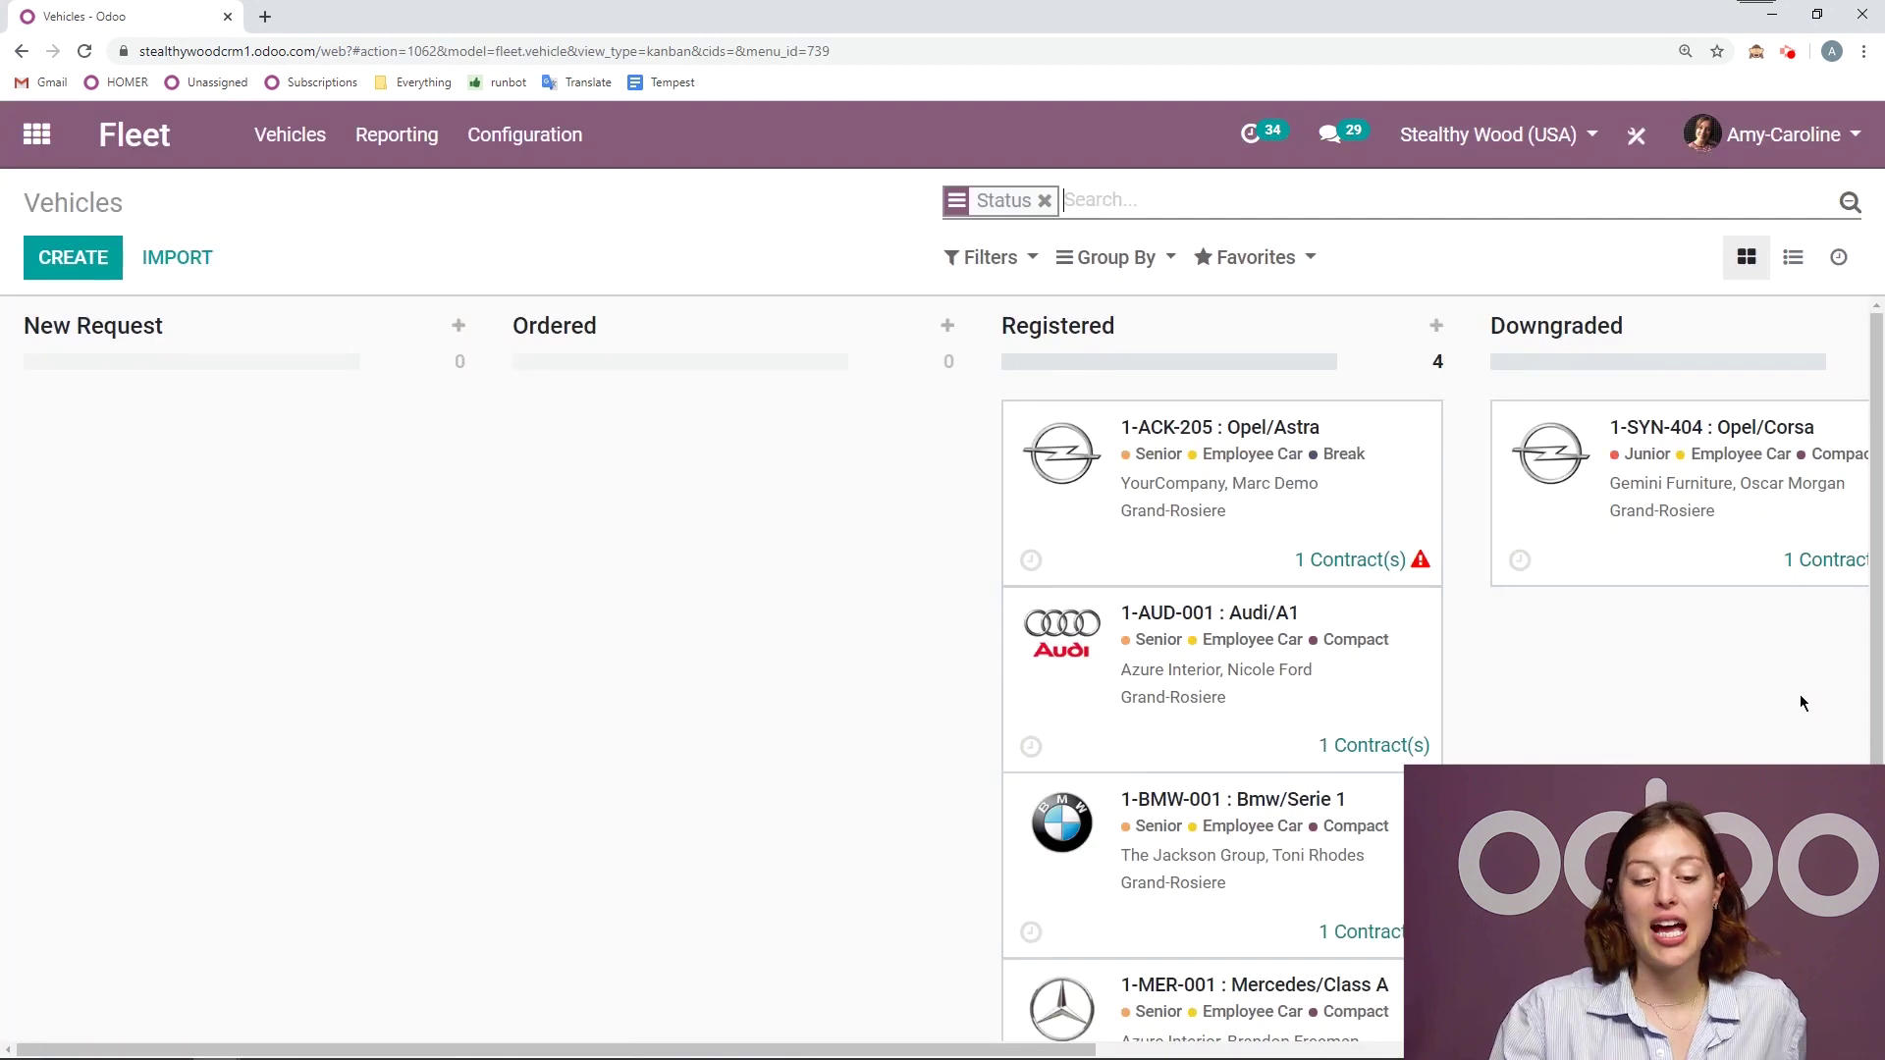
pyautogui.moveTo(827, 1049); pyautogui.dragTo(1115, 1048)
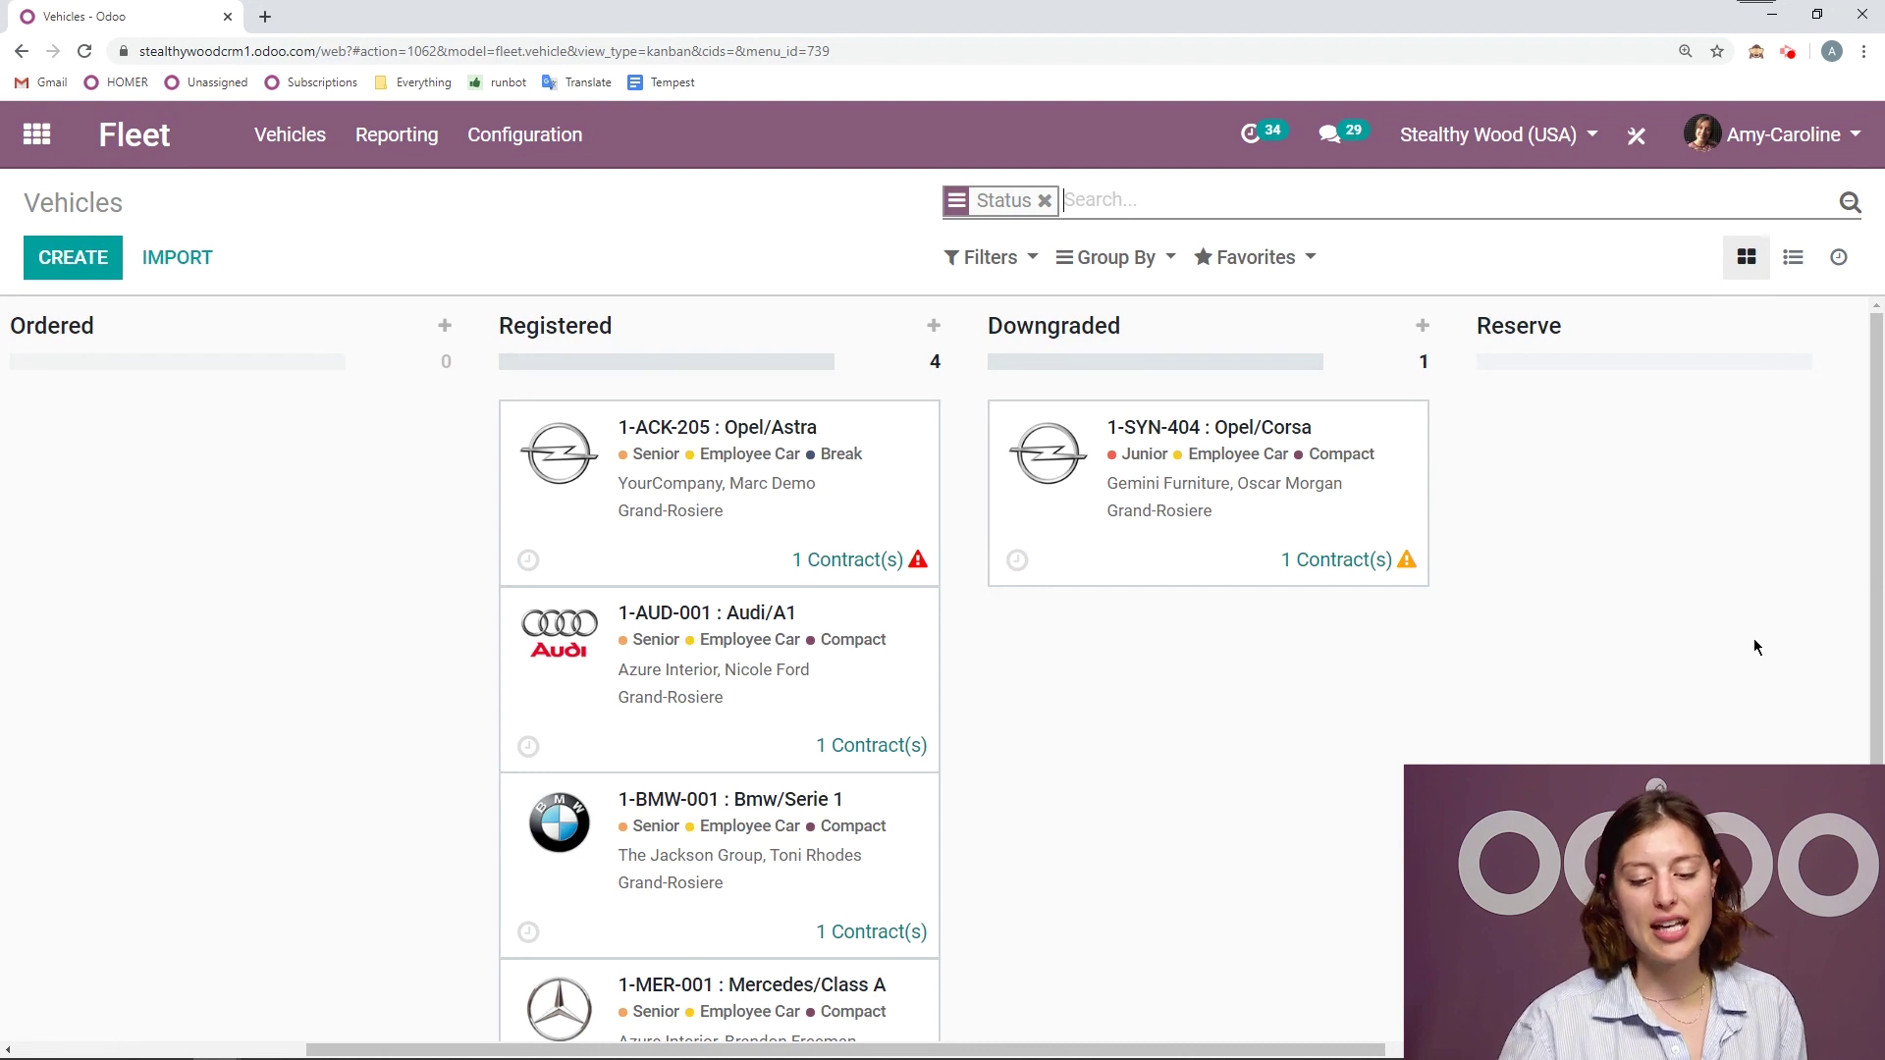
pyautogui.click(673, 561)
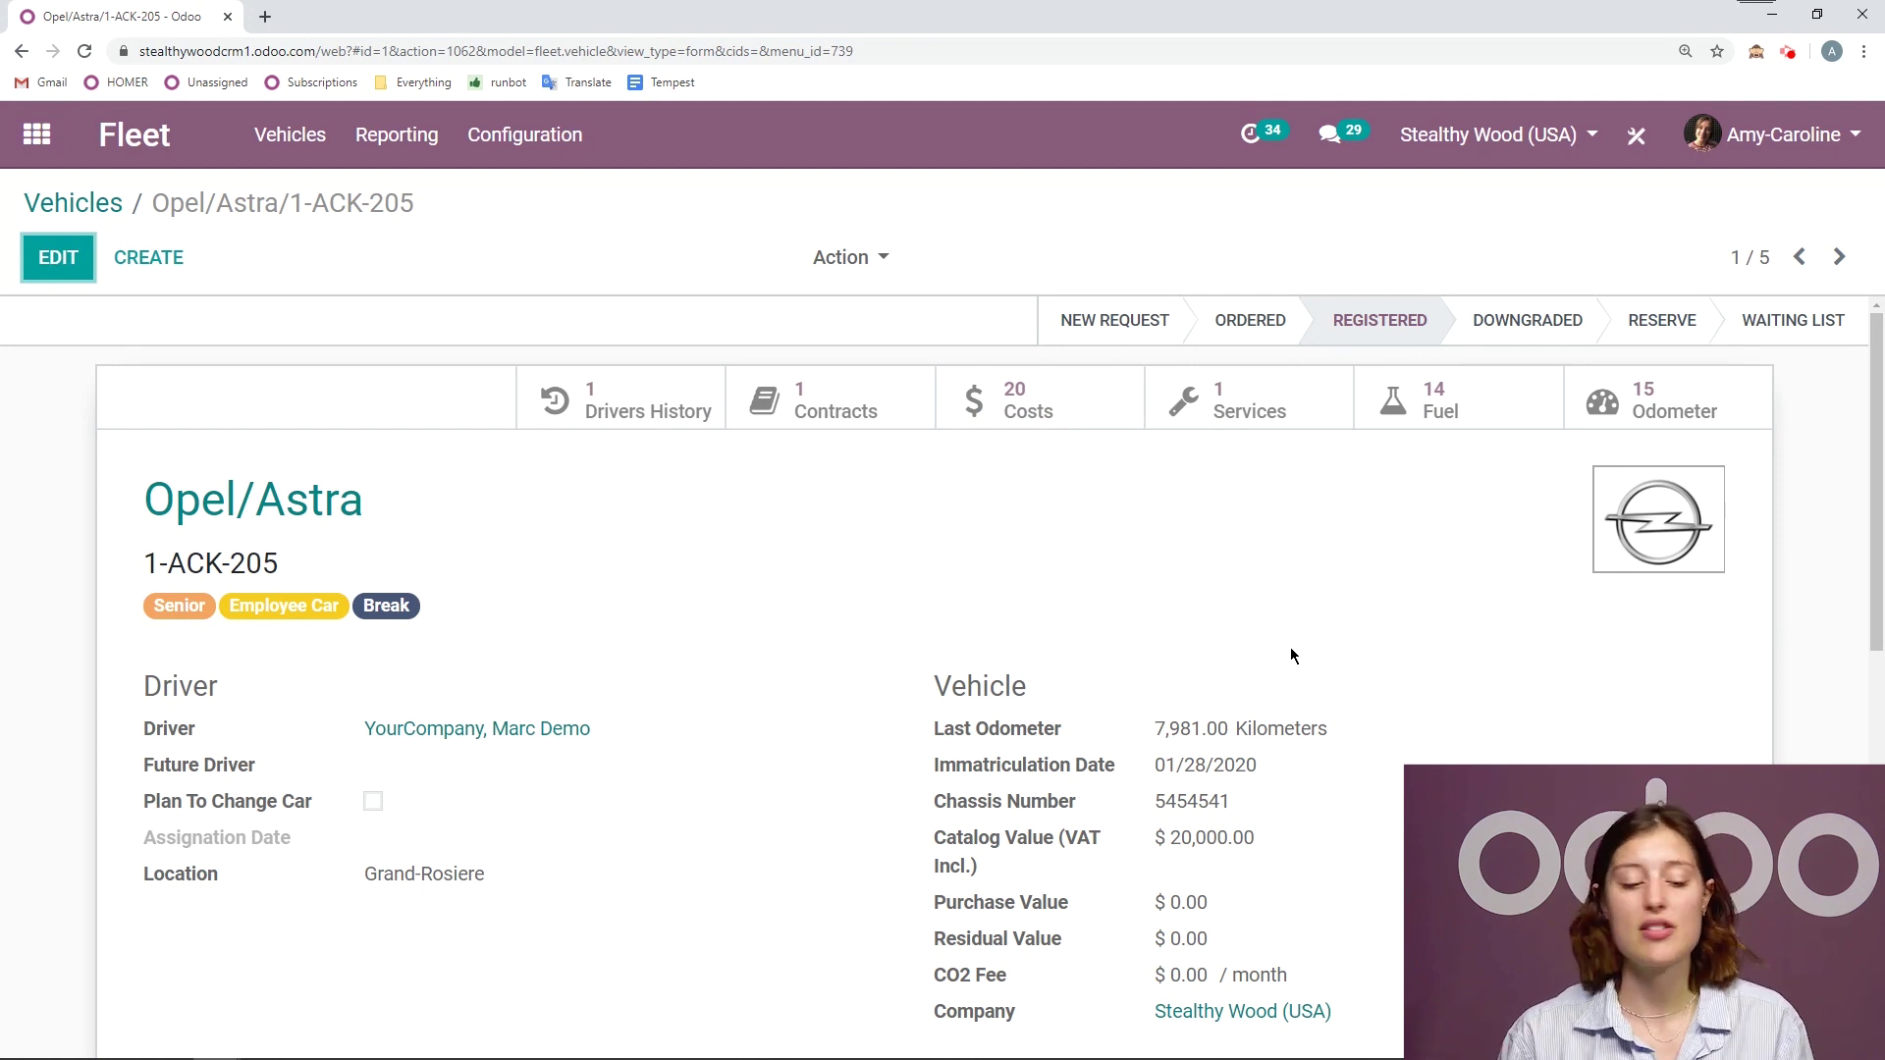
# Review the Opel/Astra's driver, vehicle, contract, model and engine details
pyautogui.scroll(-2, 1291, 655)
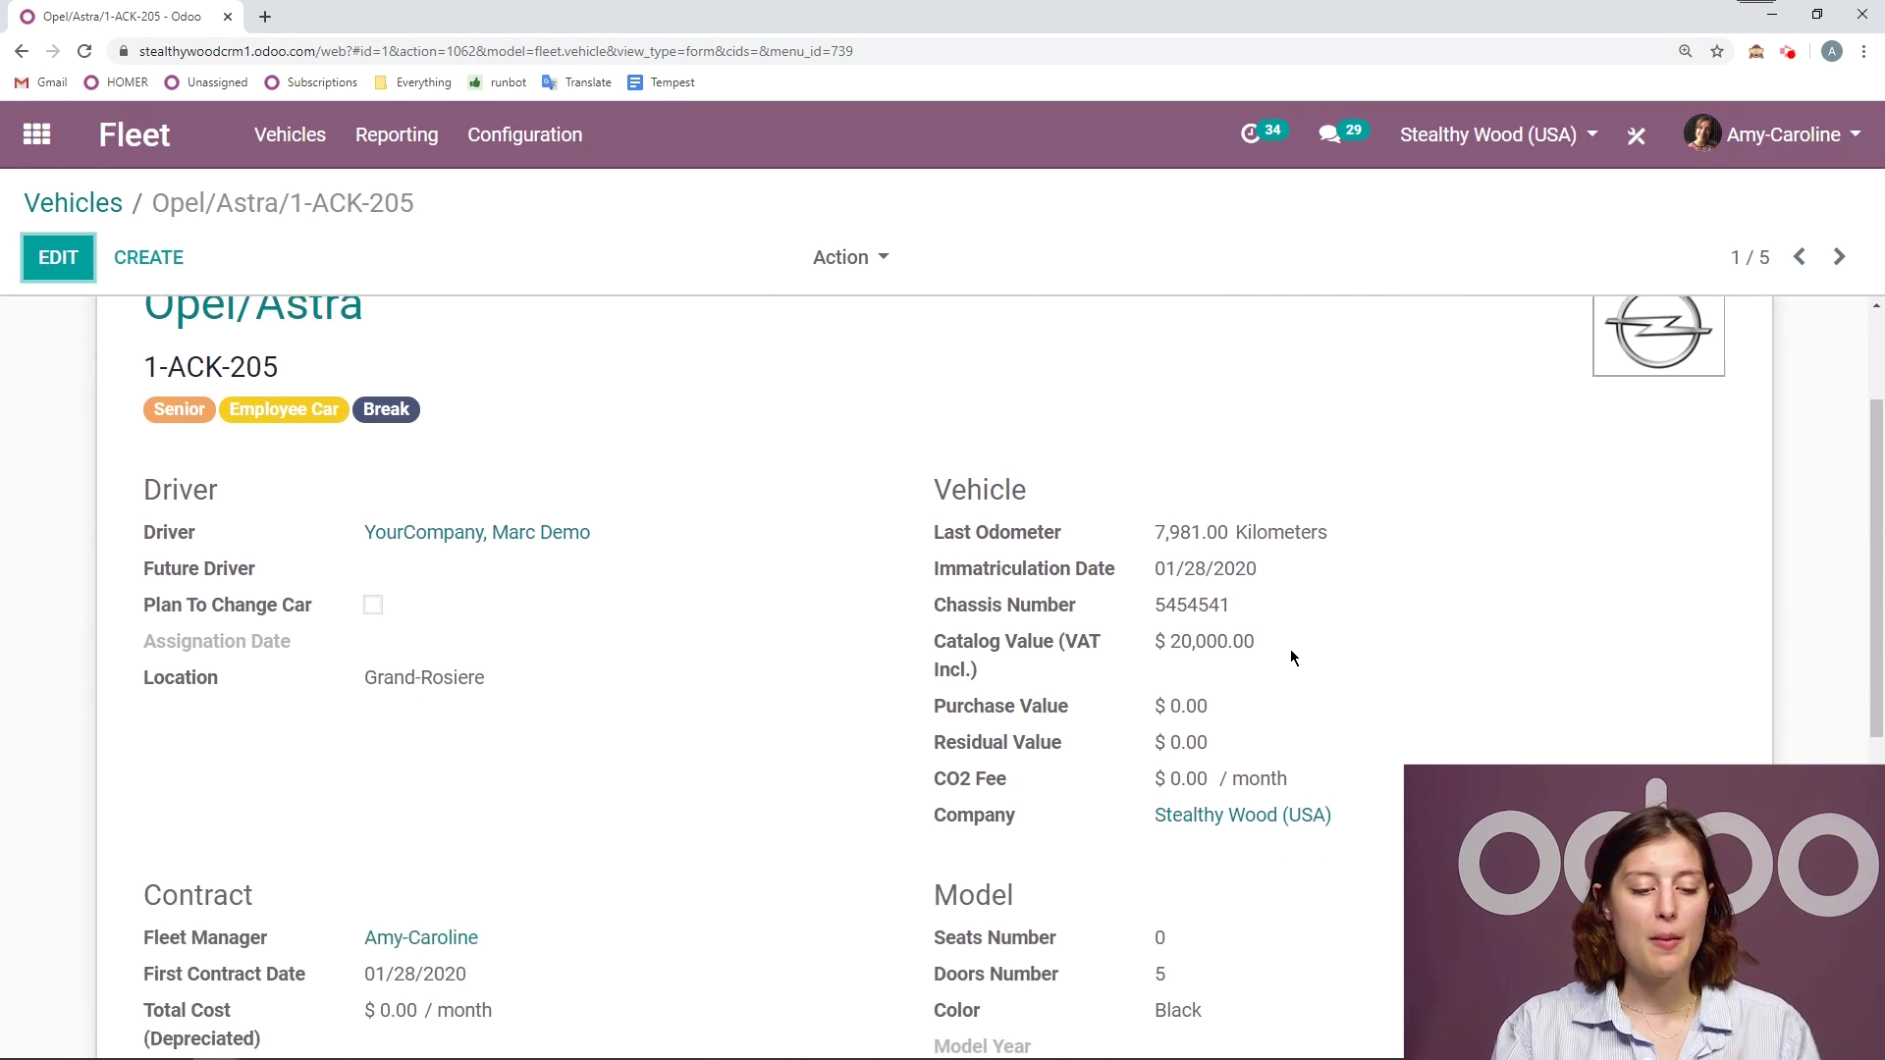
pyautogui.scroll(-1, 1323, 569)
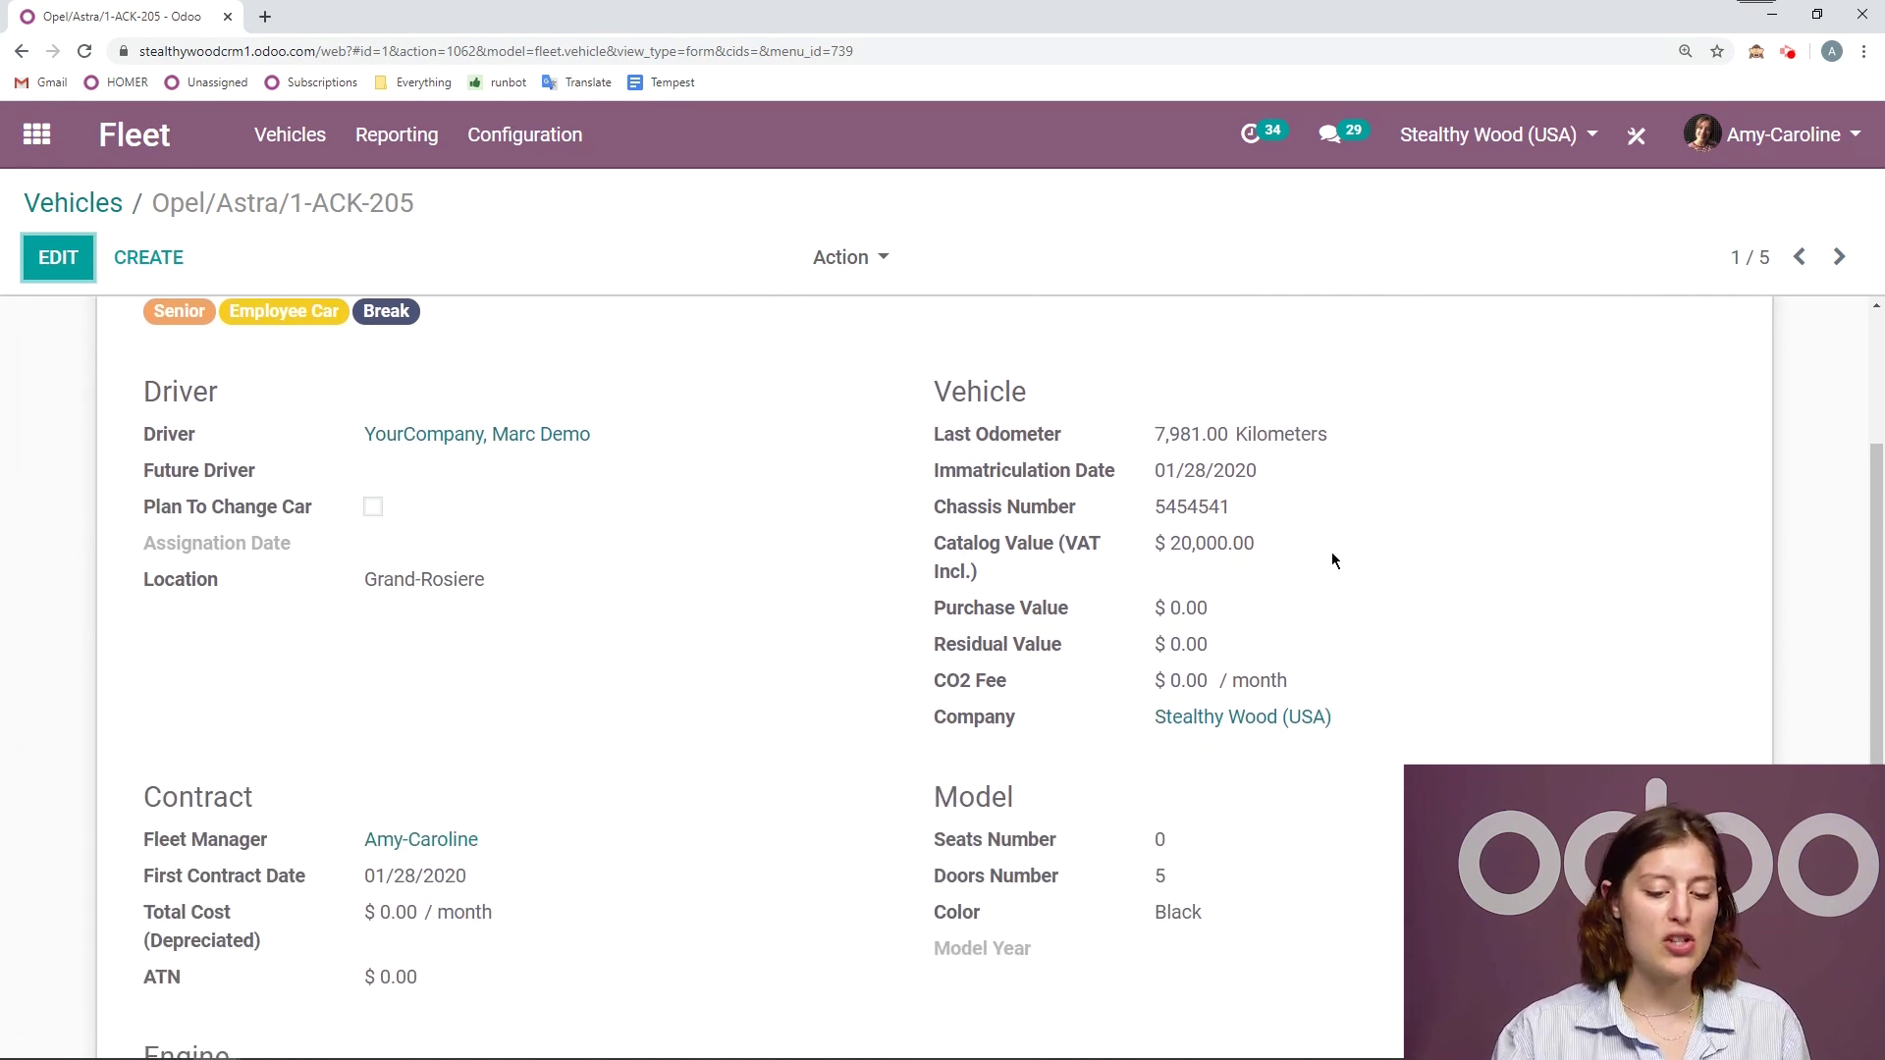
pyautogui.scroll(-2, 1331, 552)
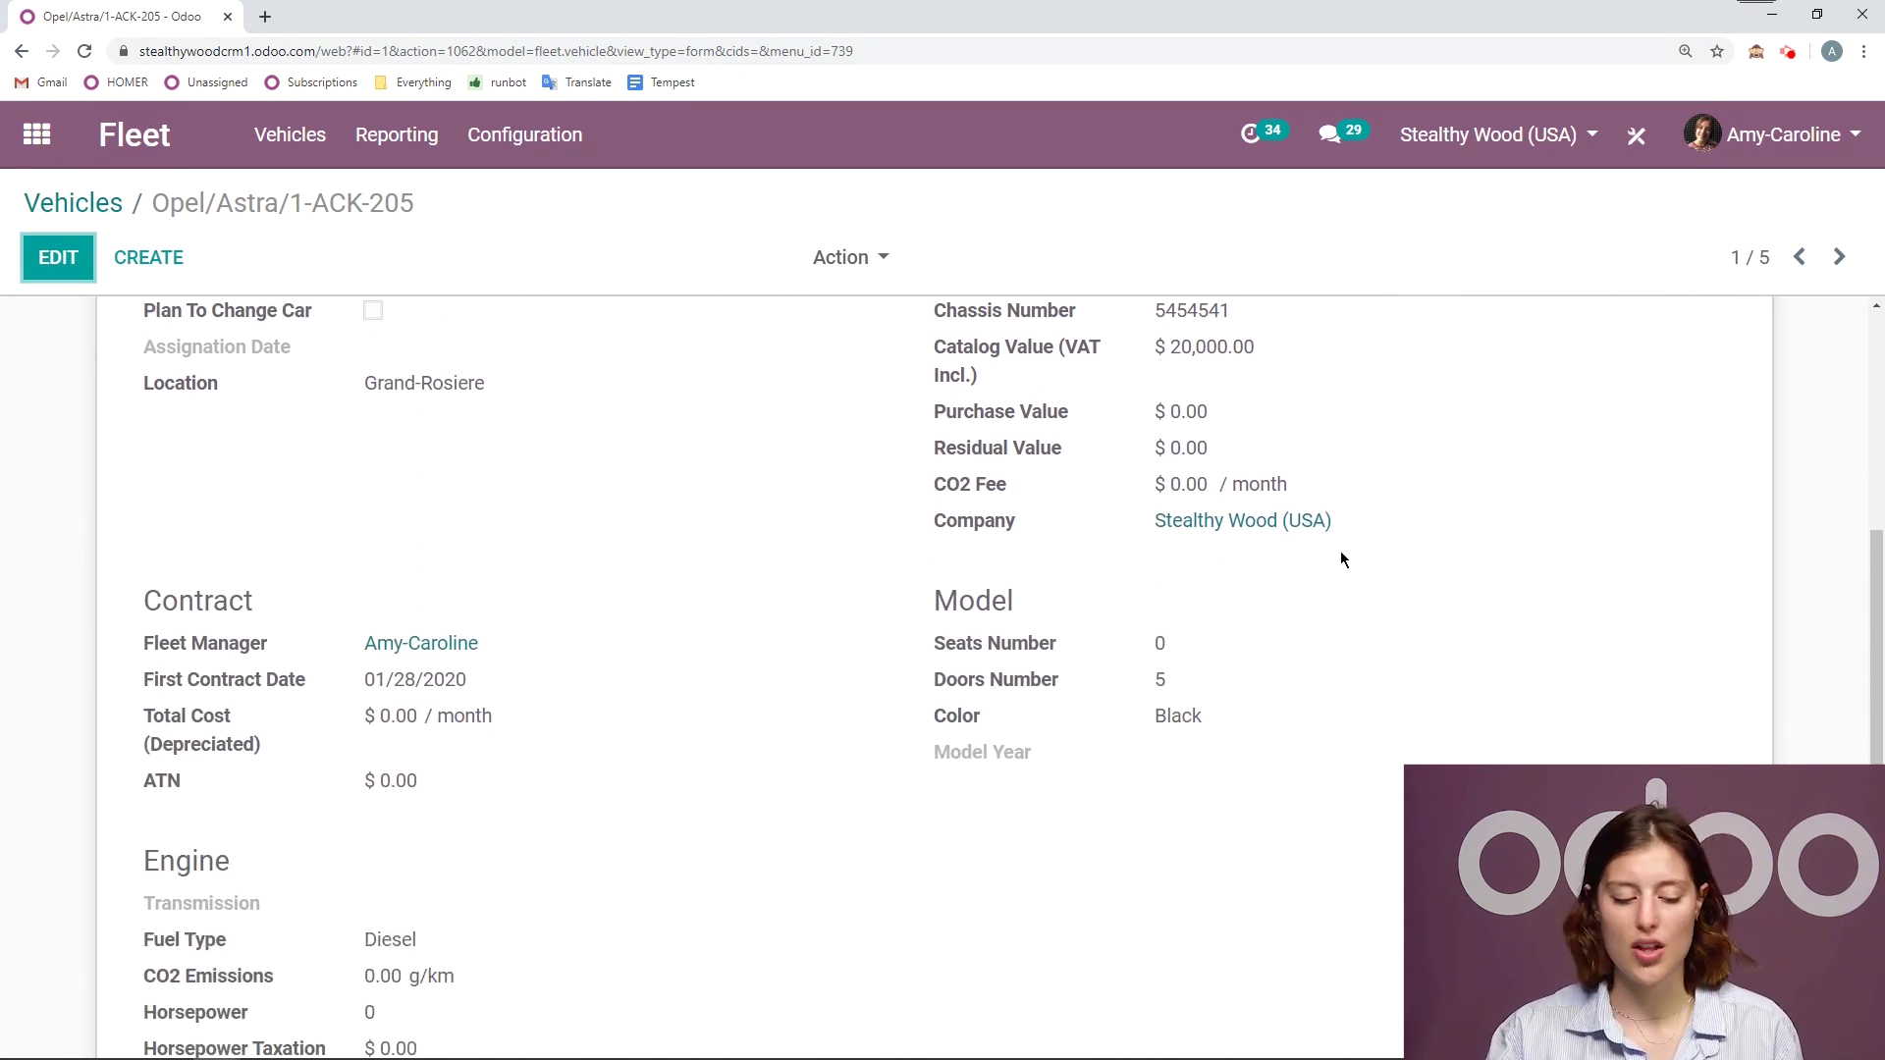
pyautogui.scroll(-2, 1341, 554)
pyautogui.scroll(6, 1432, 540)
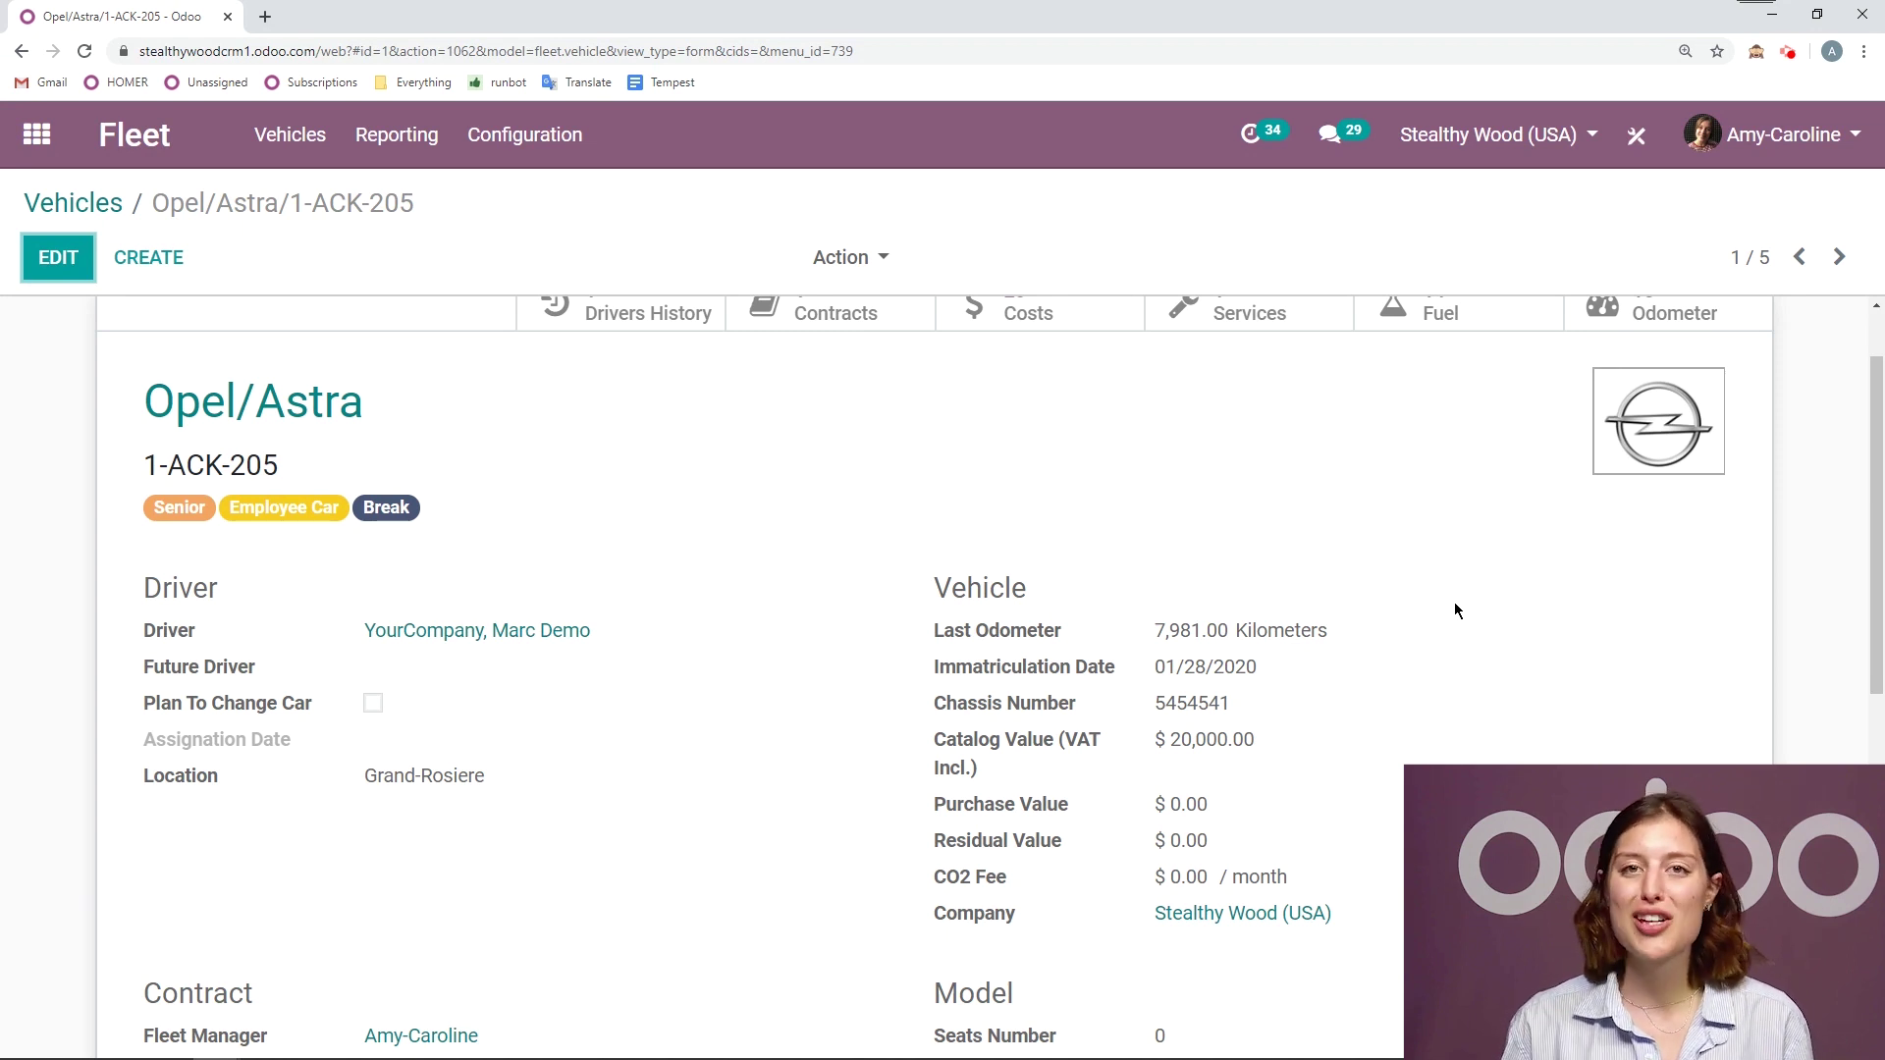
pyautogui.scroll(2, 1456, 610)
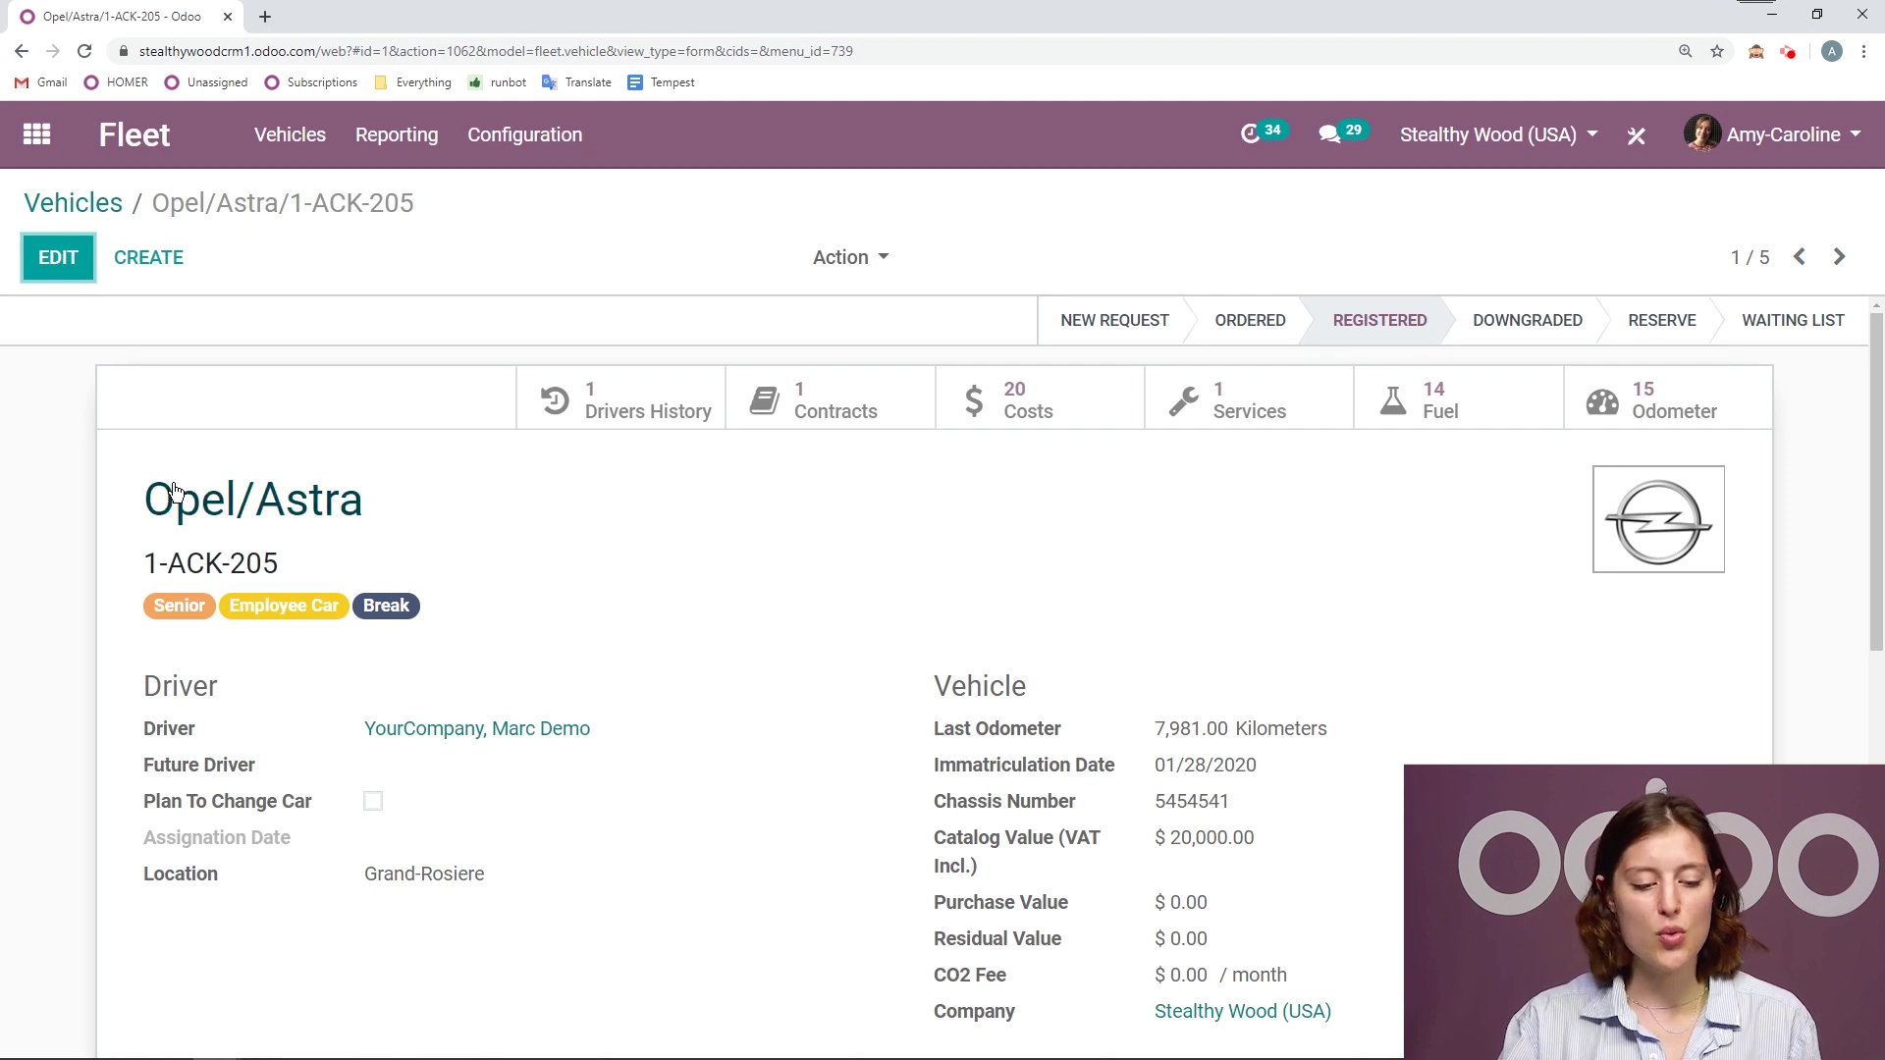
# Assign the second suggested contact as the Opel/Astra's driver and save the record
pyautogui.click(61, 259)
pyautogui.scroll(-2, 627, 579)
pyautogui.click(639, 616)
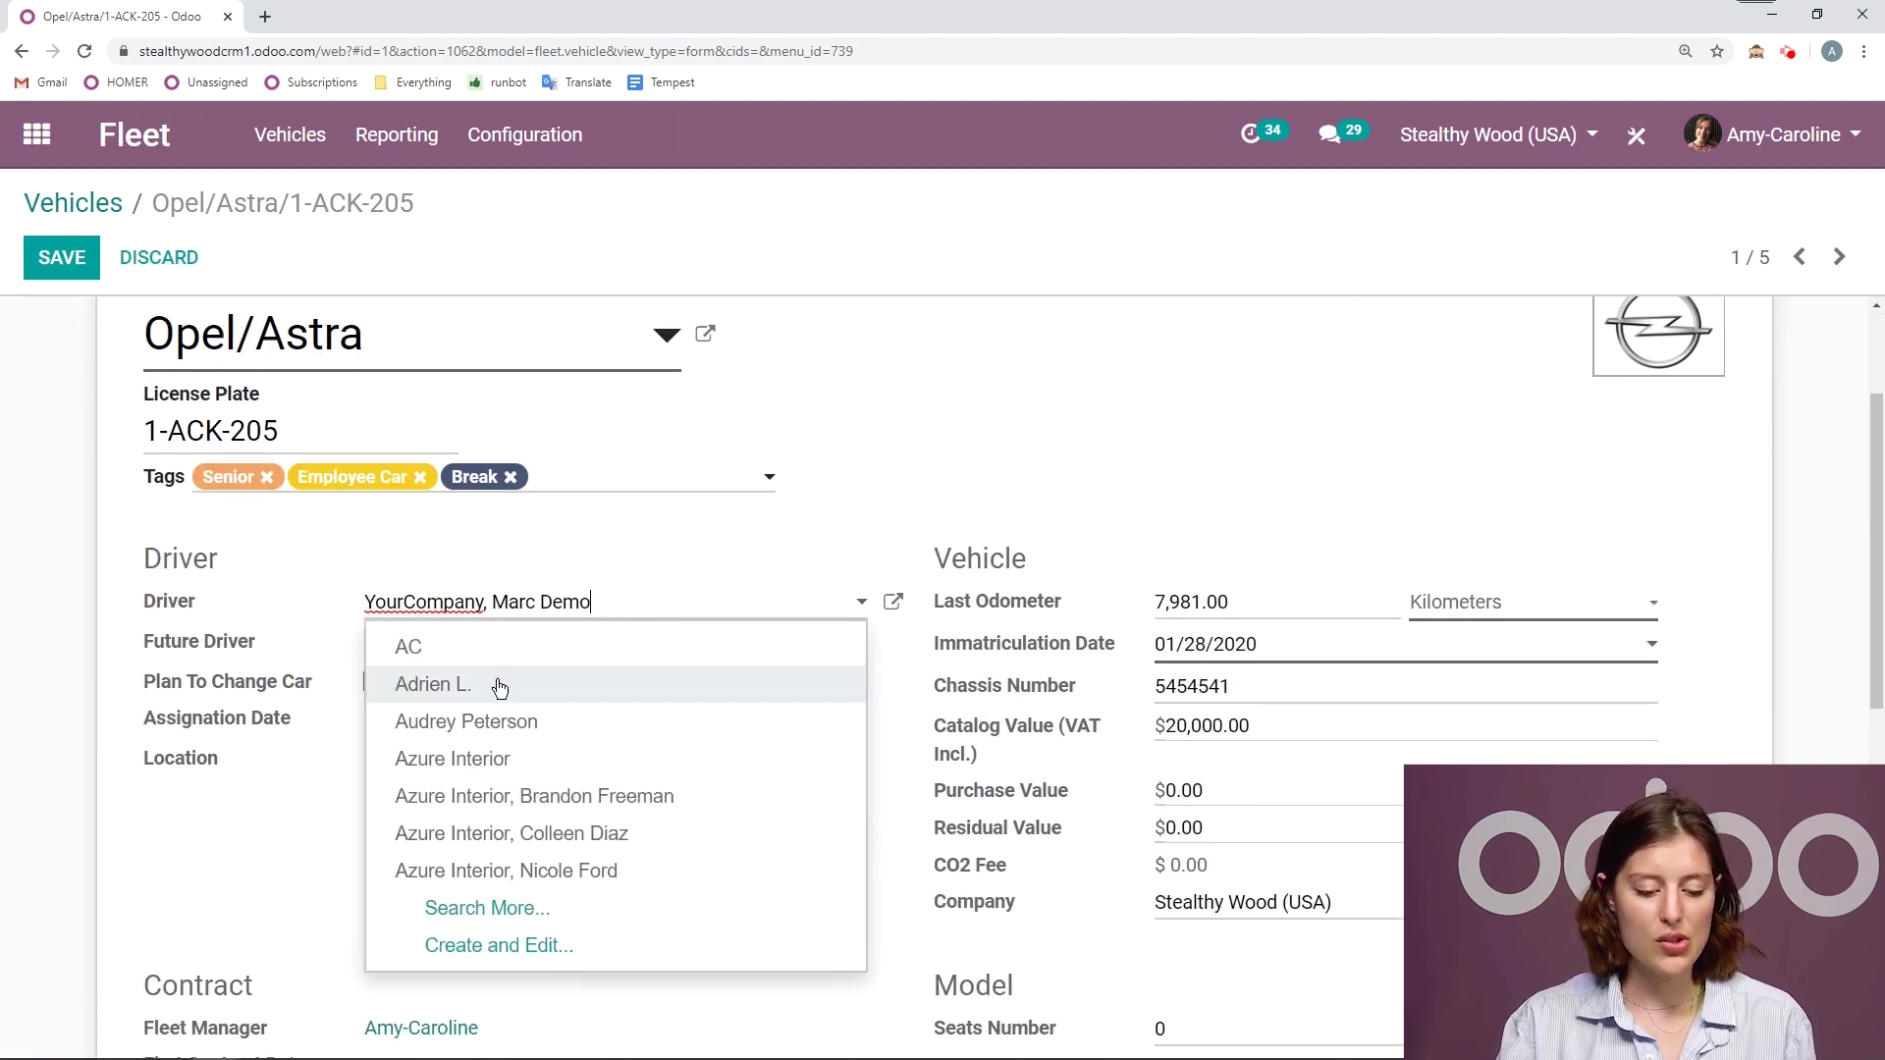
pyautogui.click(489, 693)
pyautogui.scroll(2, 71, 676)
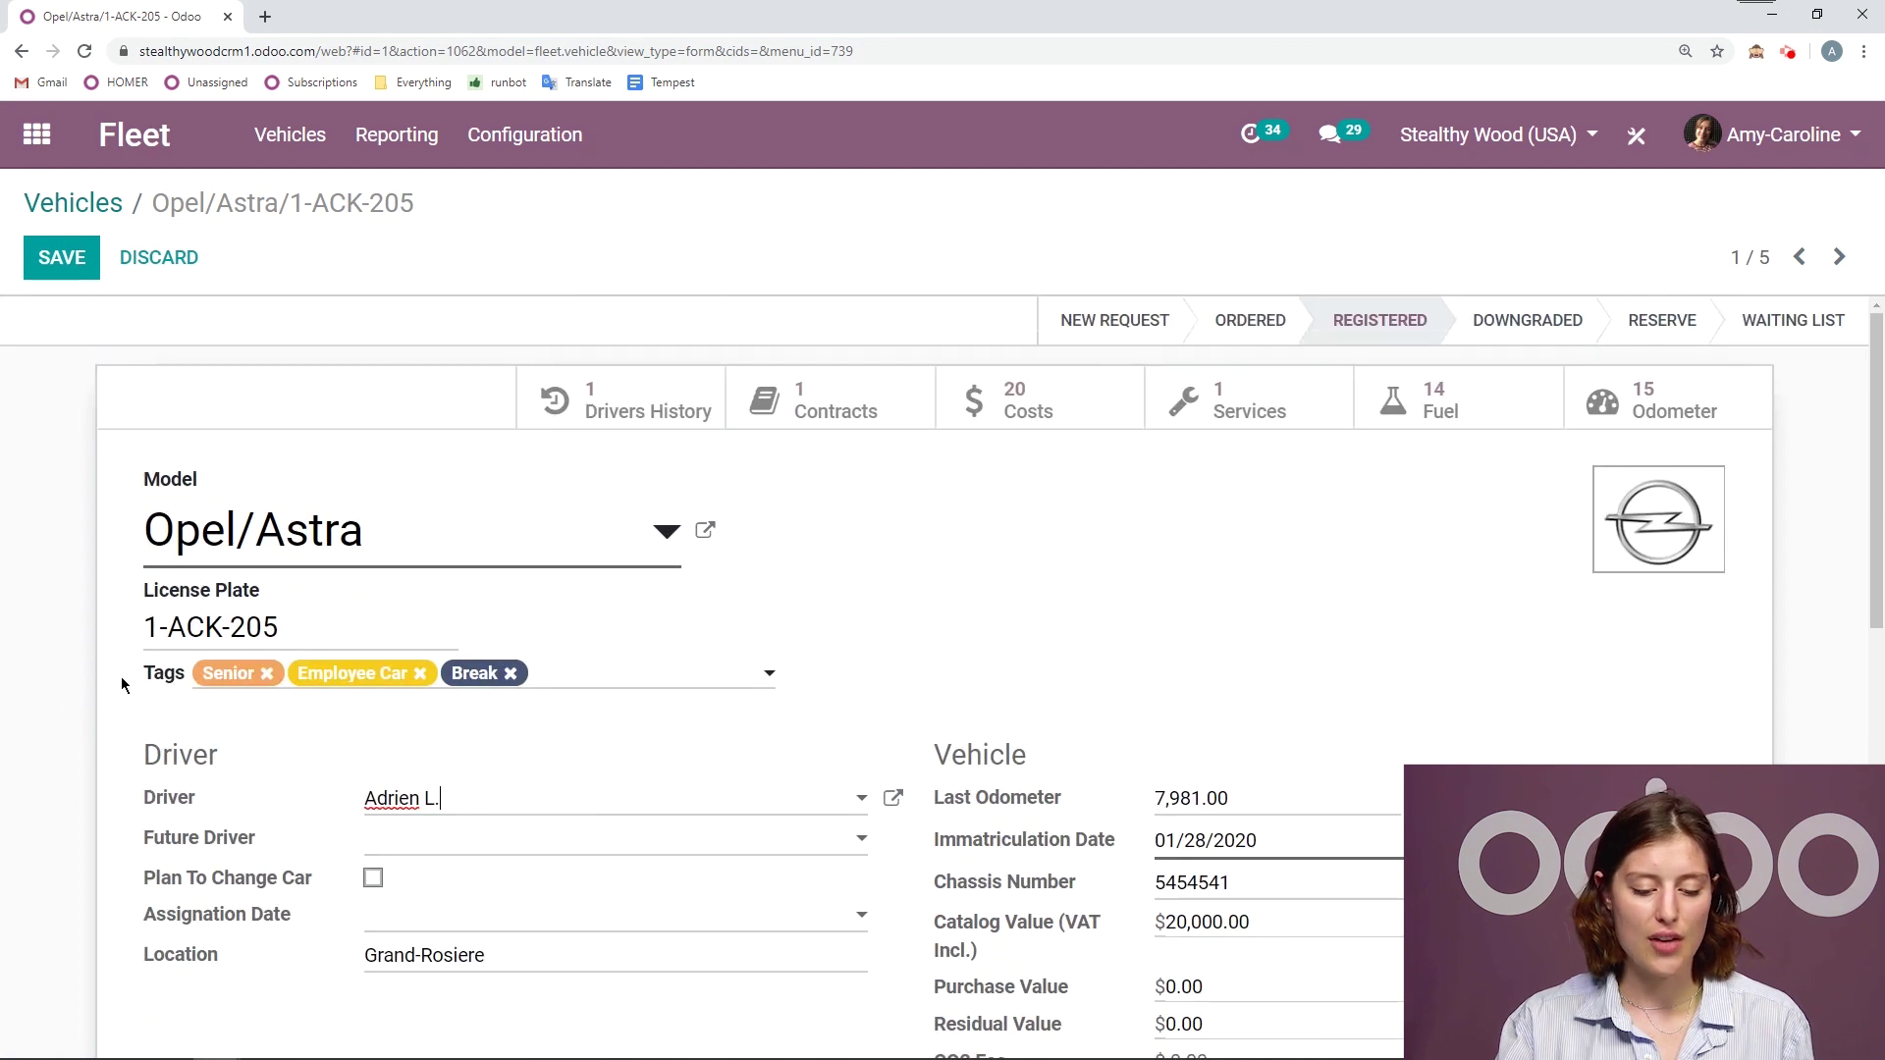
pyautogui.click(42, 274)
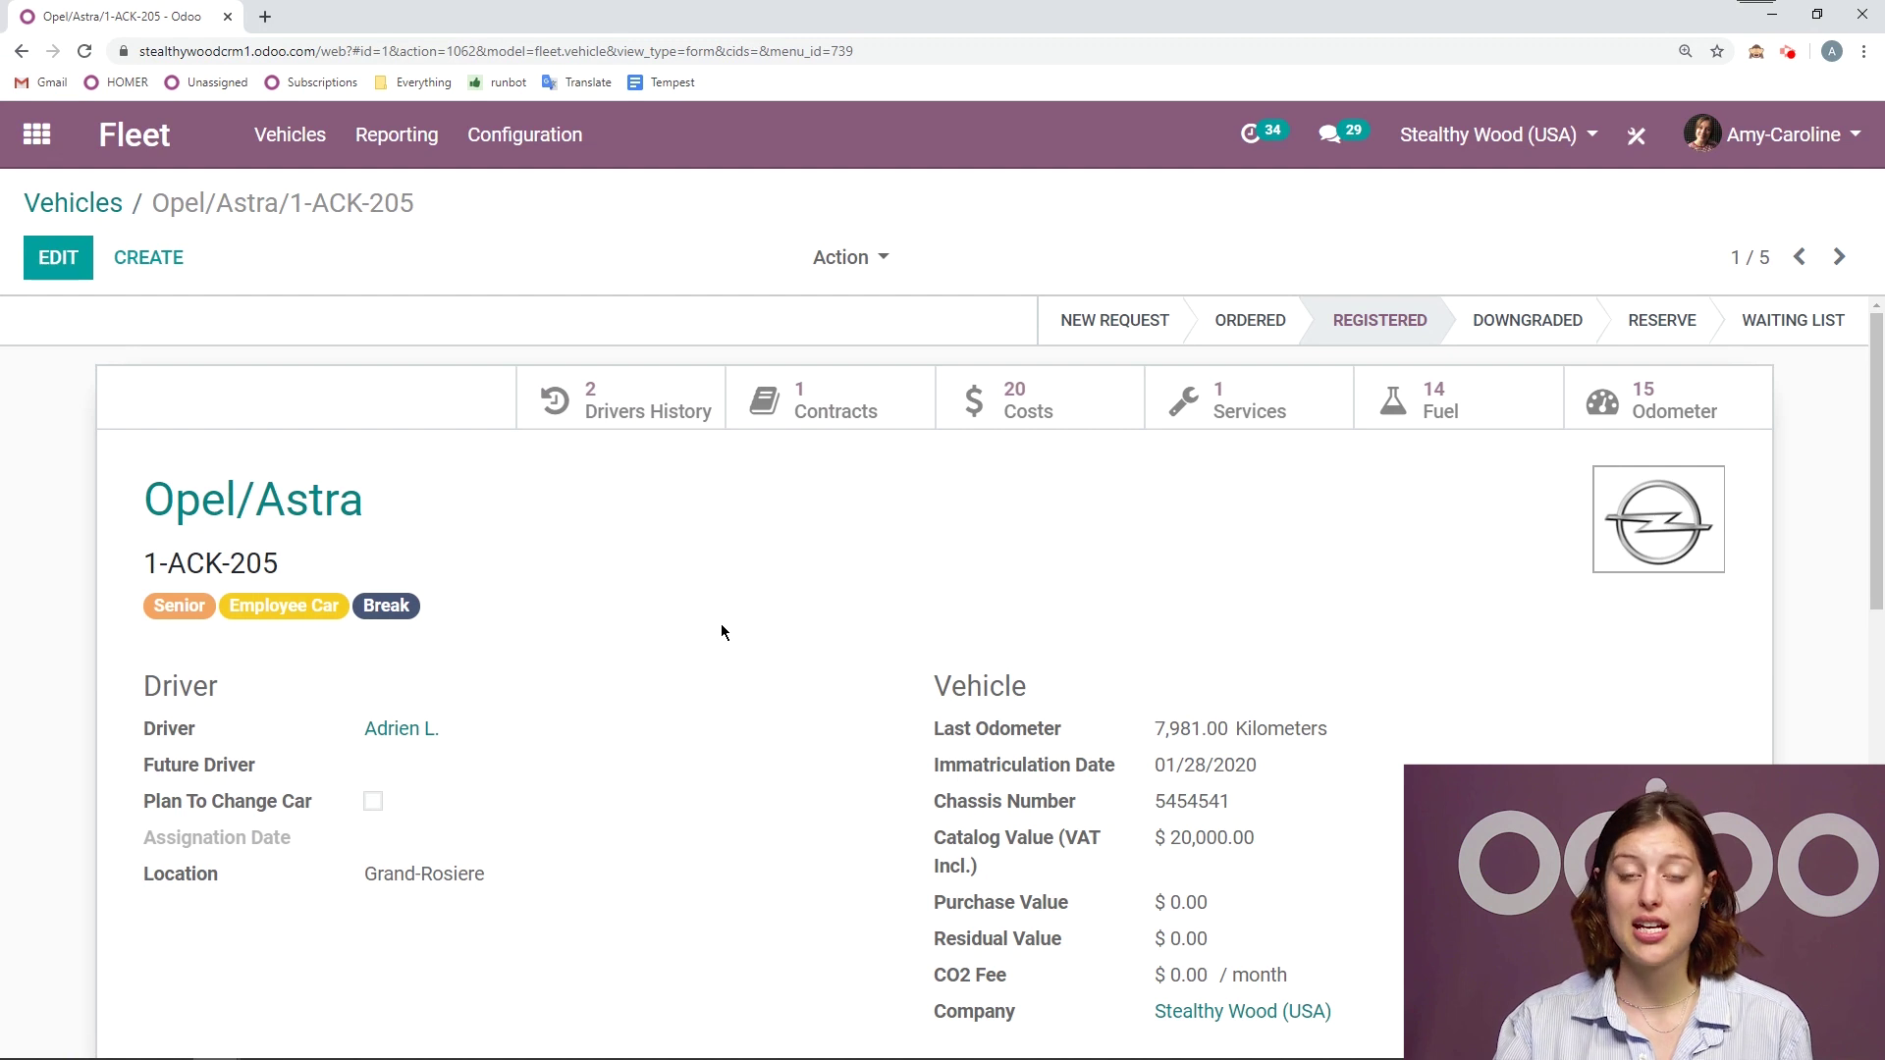
# Examine the Opel/Astra's drivers history and its list of vehicle costs, returning to the vehicle record
pyautogui.click(644, 417)
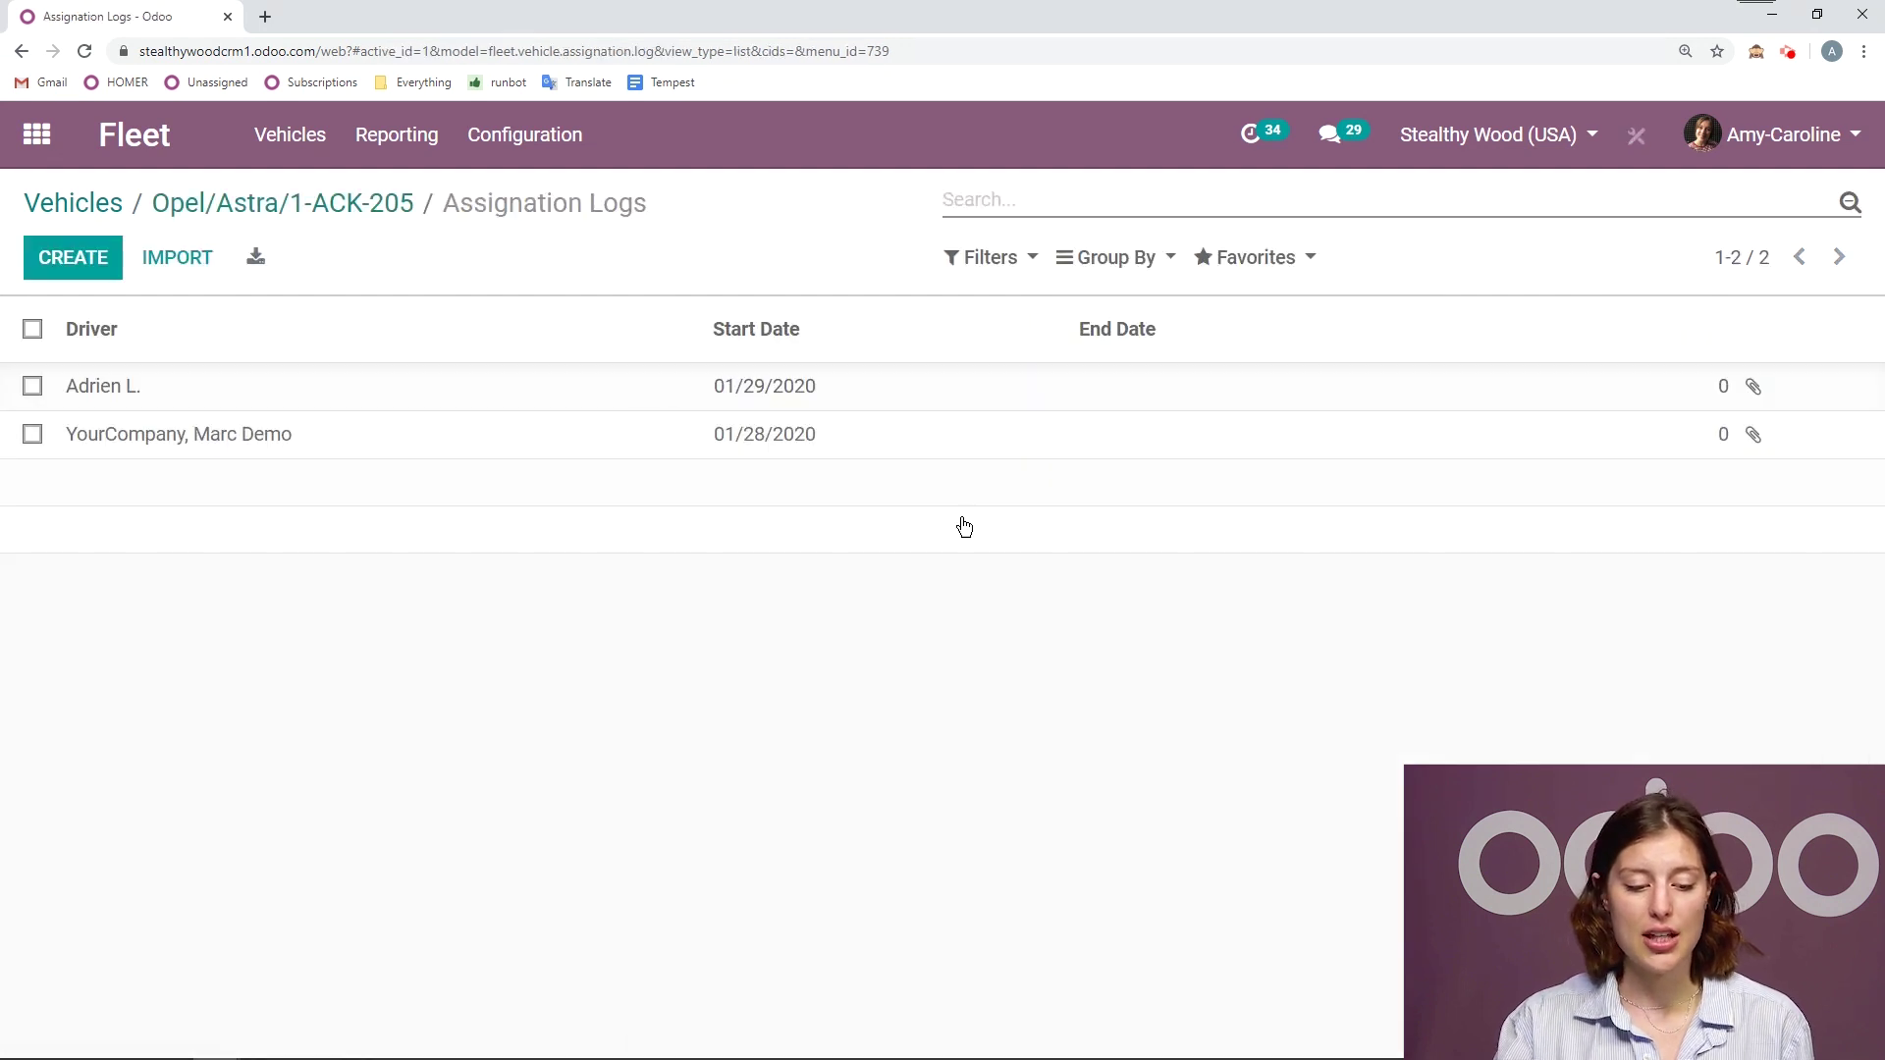
pyautogui.click(357, 203)
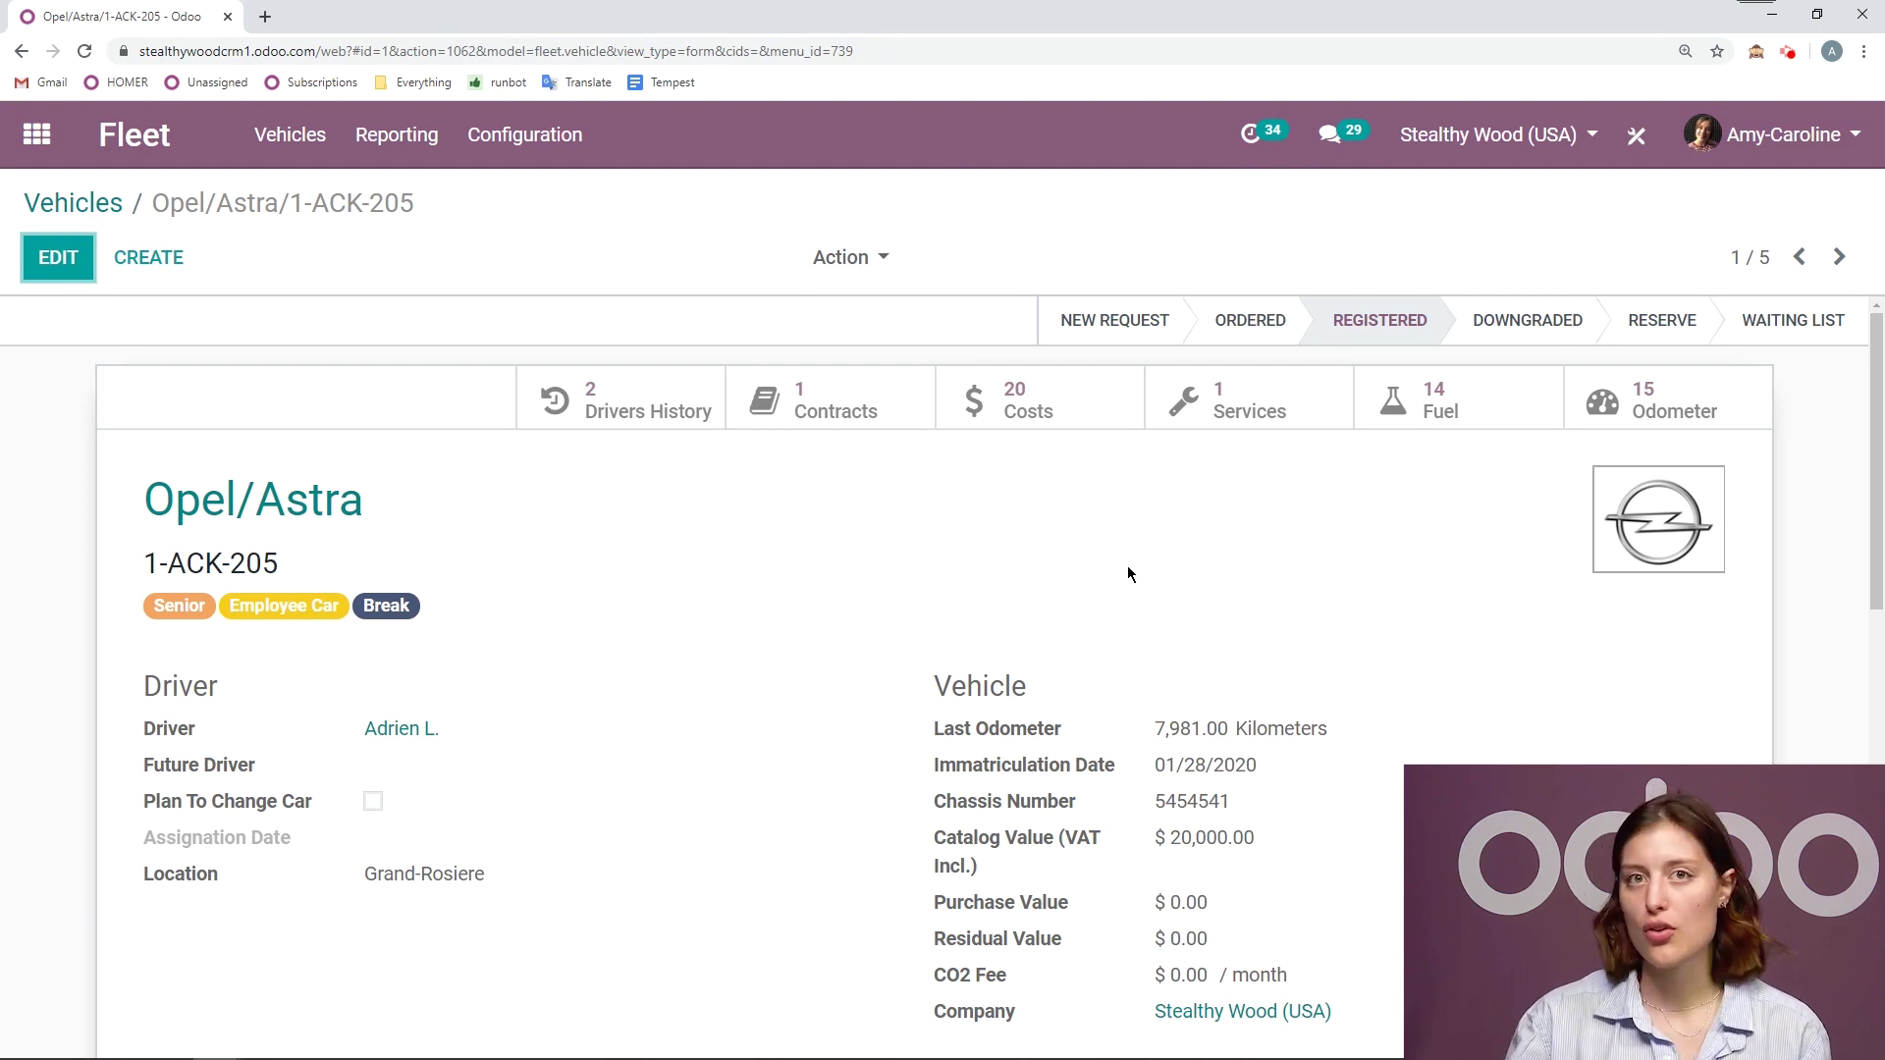
pyautogui.click(1029, 420)
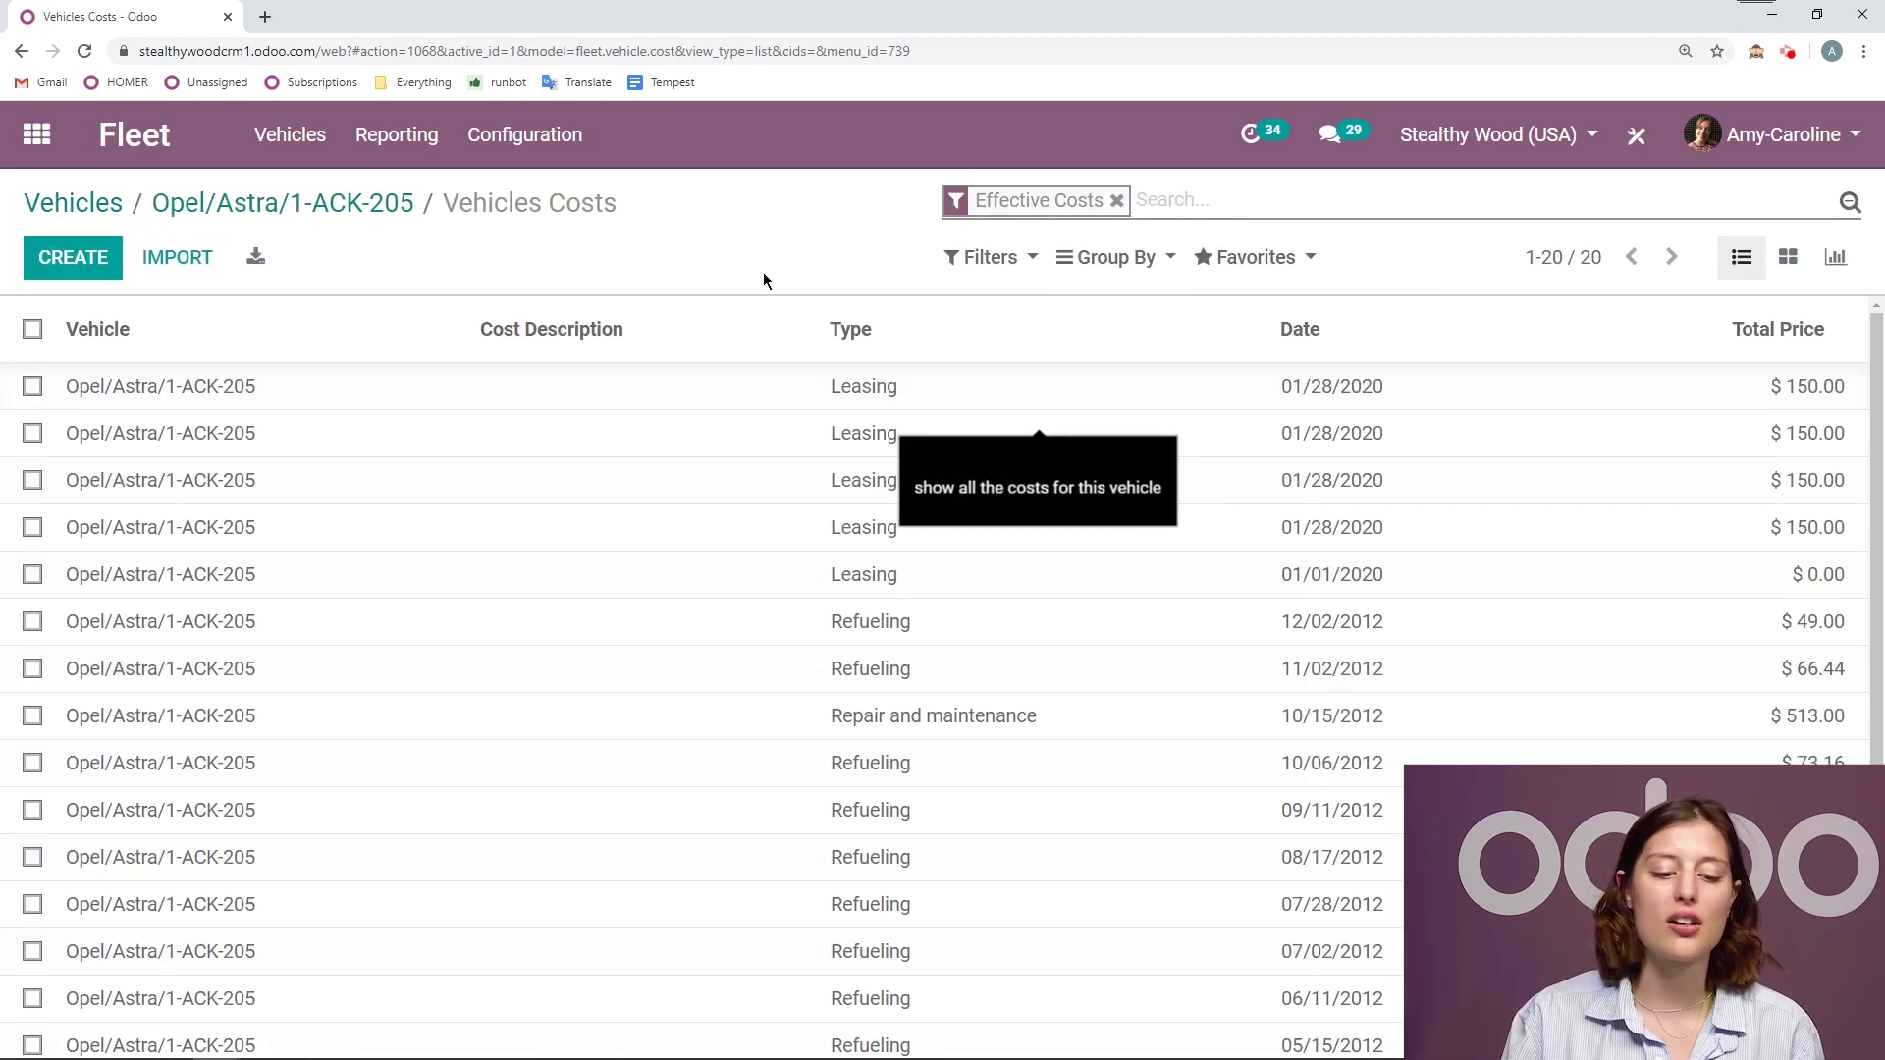
pyautogui.scroll(-3, 400, 999)
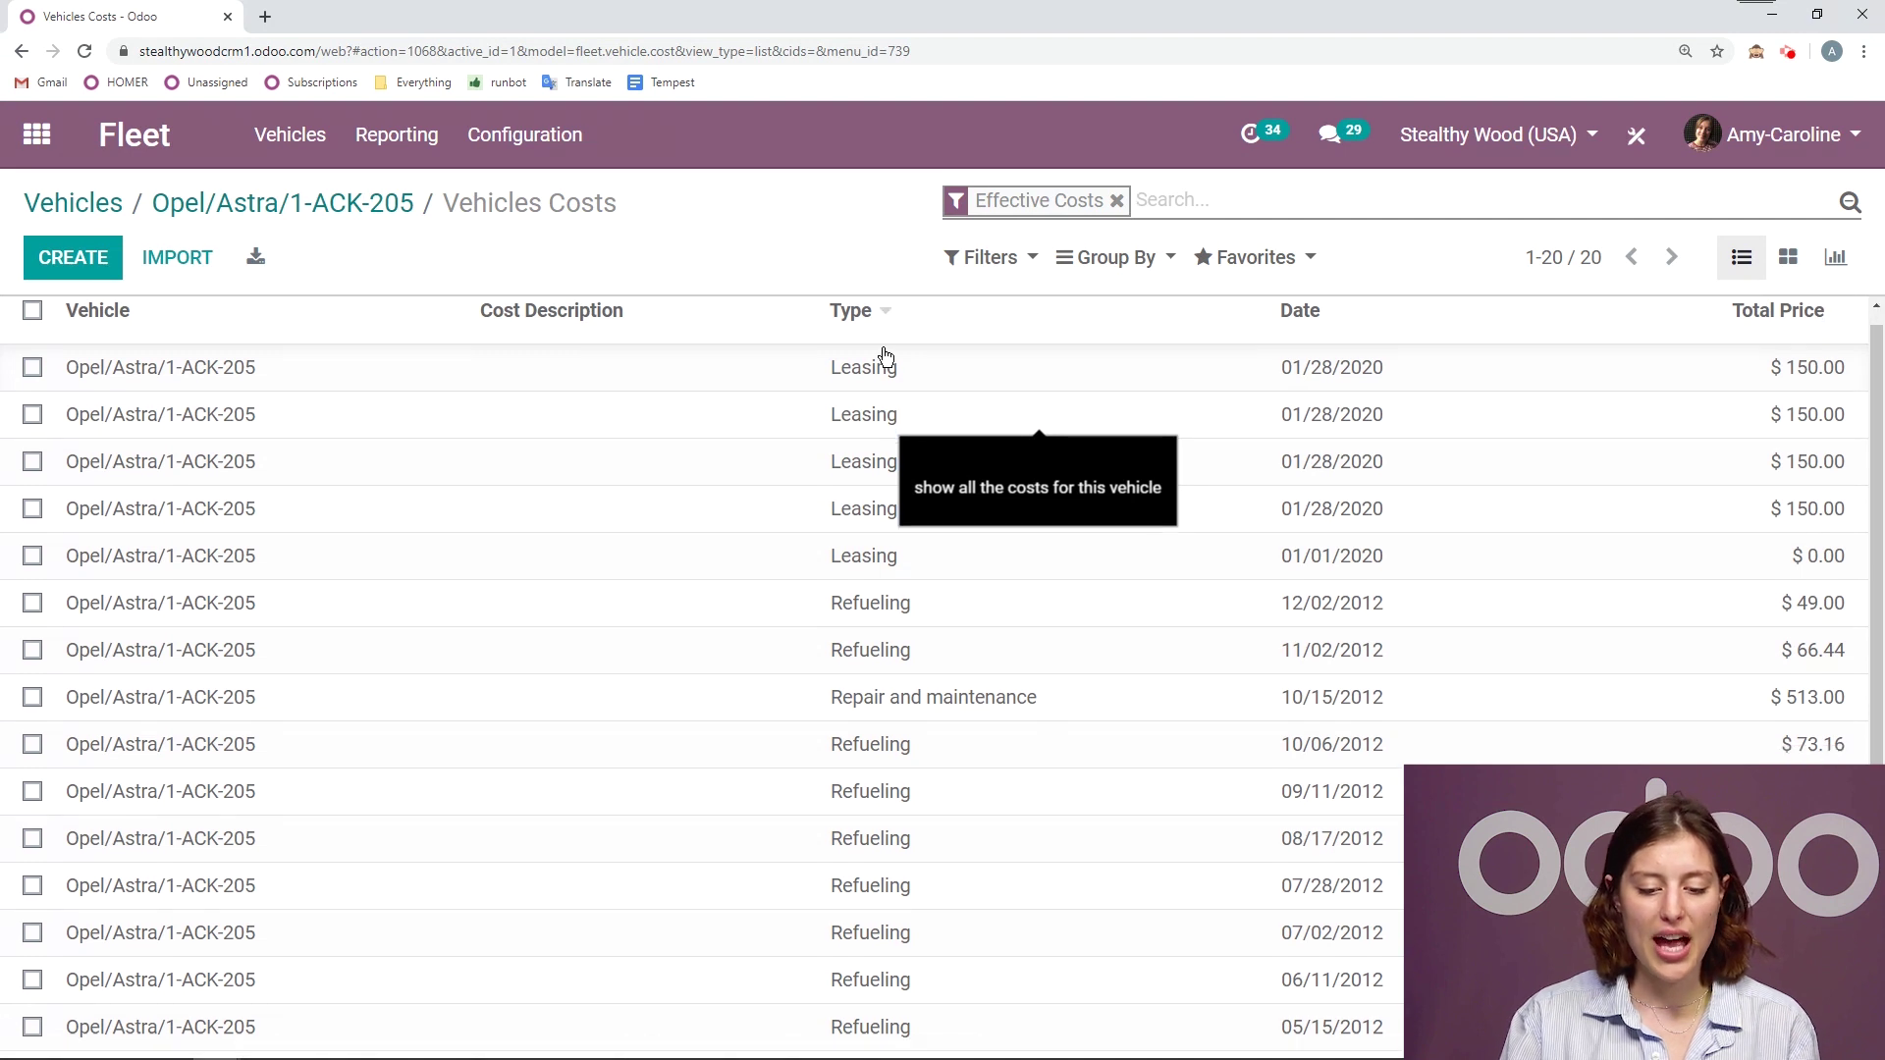
pyautogui.scroll(3, 400, 1010)
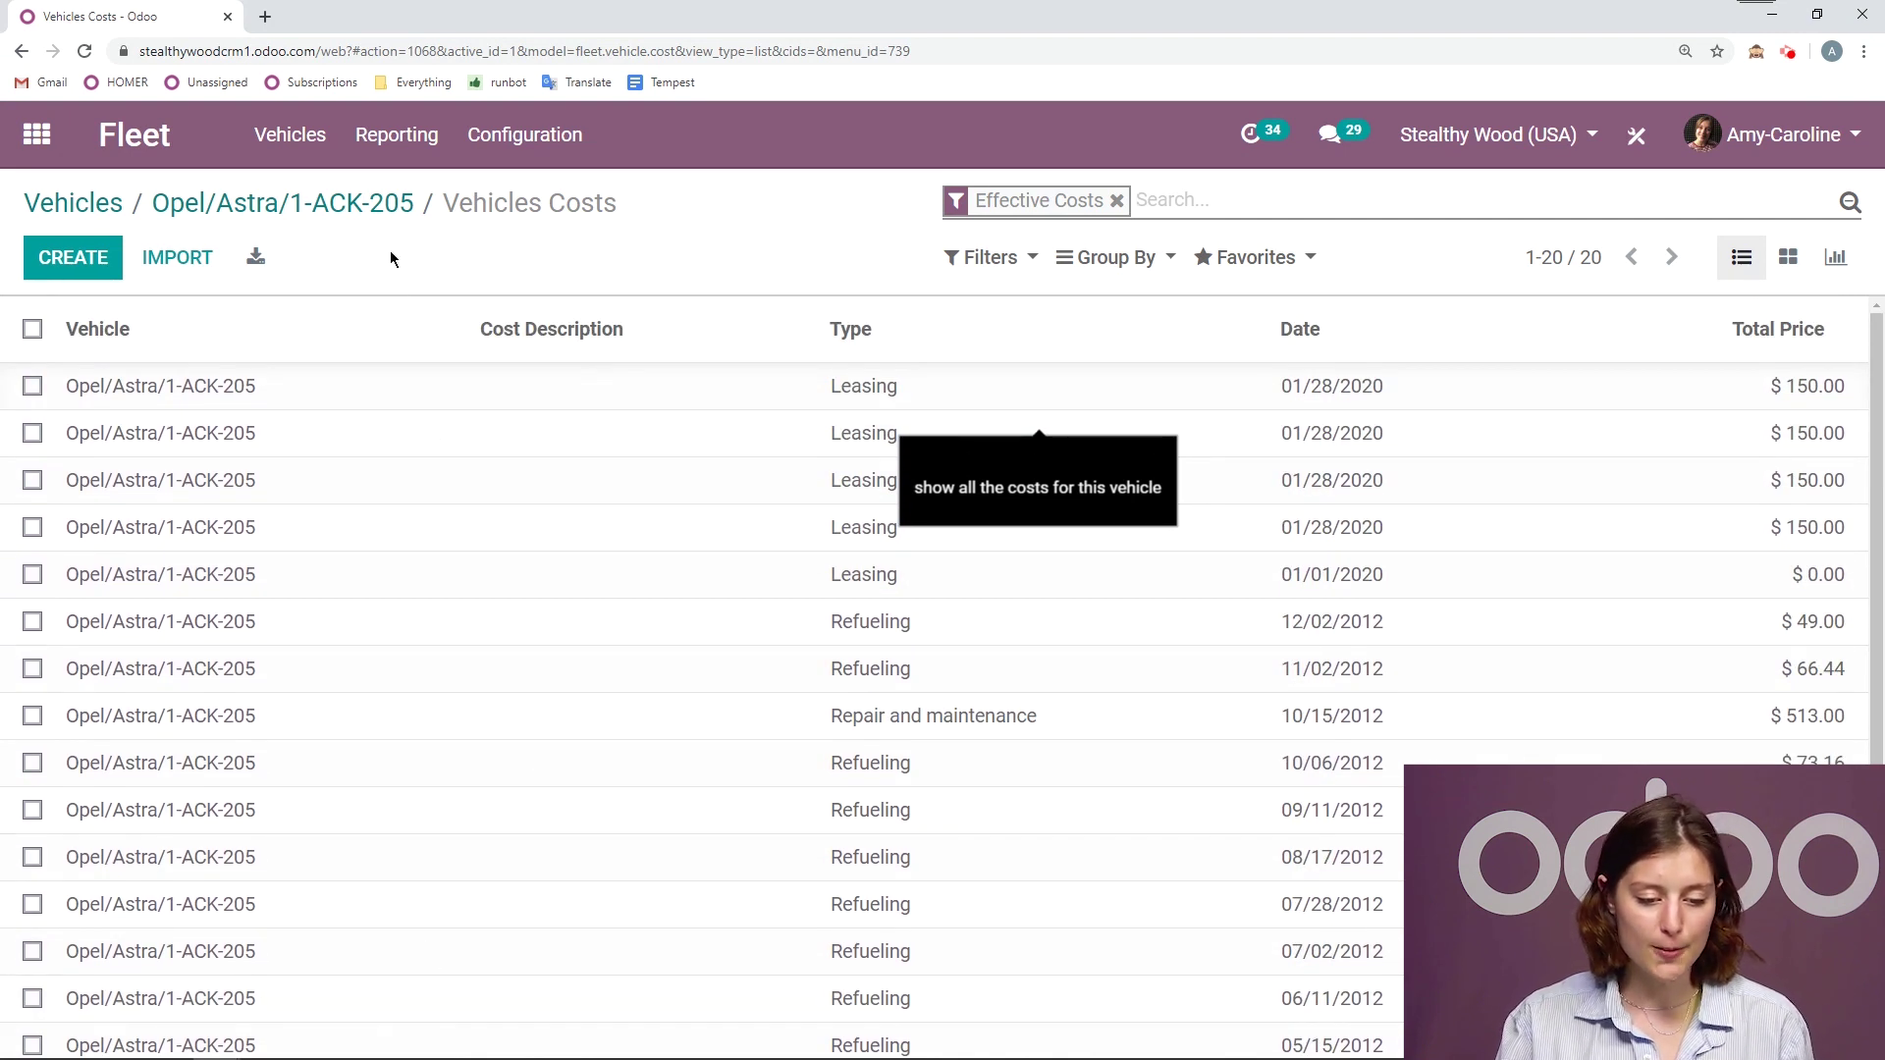
pyautogui.click(393, 206)
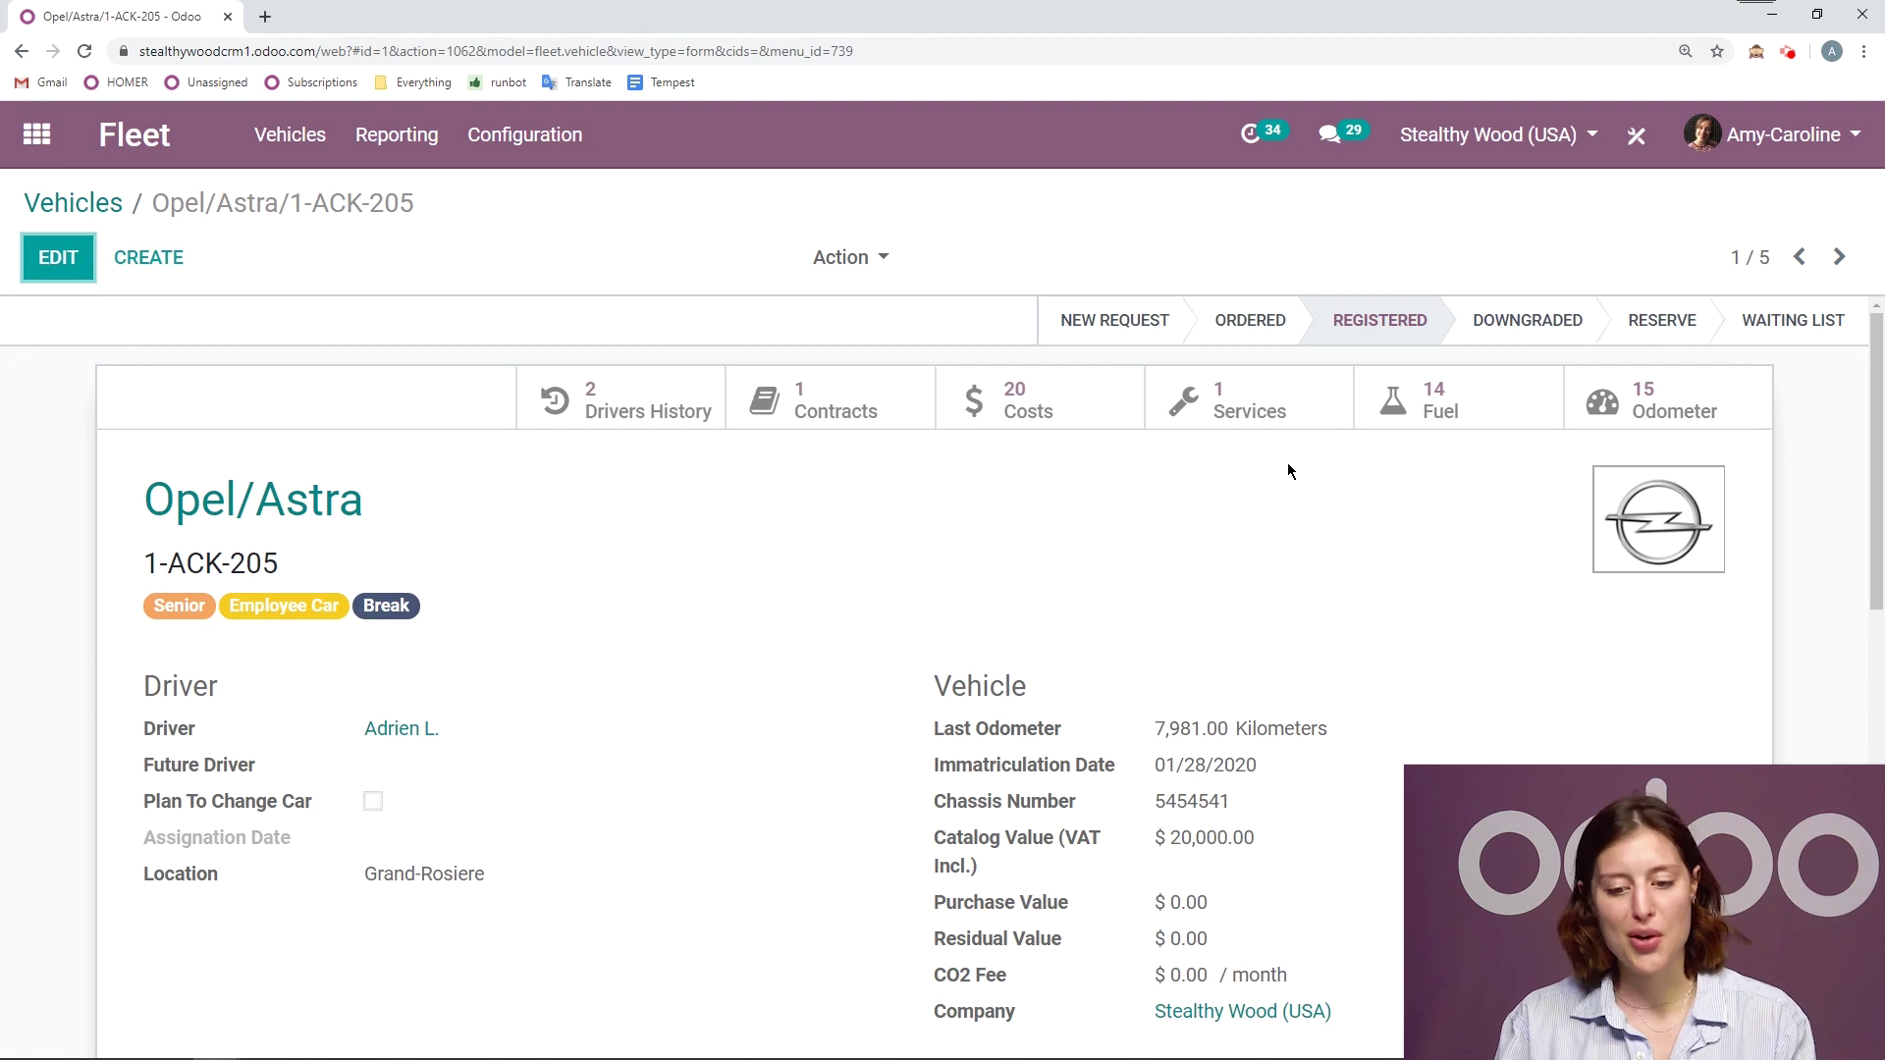
# Examine the Opel/Astra's services, fuel and odometer logs, returning to the vehicle record
pyautogui.click(1277, 410)
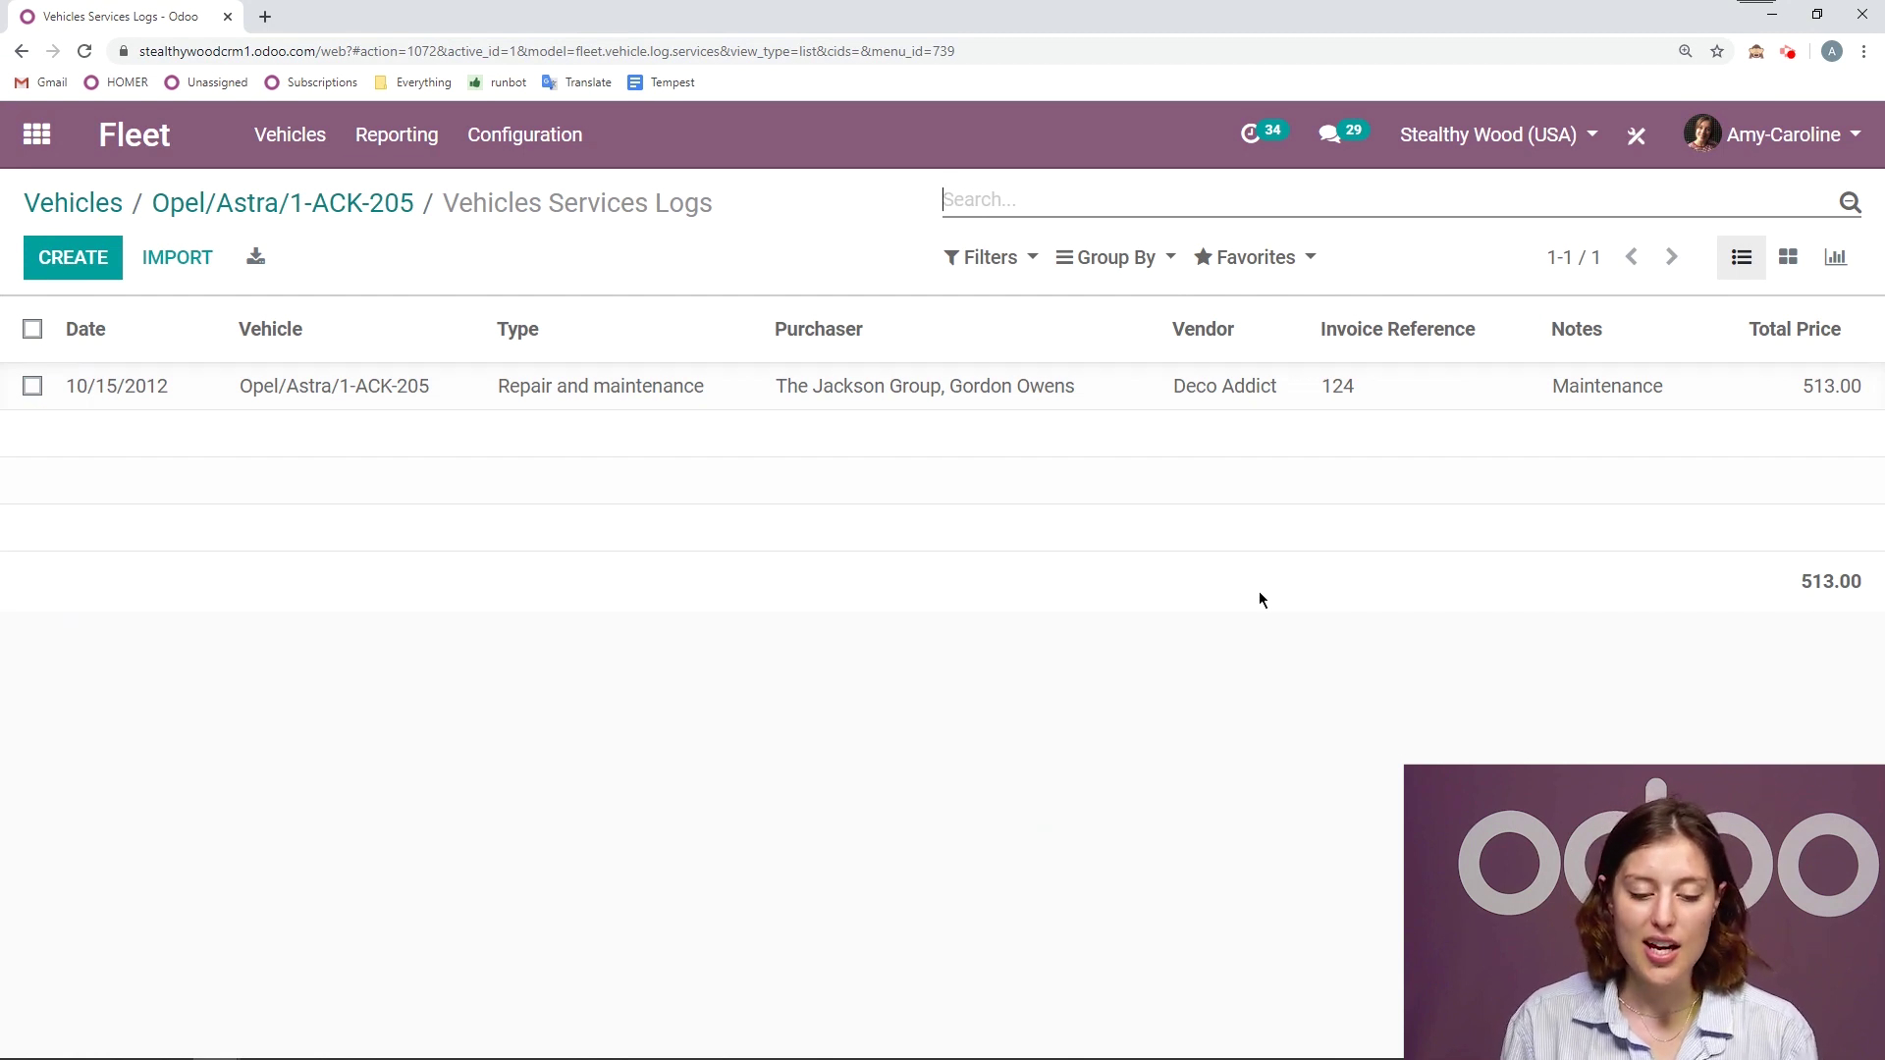
pyautogui.click(378, 205)
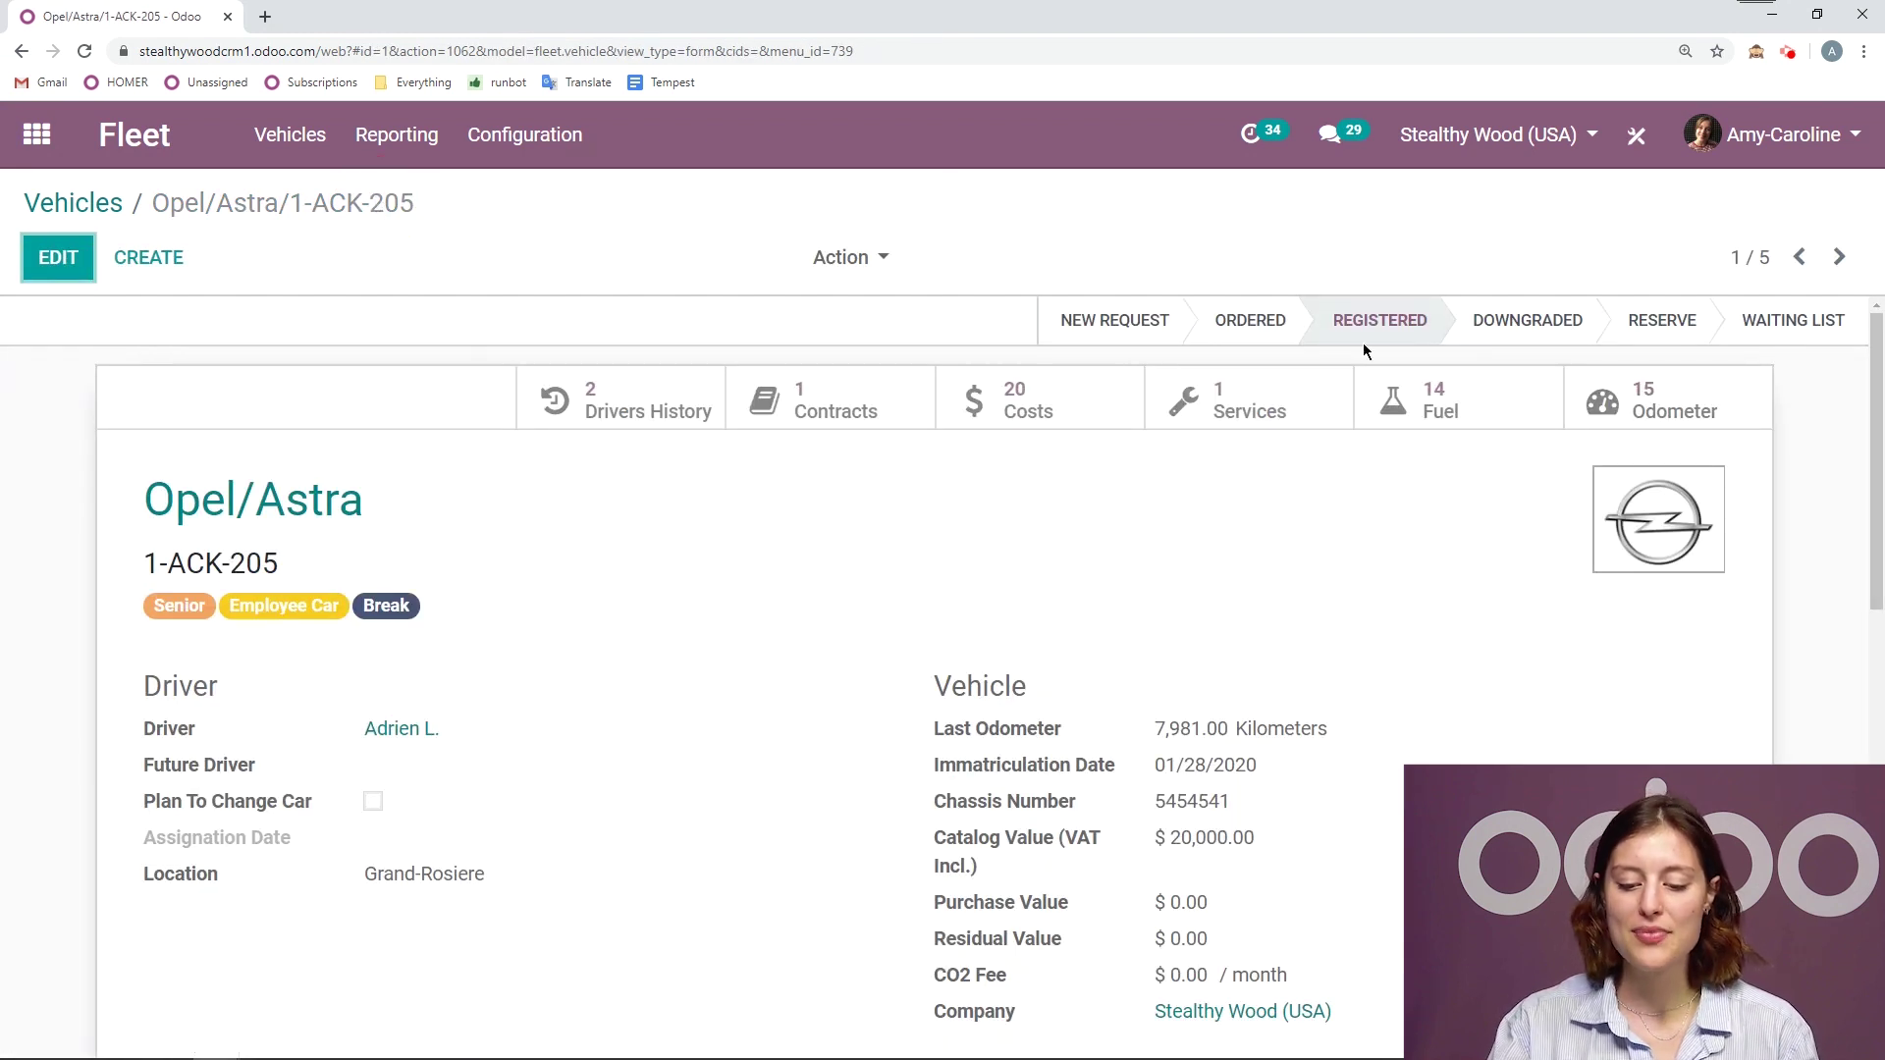
pyautogui.click(1451, 432)
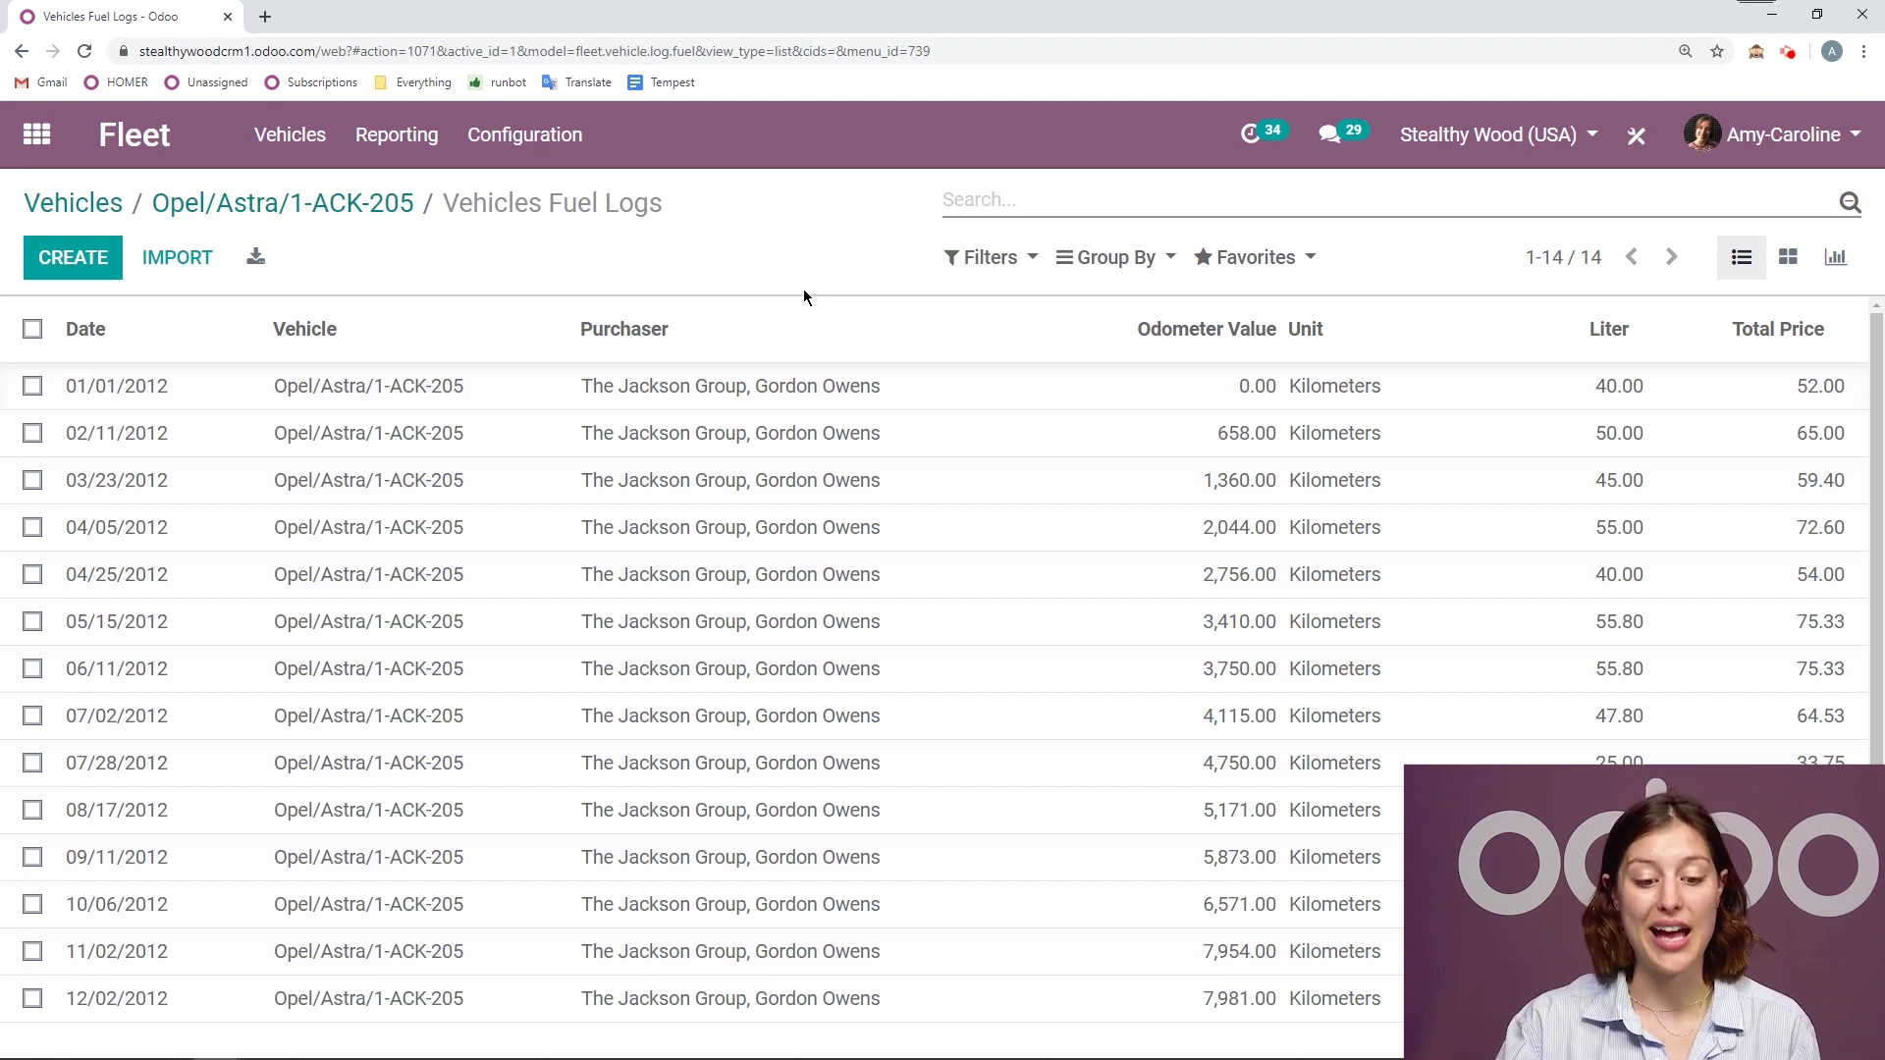
pyautogui.click(363, 207)
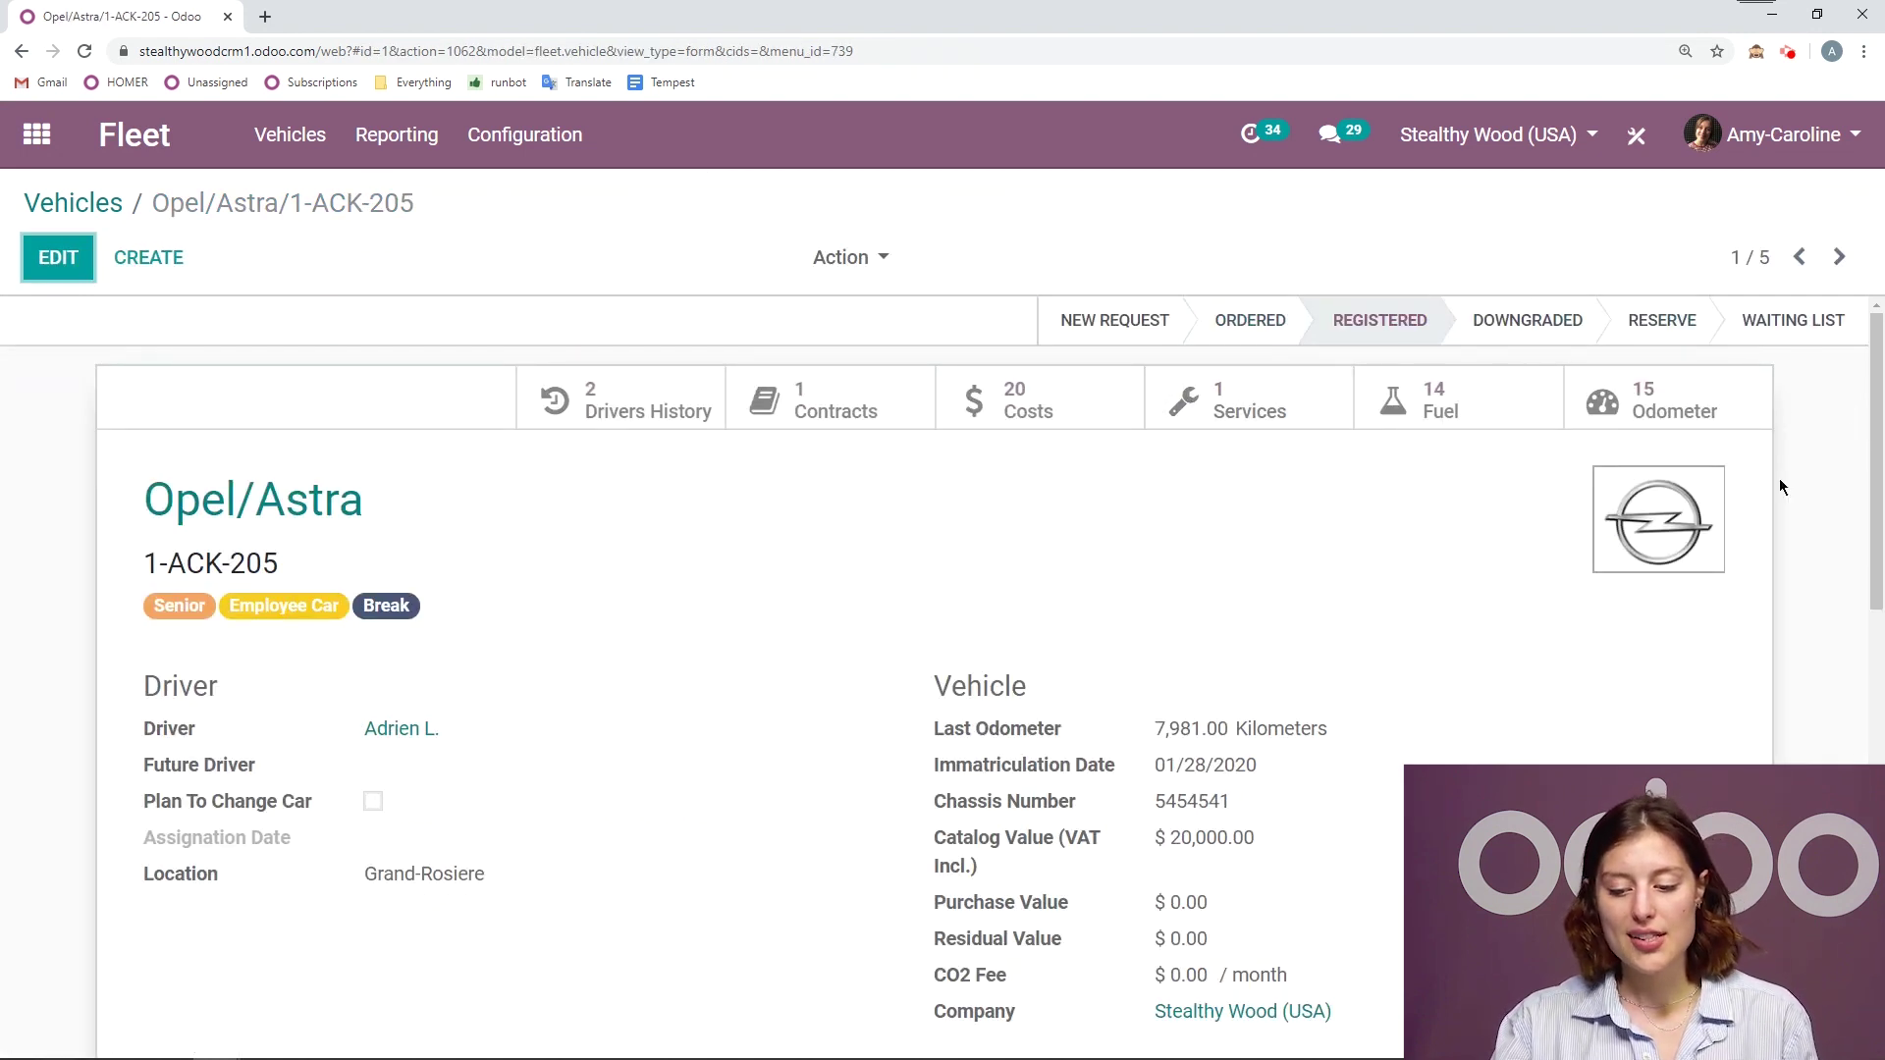
pyautogui.click(1651, 404)
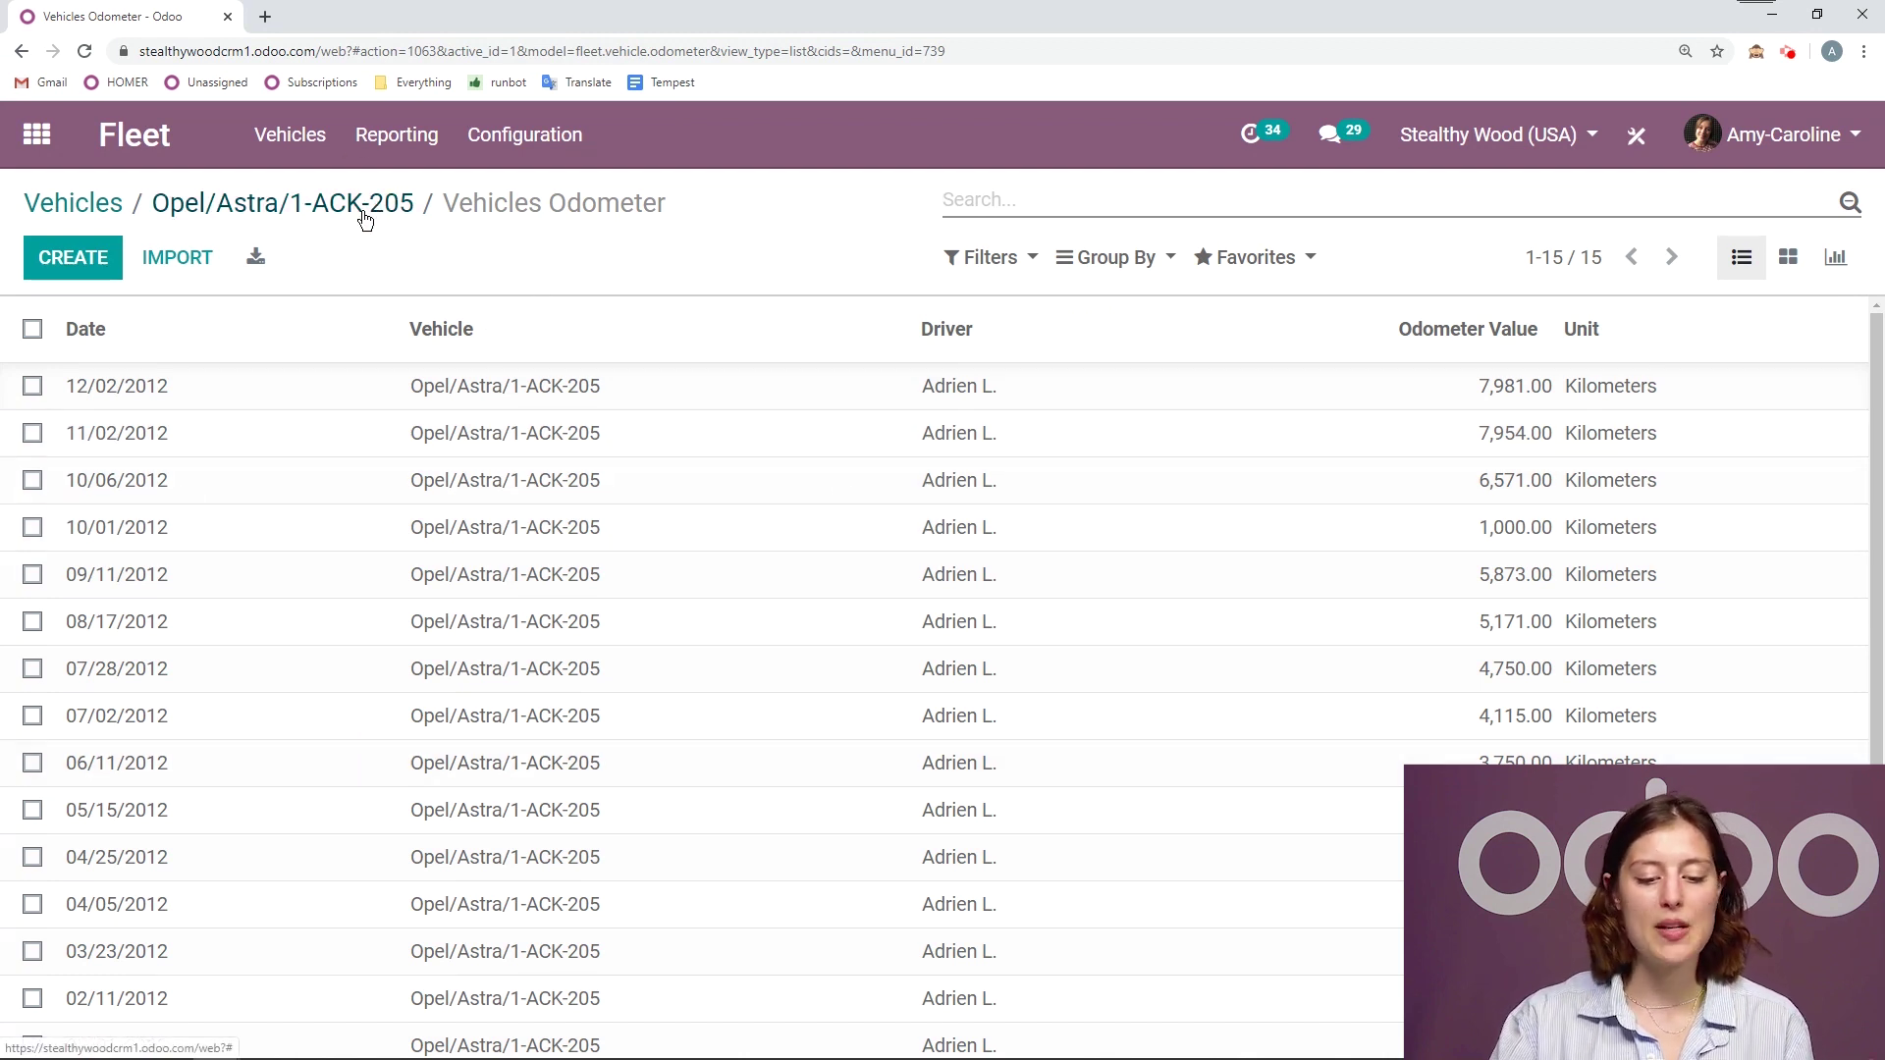
pyautogui.click(400, 206)
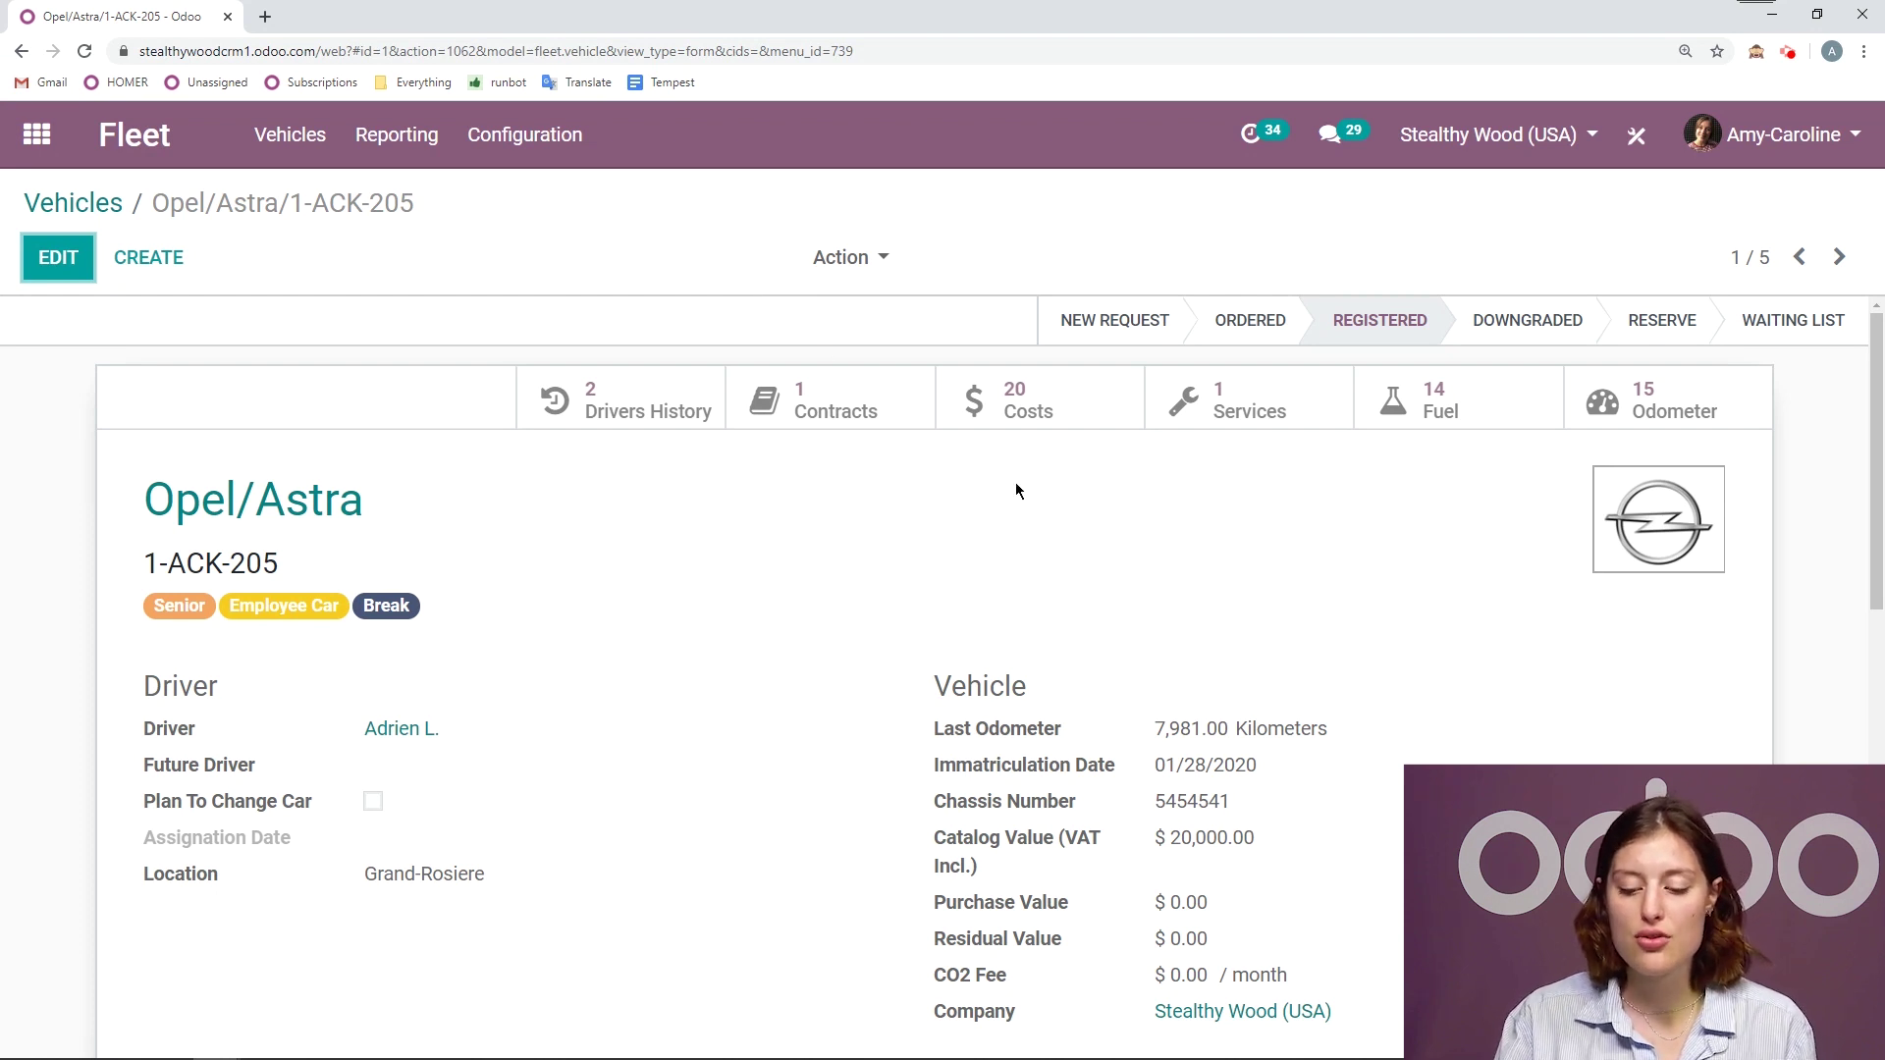
# View the fields of a blank fuel log entry for the Opel/Astra, discard it and return to the vehicle record
pyautogui.click(1472, 410)
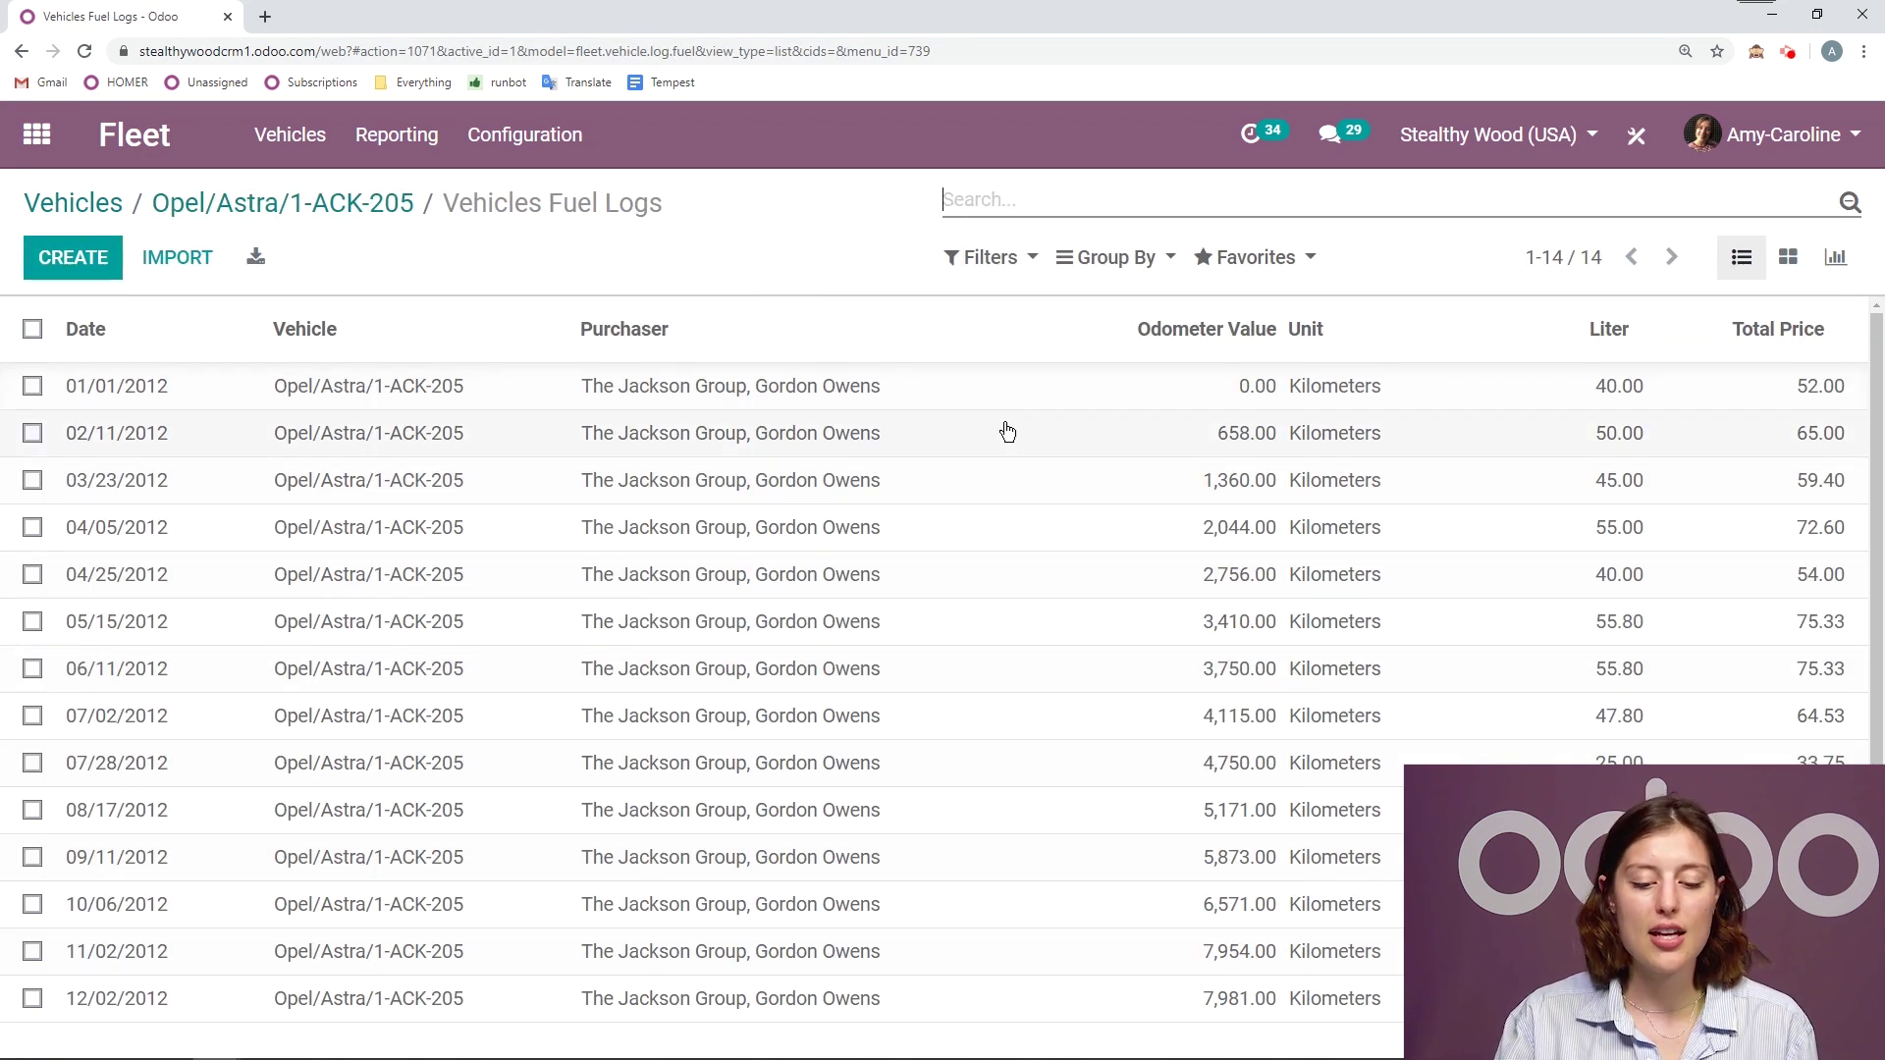
pyautogui.click(110, 260)
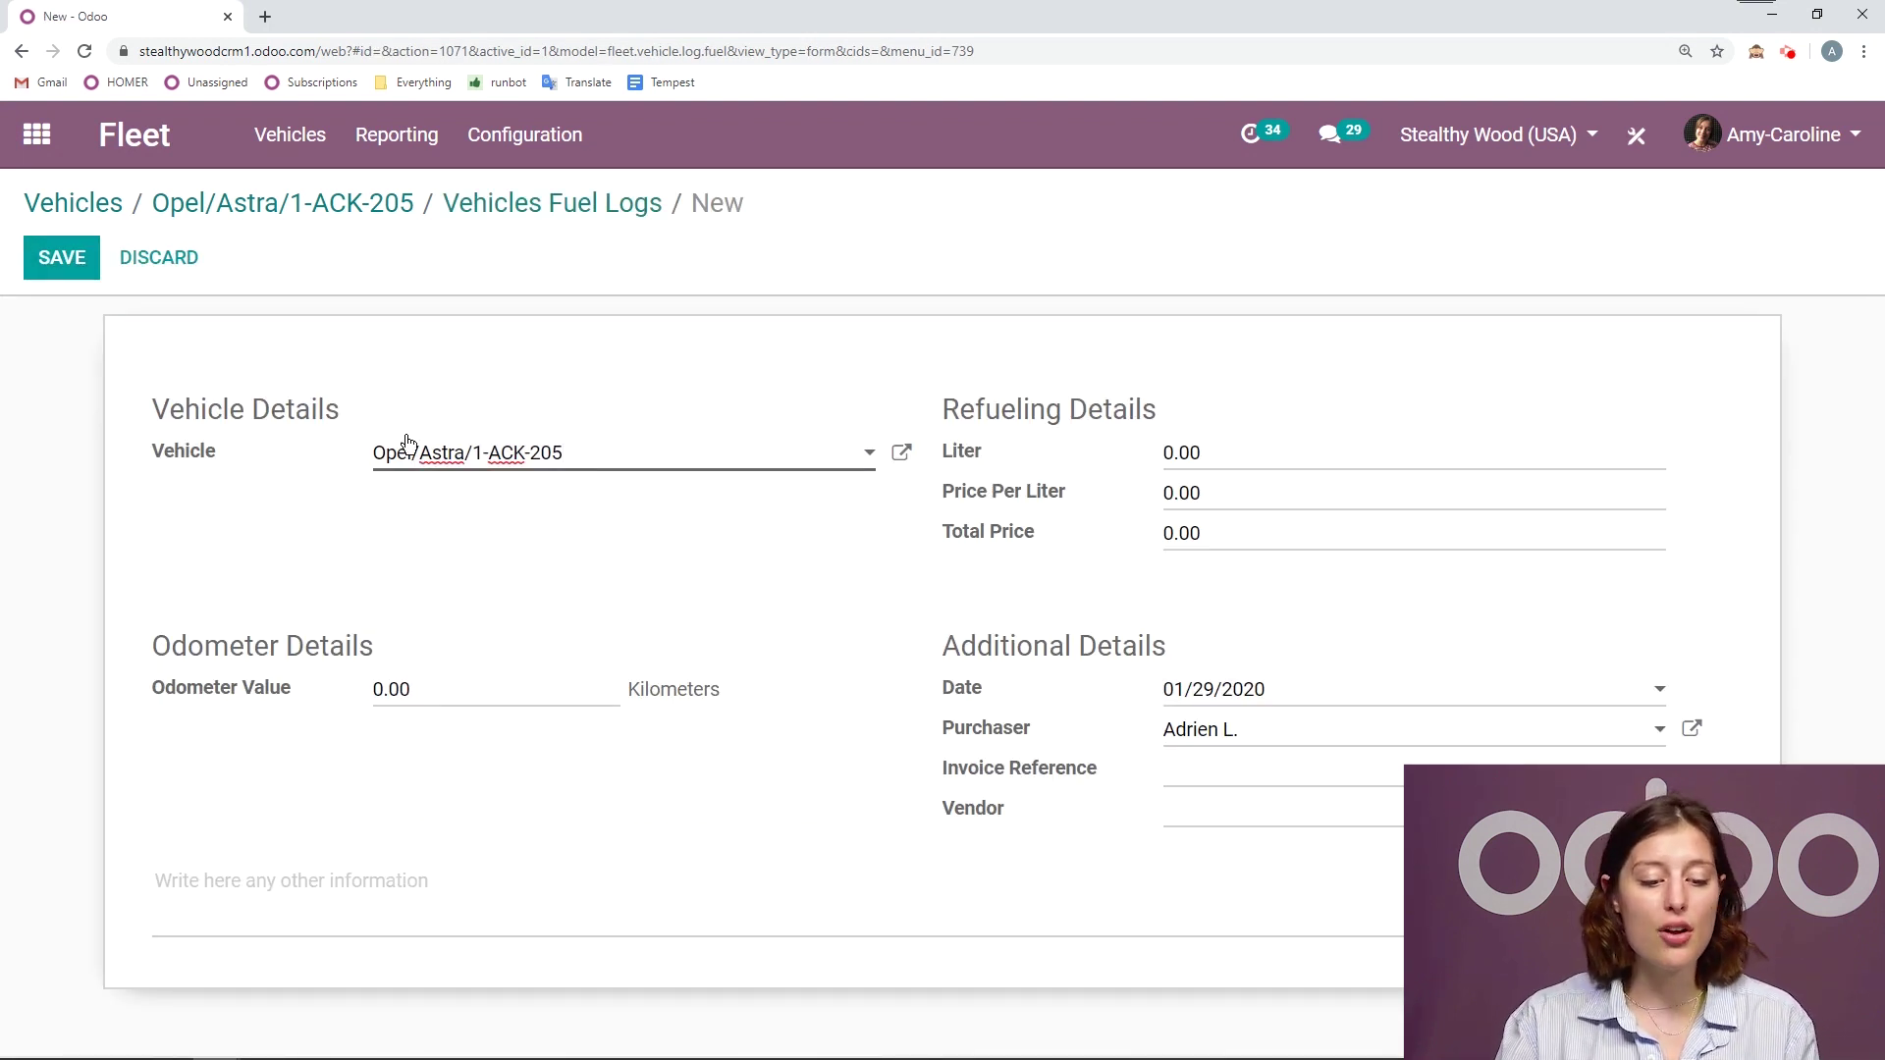
pyautogui.click(182, 265)
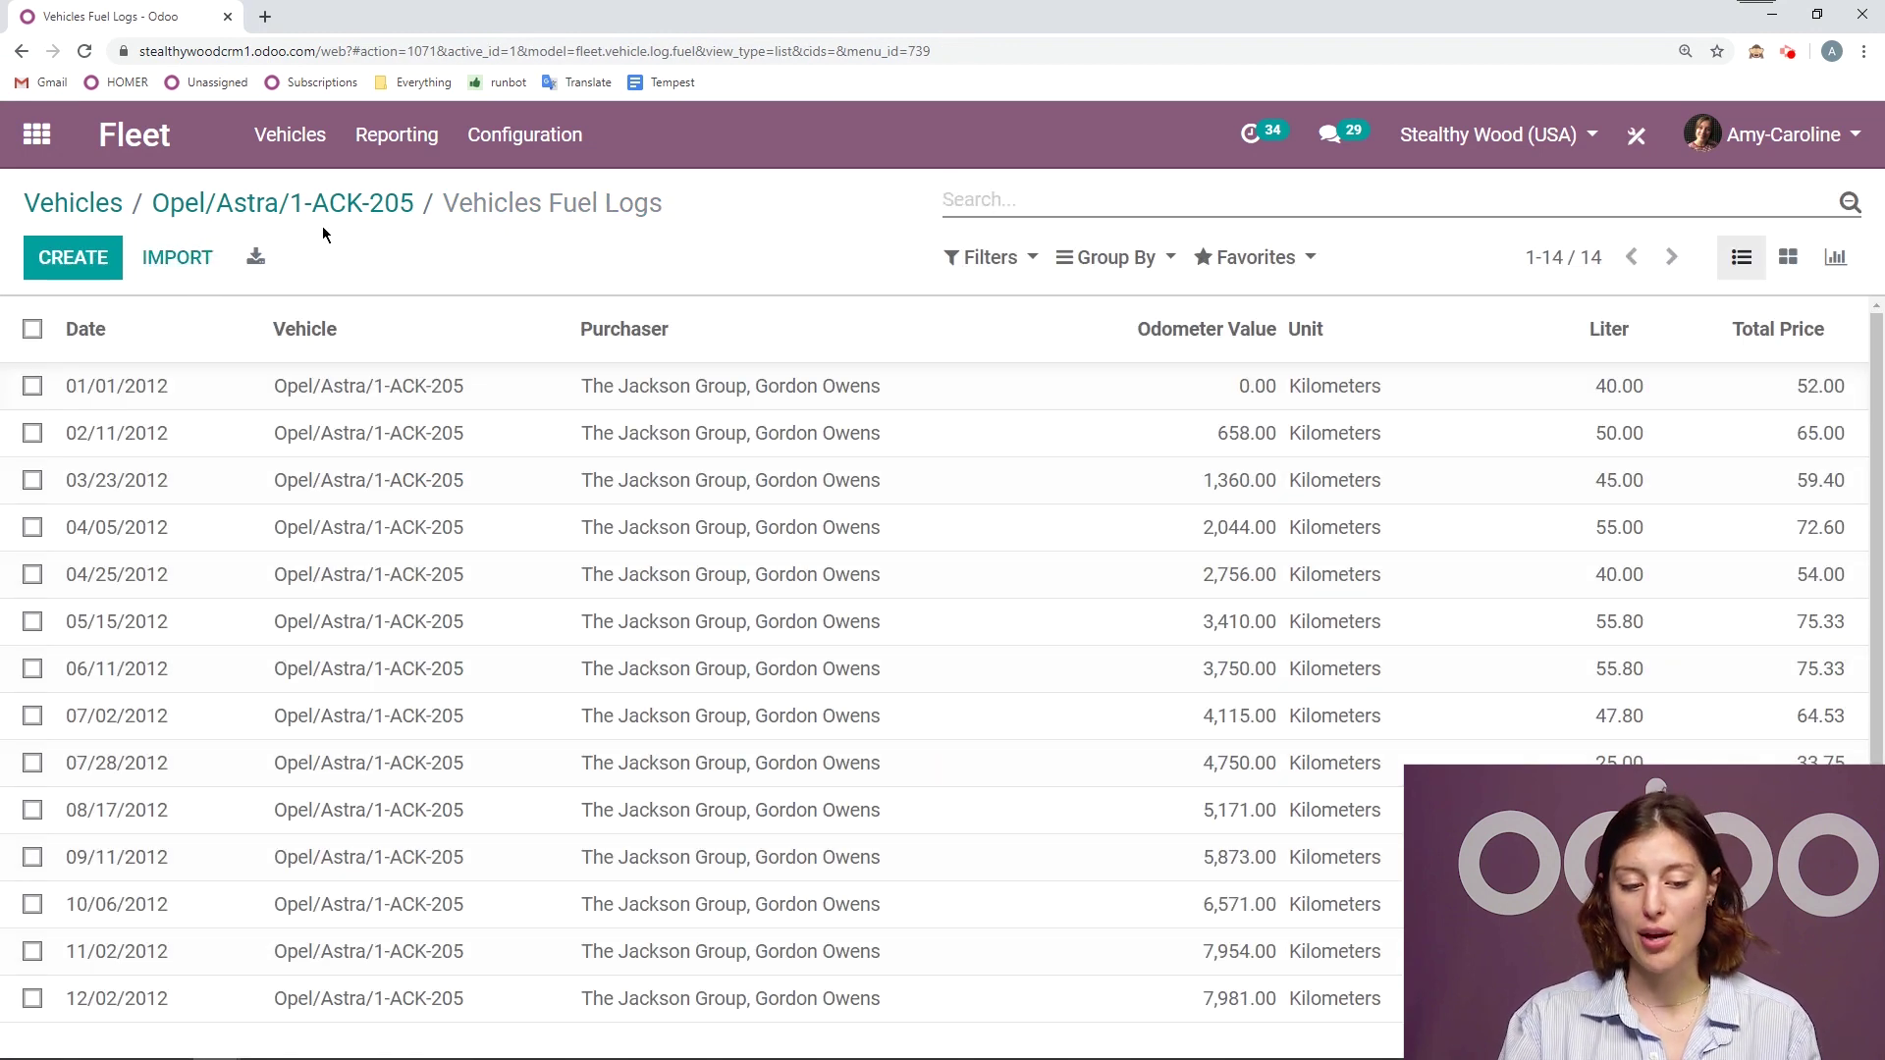
pyautogui.click(340, 208)
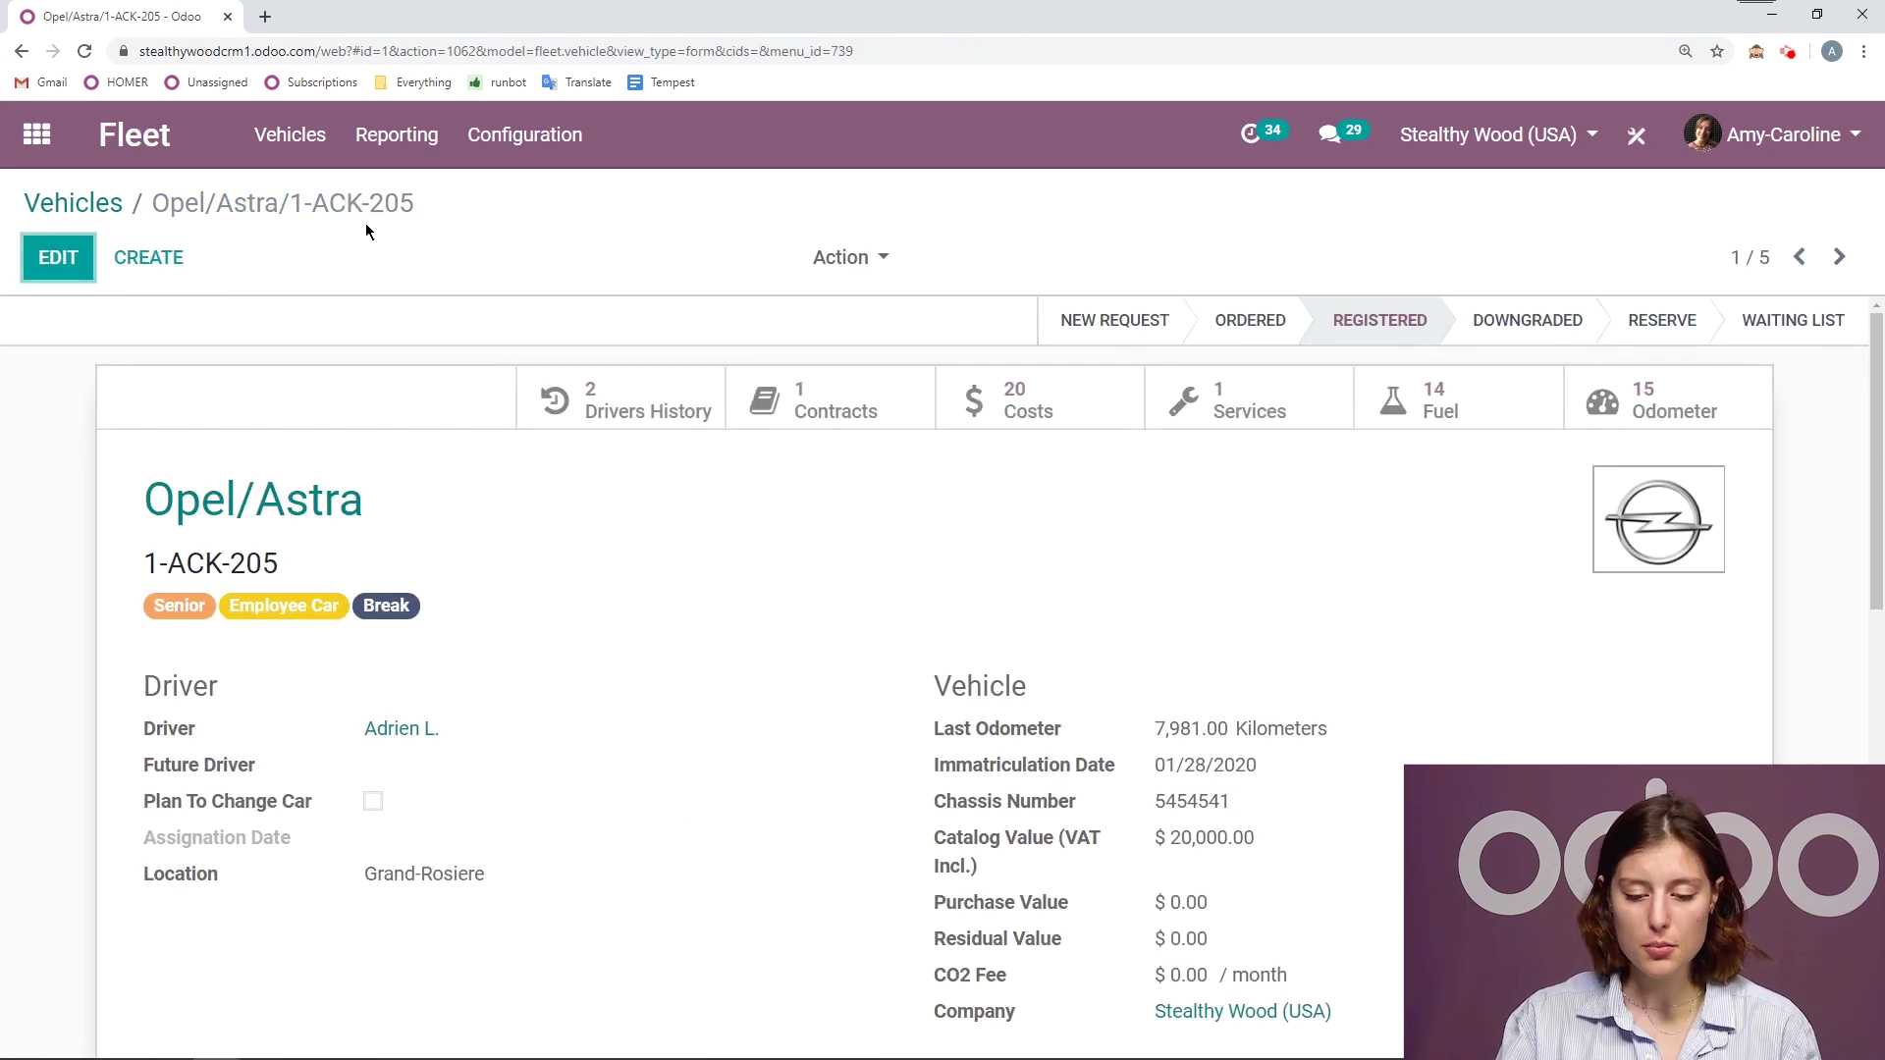
pyautogui.click(293, 142)
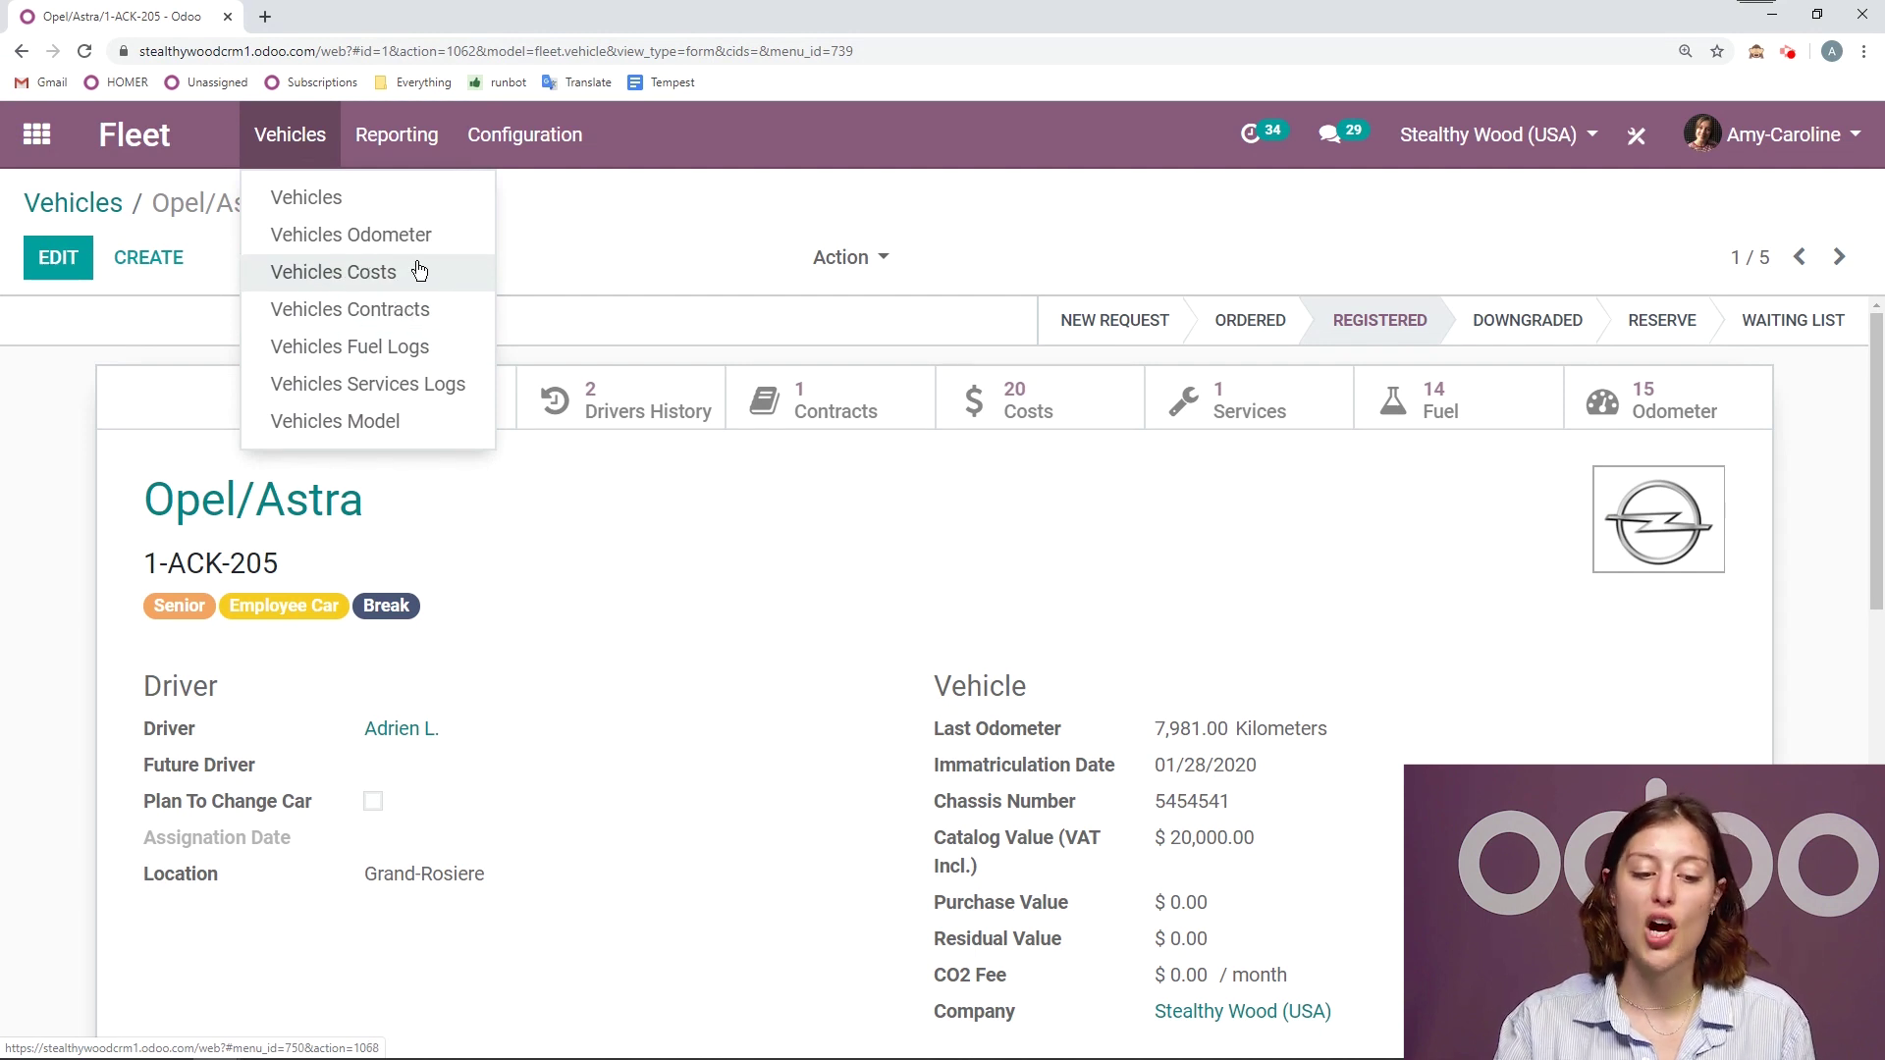
pyautogui.click(662, 228)
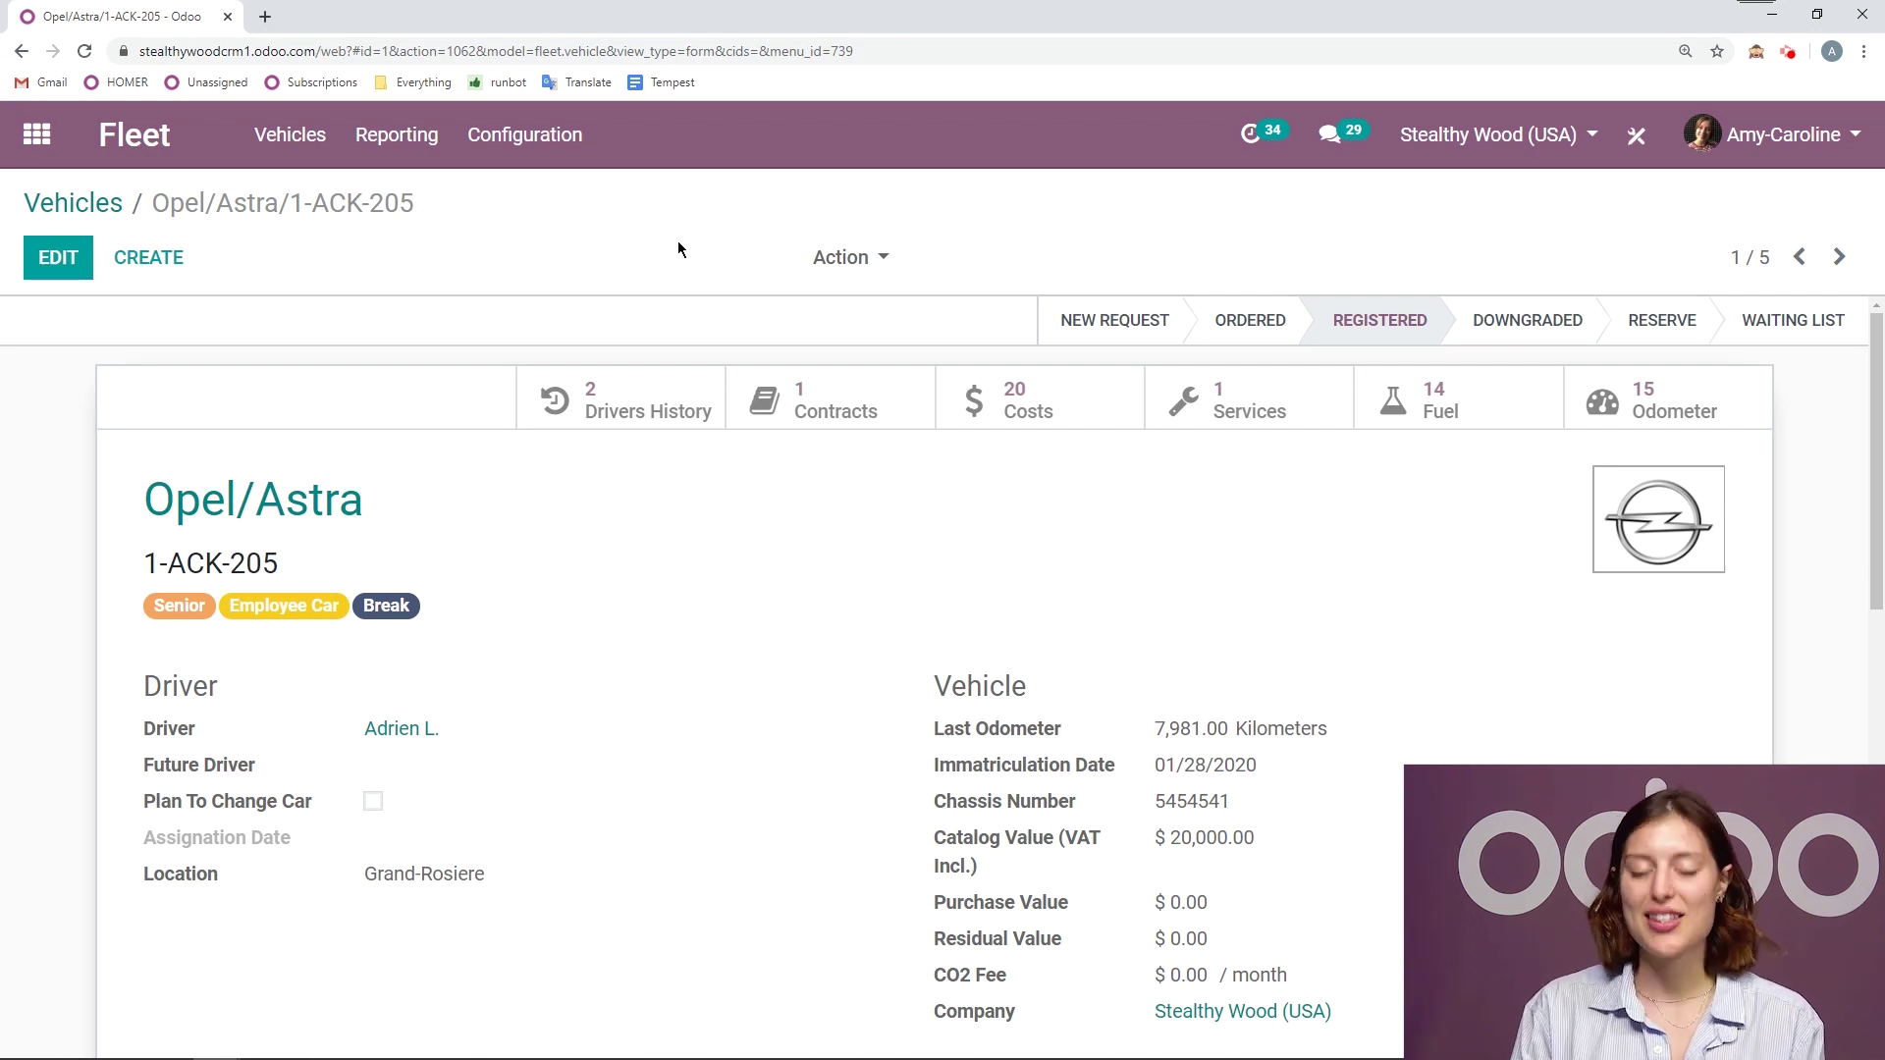
# Start scheduling an activity on the Opel/Astra record and set its activity type to To Do
pyautogui.moveTo(1878, 456); pyautogui.dragTo(1879, 889)
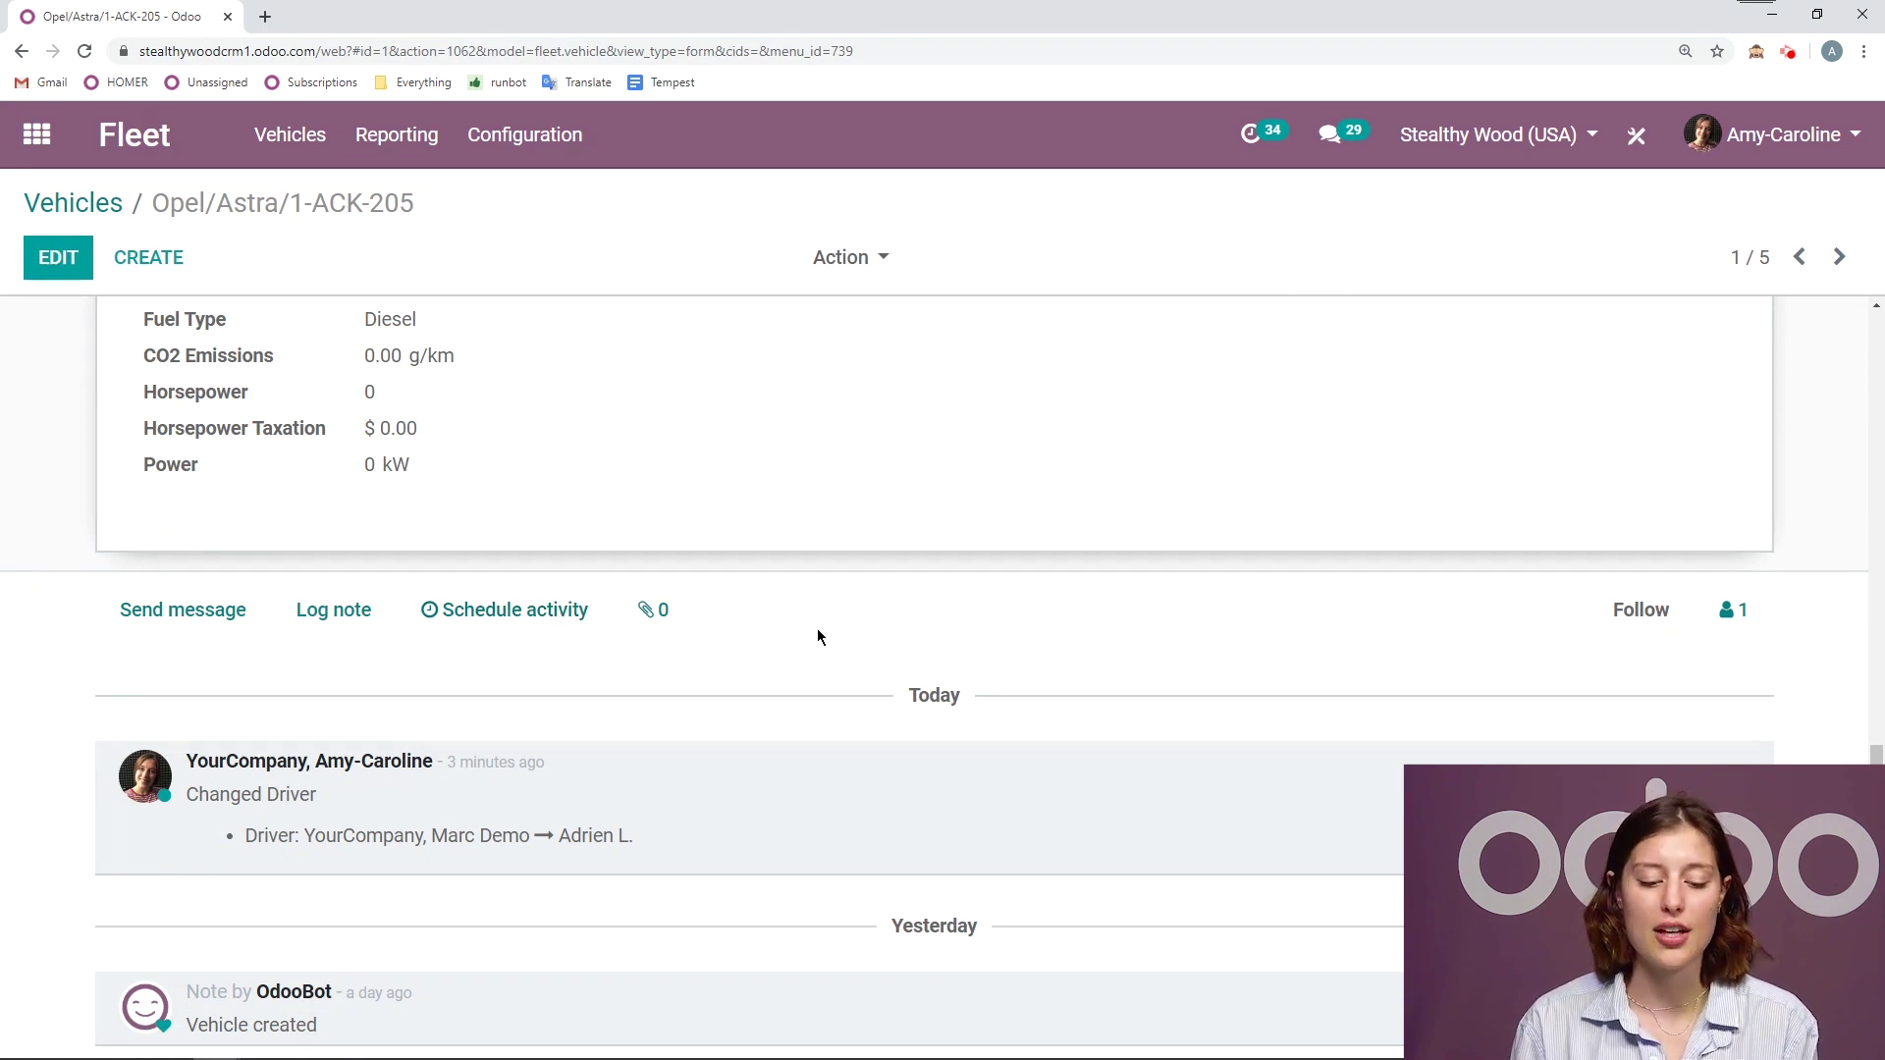
pyautogui.write('todo')
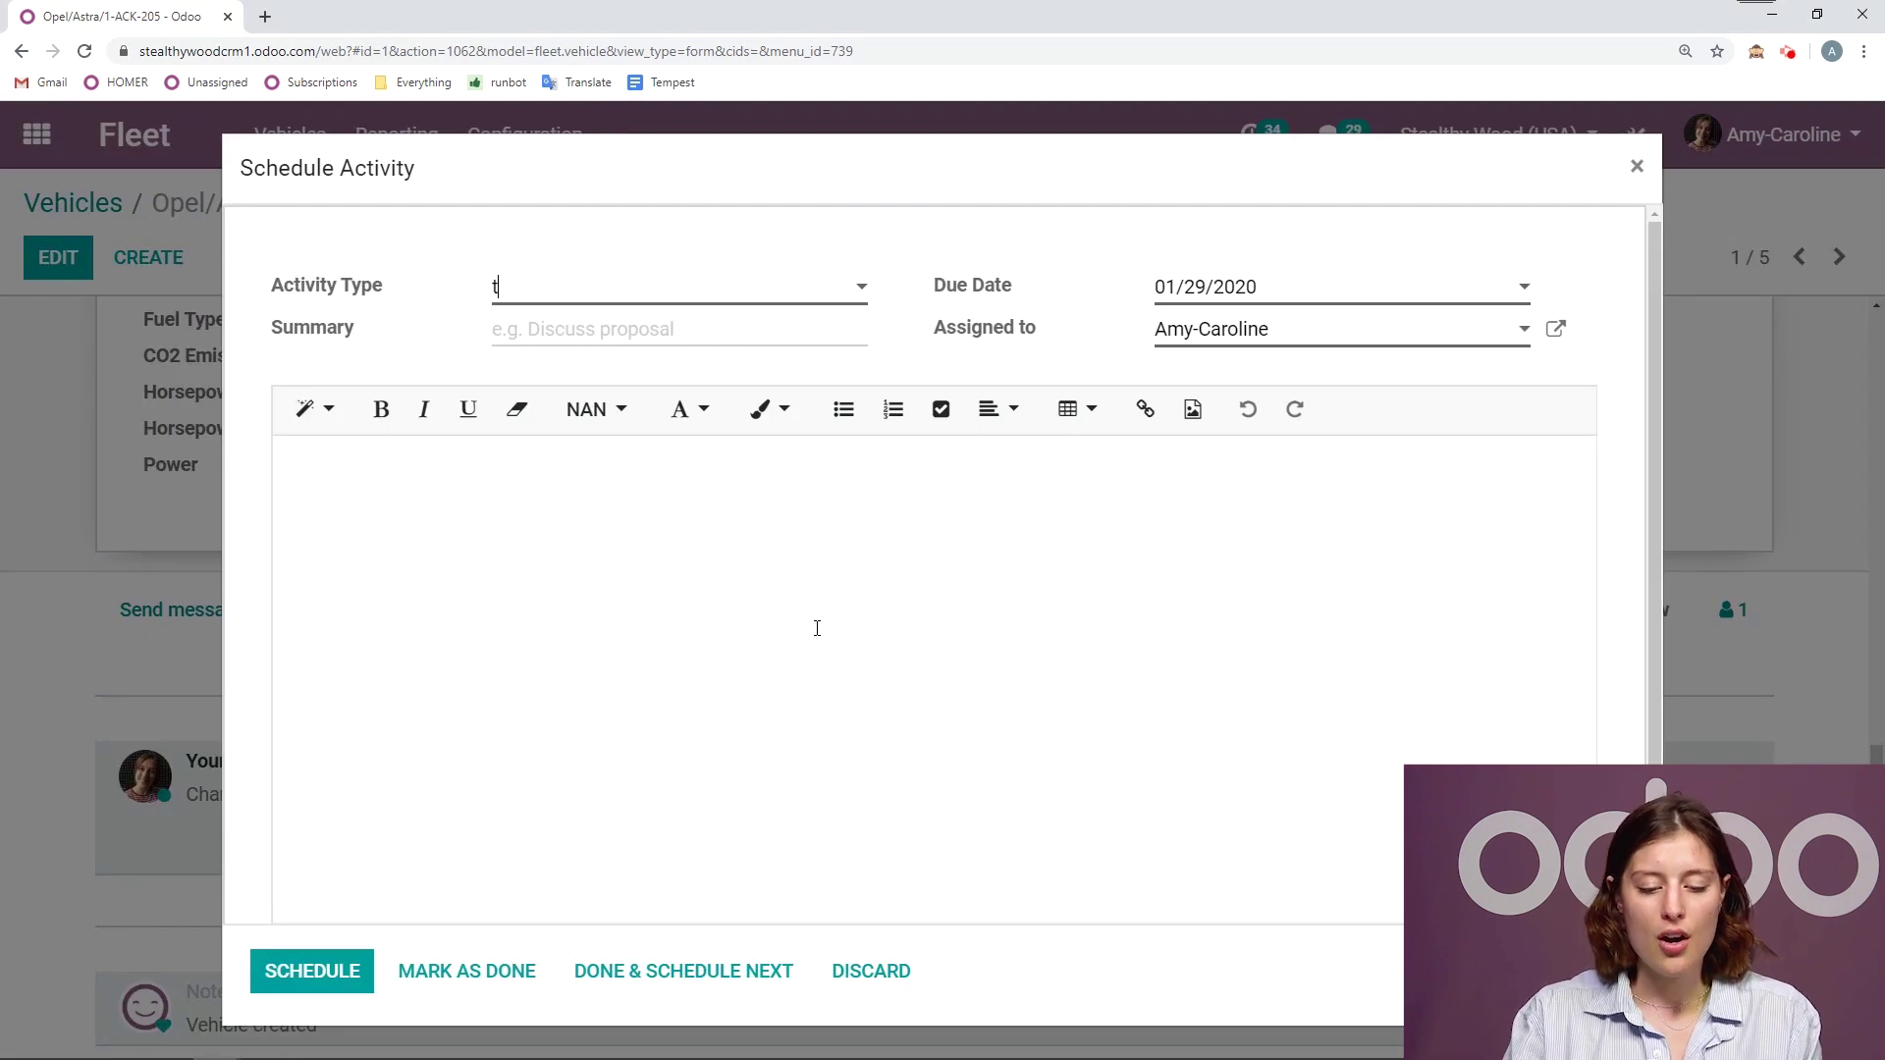
pyautogui.press('BackSpace')
pyautogui.press('BackSpace')
pyautogui.press('BackSpace')
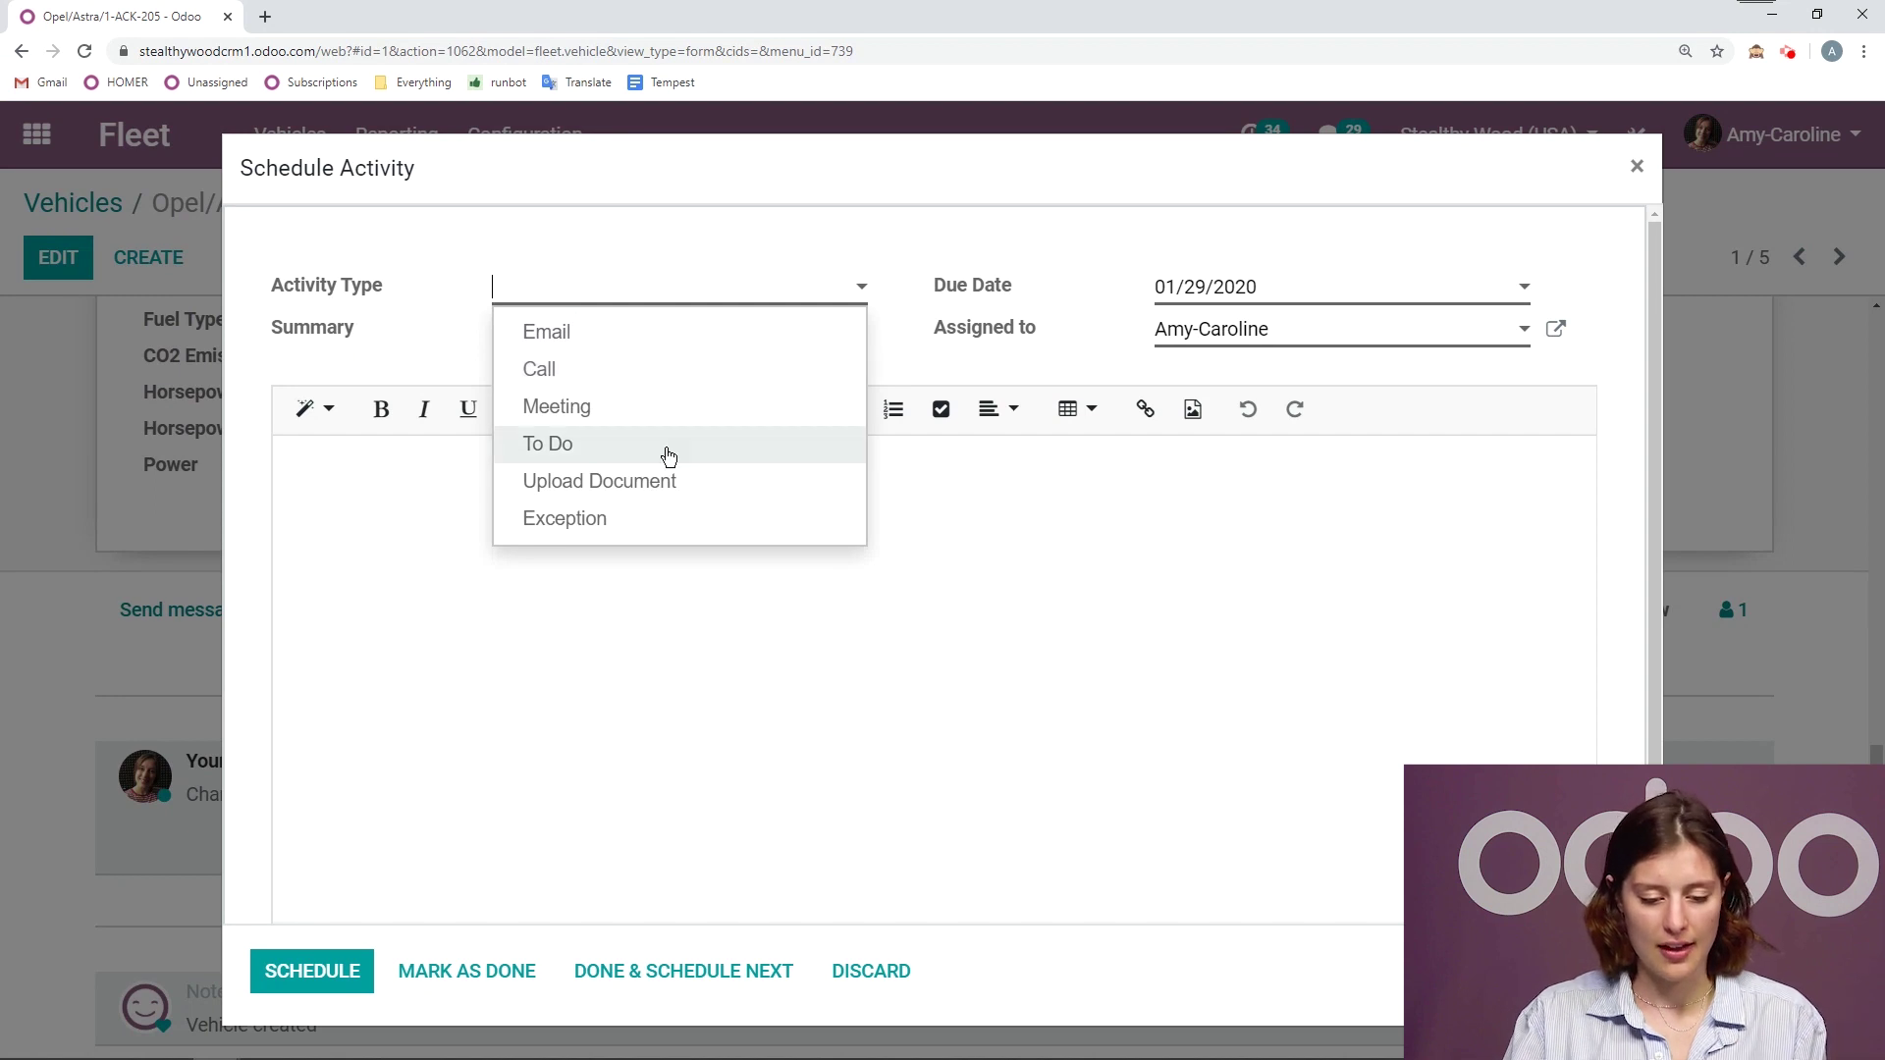
pyautogui.click(665, 450)
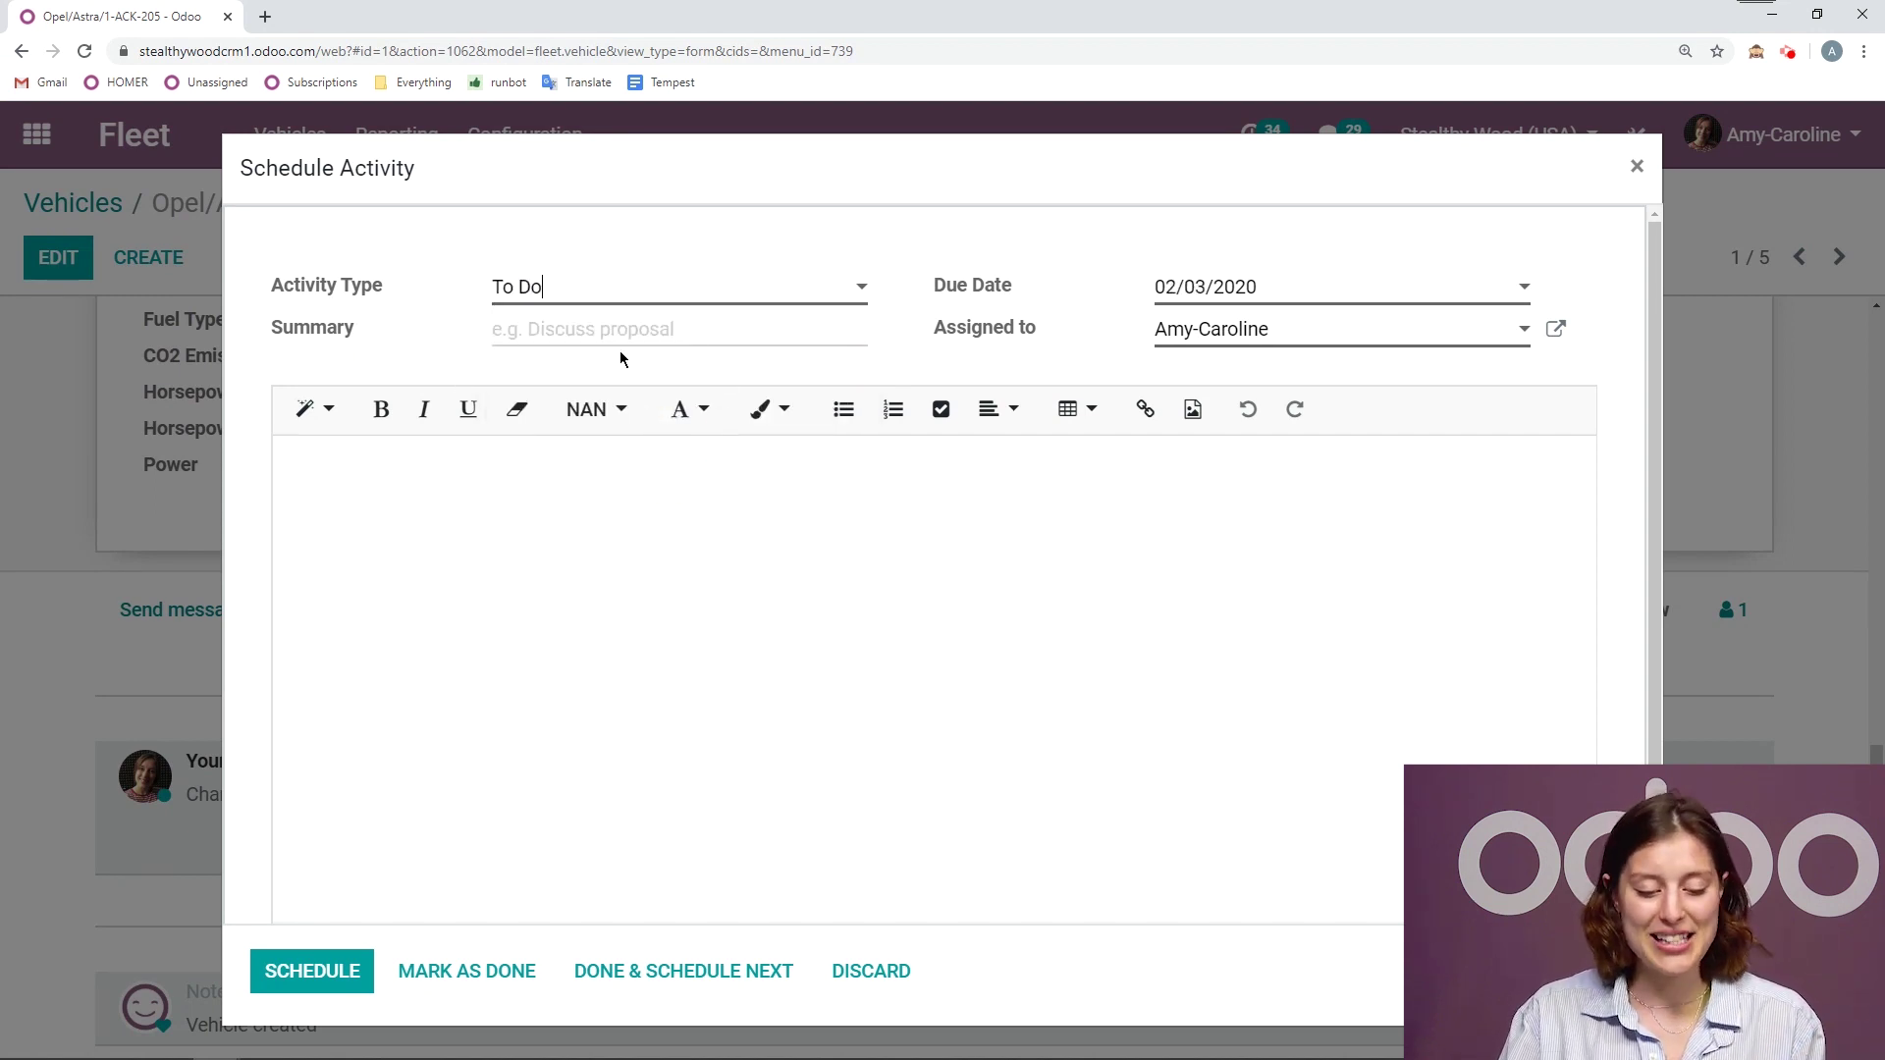
# Enter the note "Schedule next repair" on the Opel/Astra's To Do activity and schedule it
pyautogui.click(1030, 524)
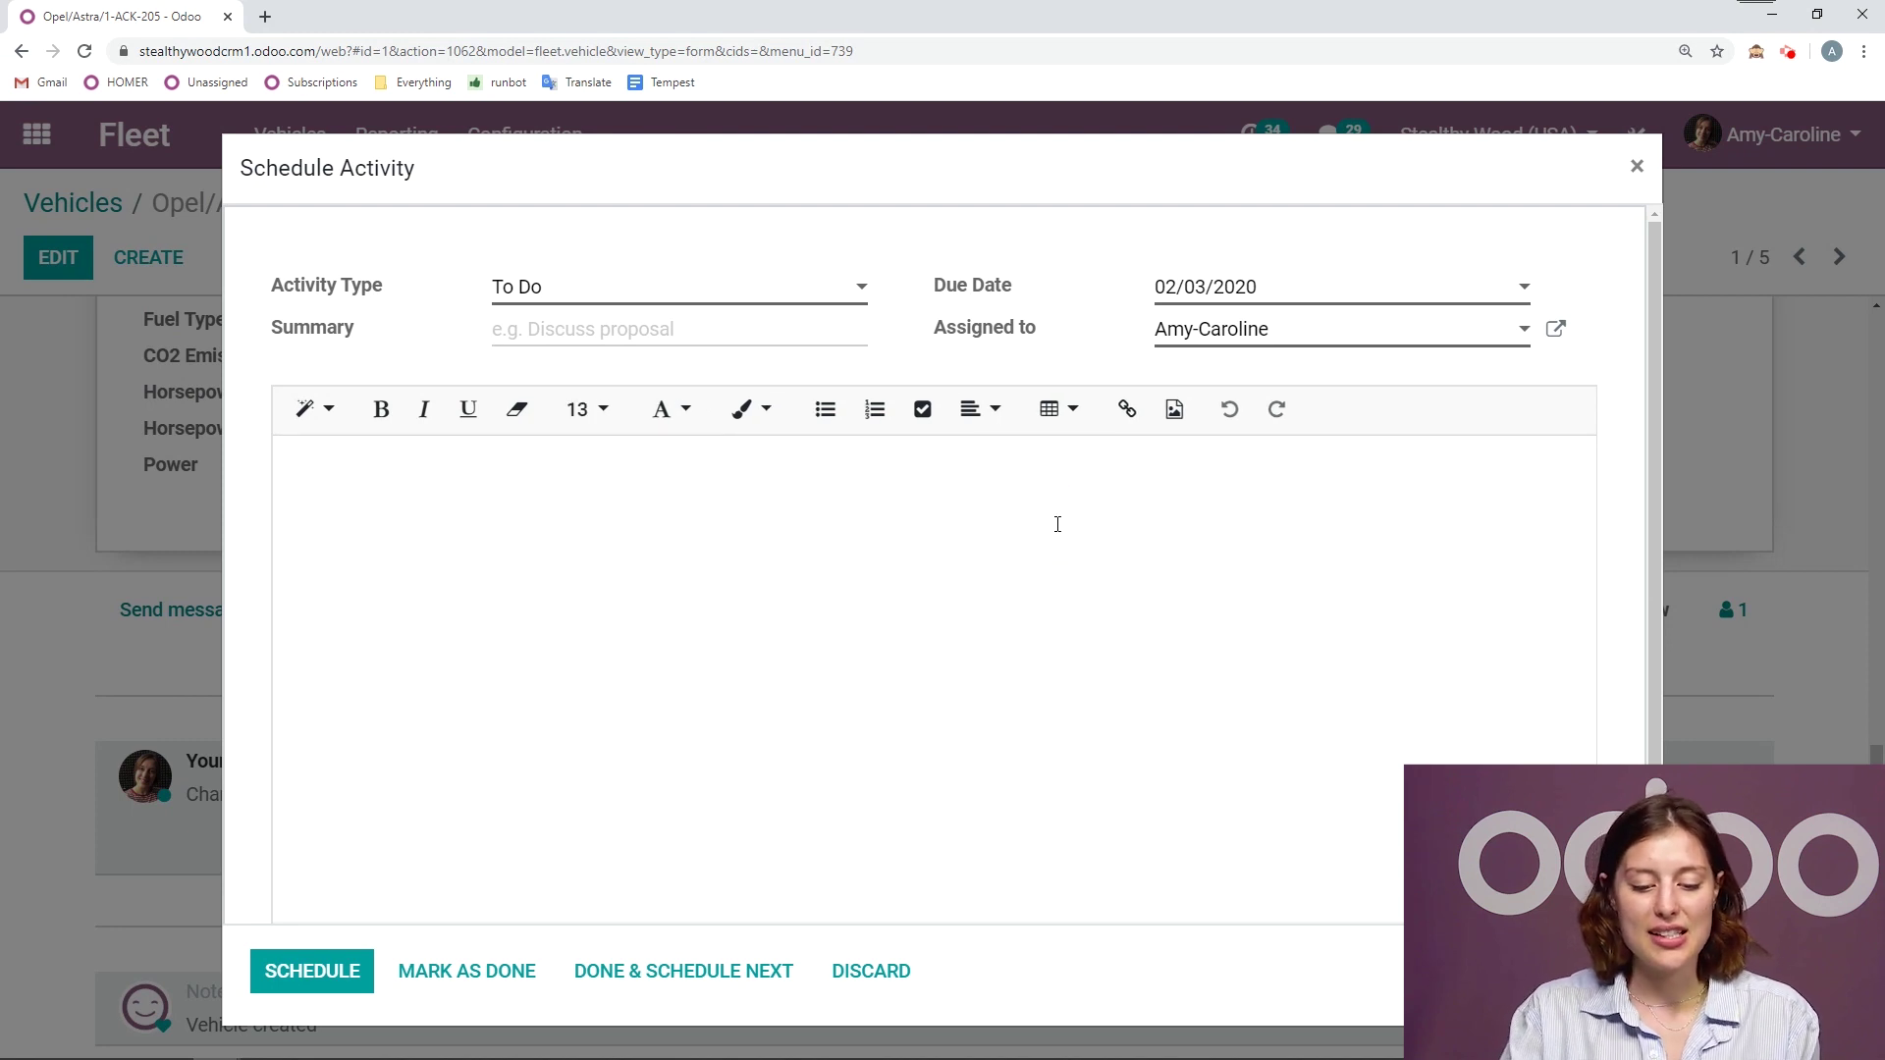
pyautogui.write('S')
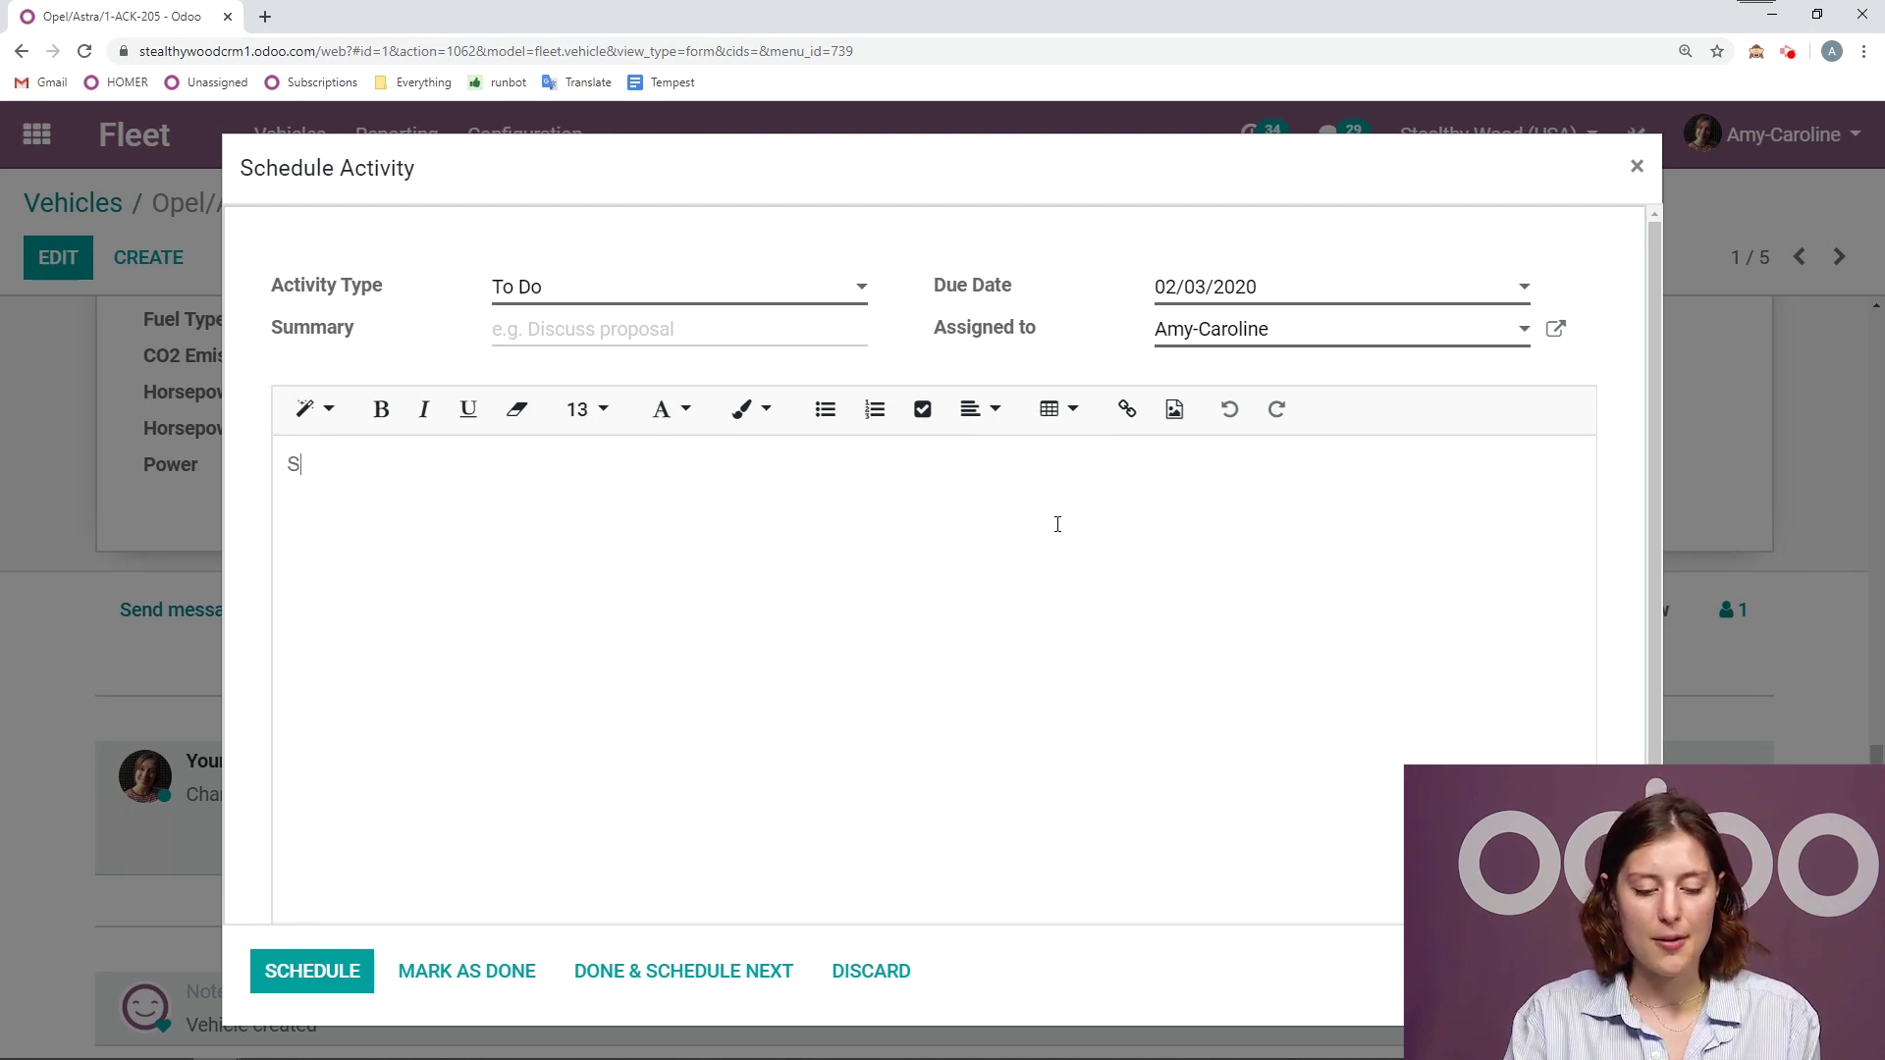
pyautogui.write('chedule next ')
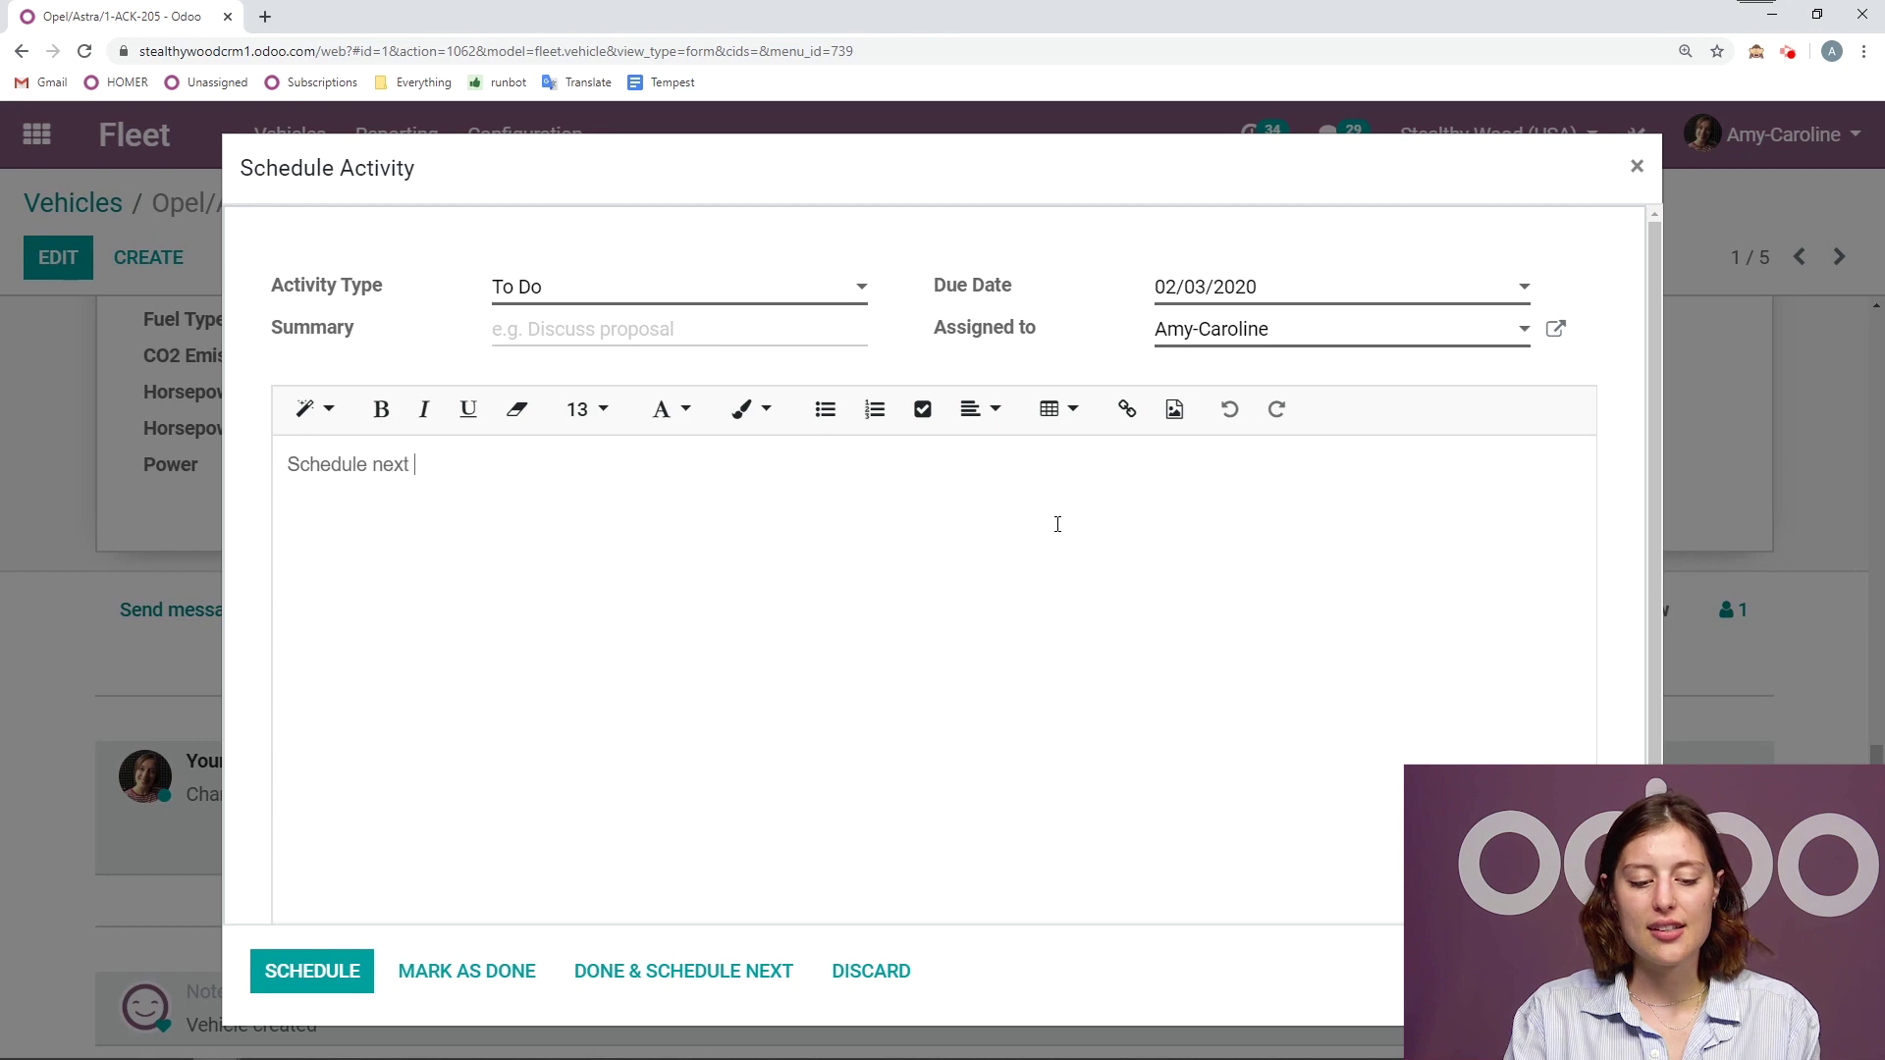
pyautogui.write('repair')
pyautogui.press('BackSpace')
pyautogui.write('ire')
pyautogui.press('BackSpace')
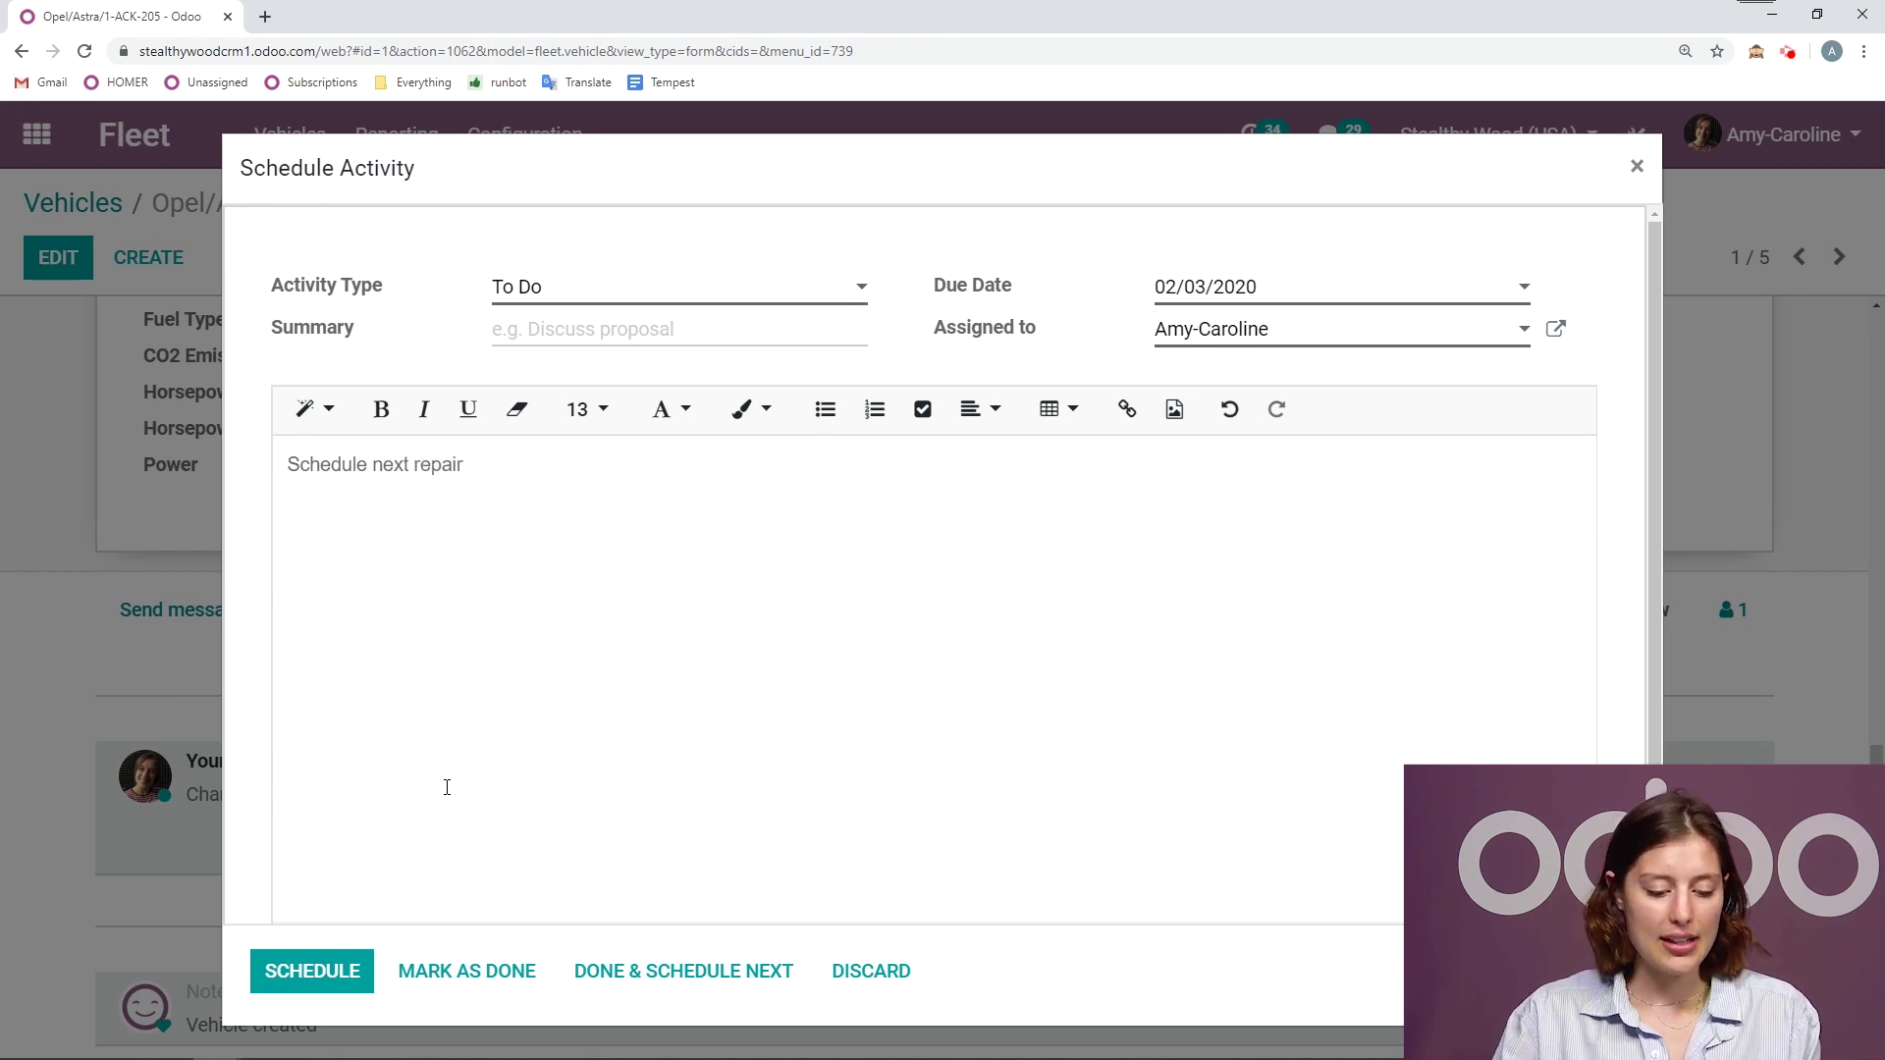
pyautogui.click(352, 958)
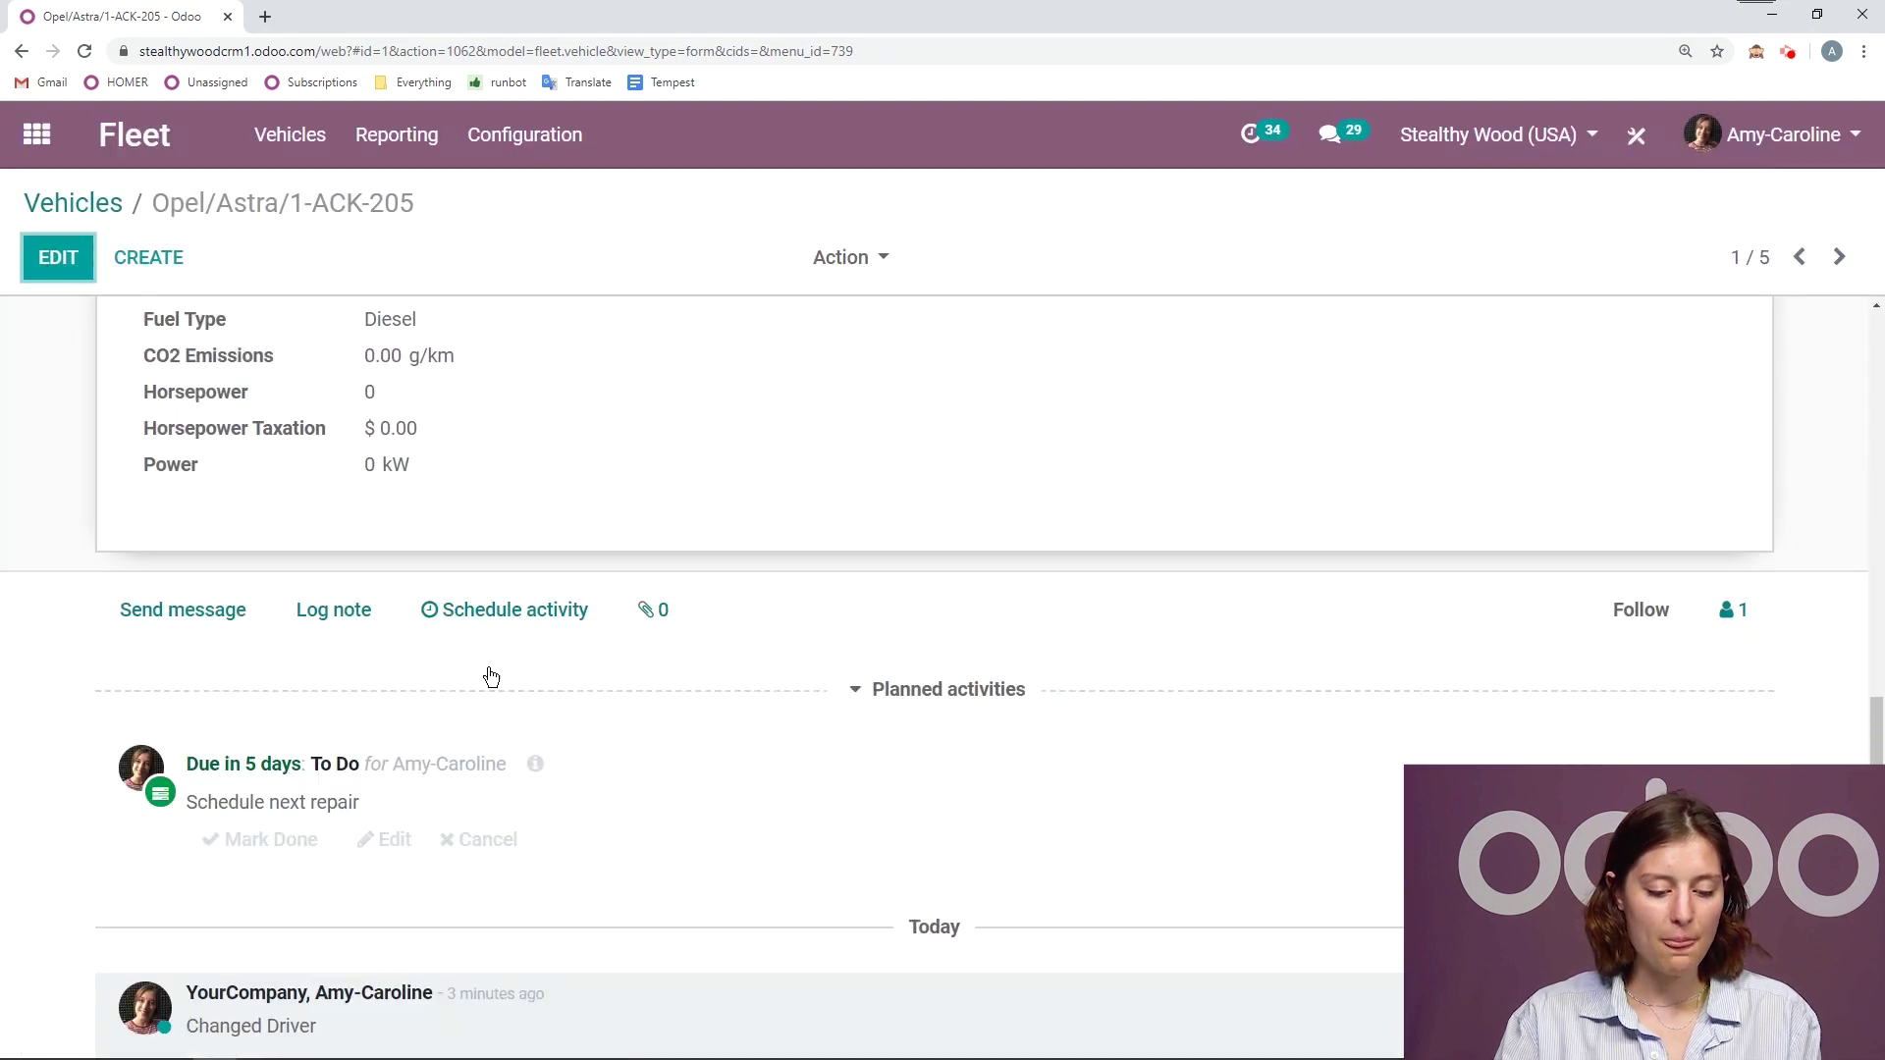
# Check the Opel/Astra's planned activities, then view the contract renewal warnings on the Opel/Astra and Opel/Corsa cards in the vehicles overview
pyautogui.scroll(-2, 491, 677)
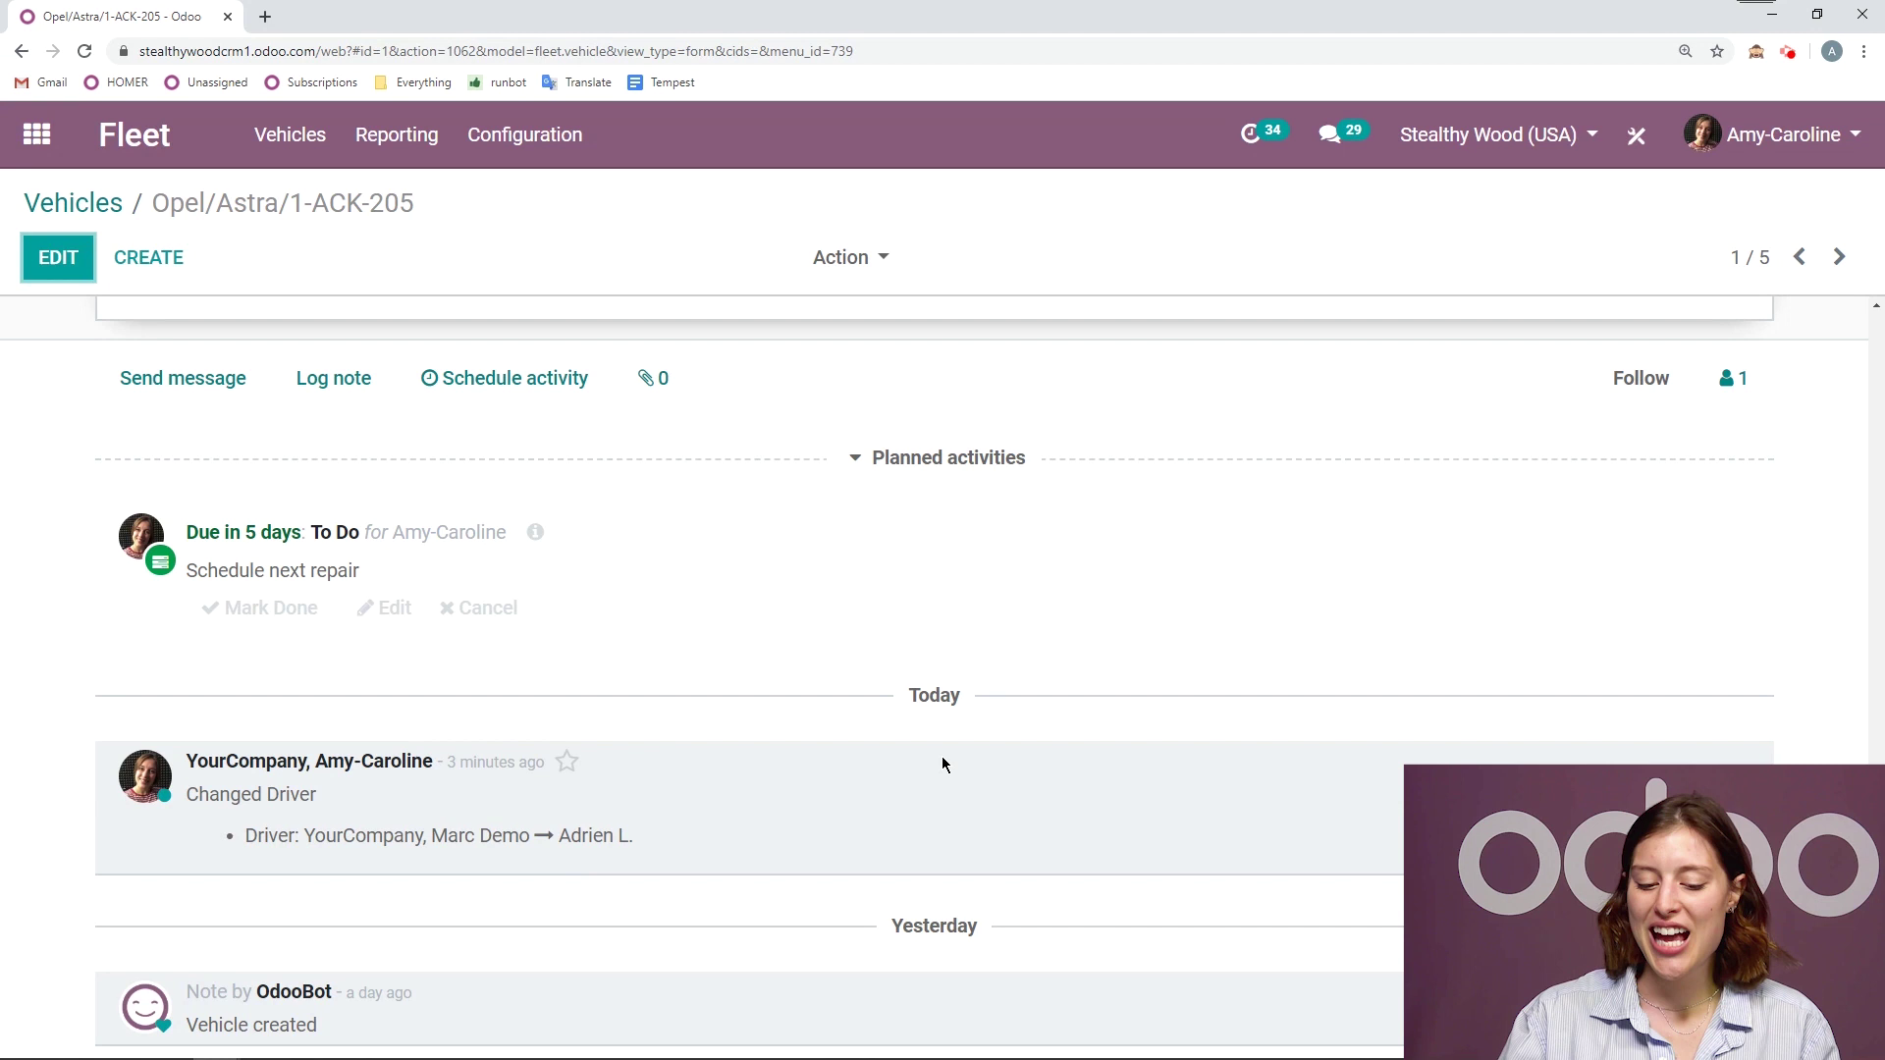
pyautogui.scroll(10, 933, 758)
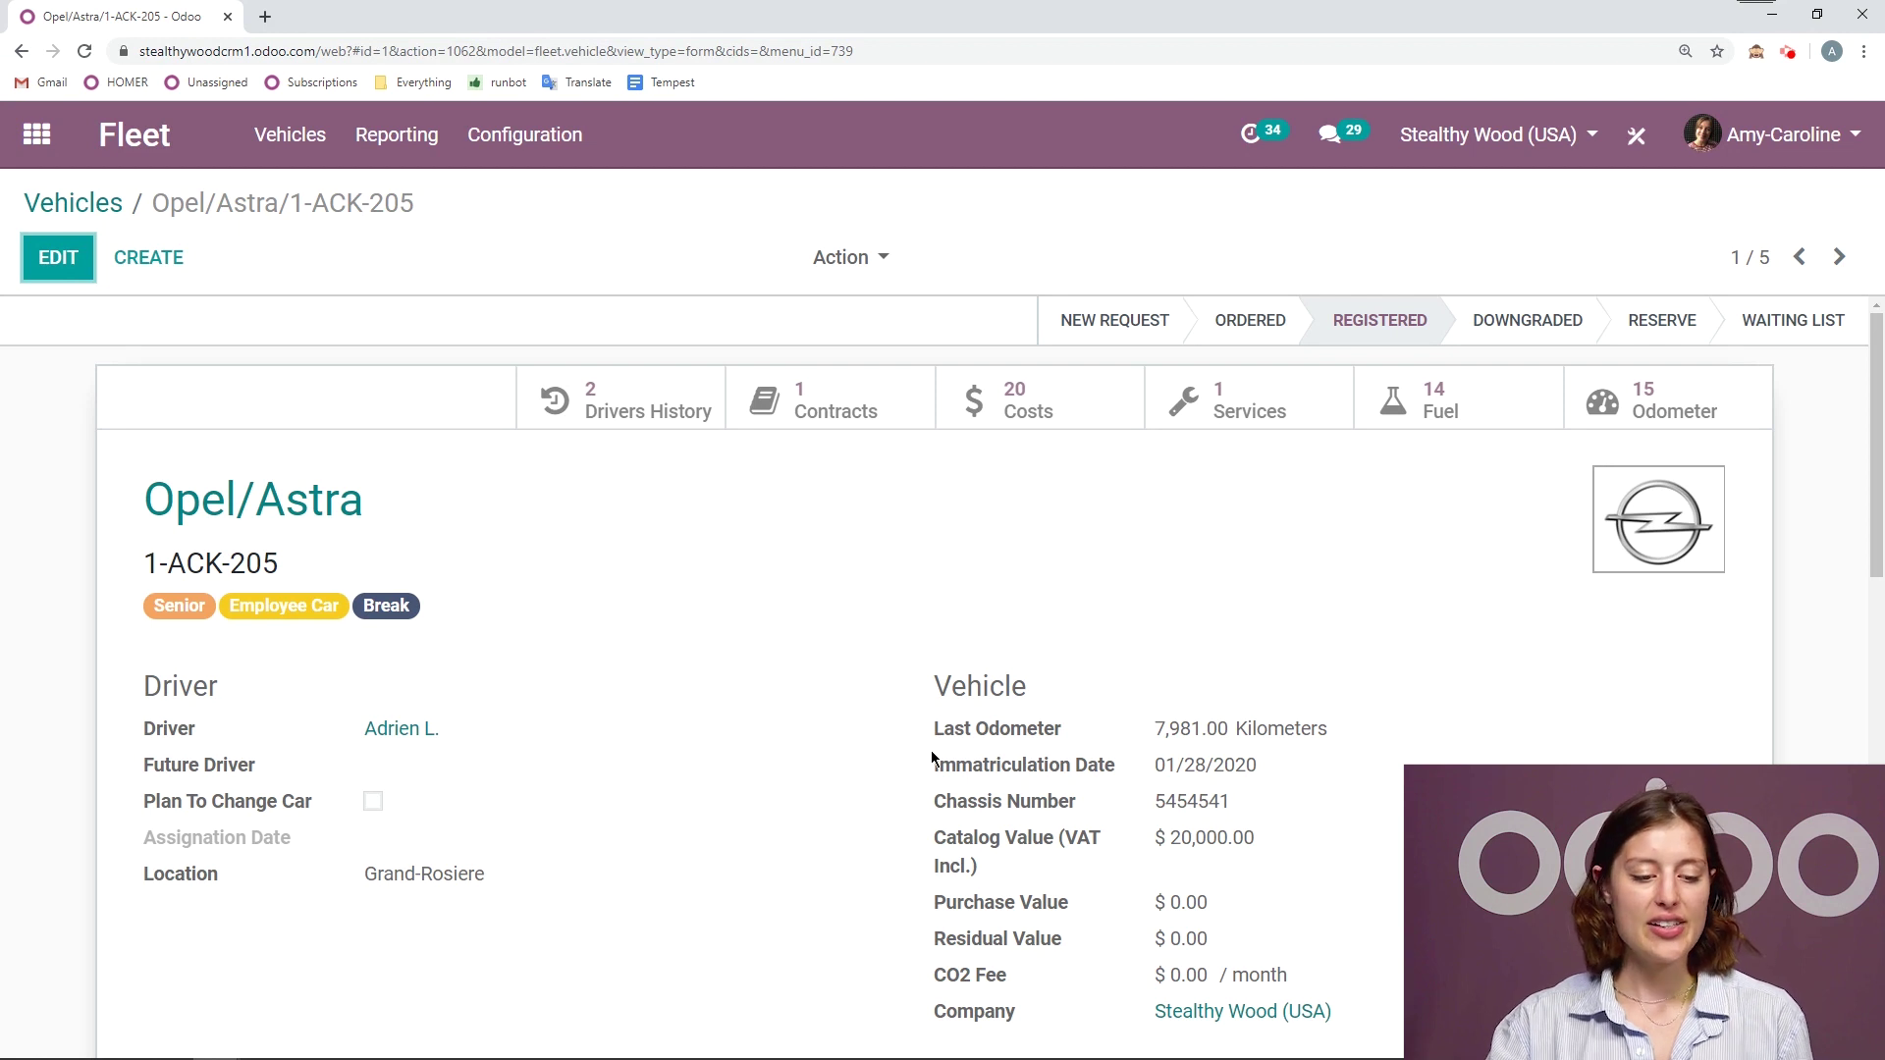
pyautogui.click(110, 206)
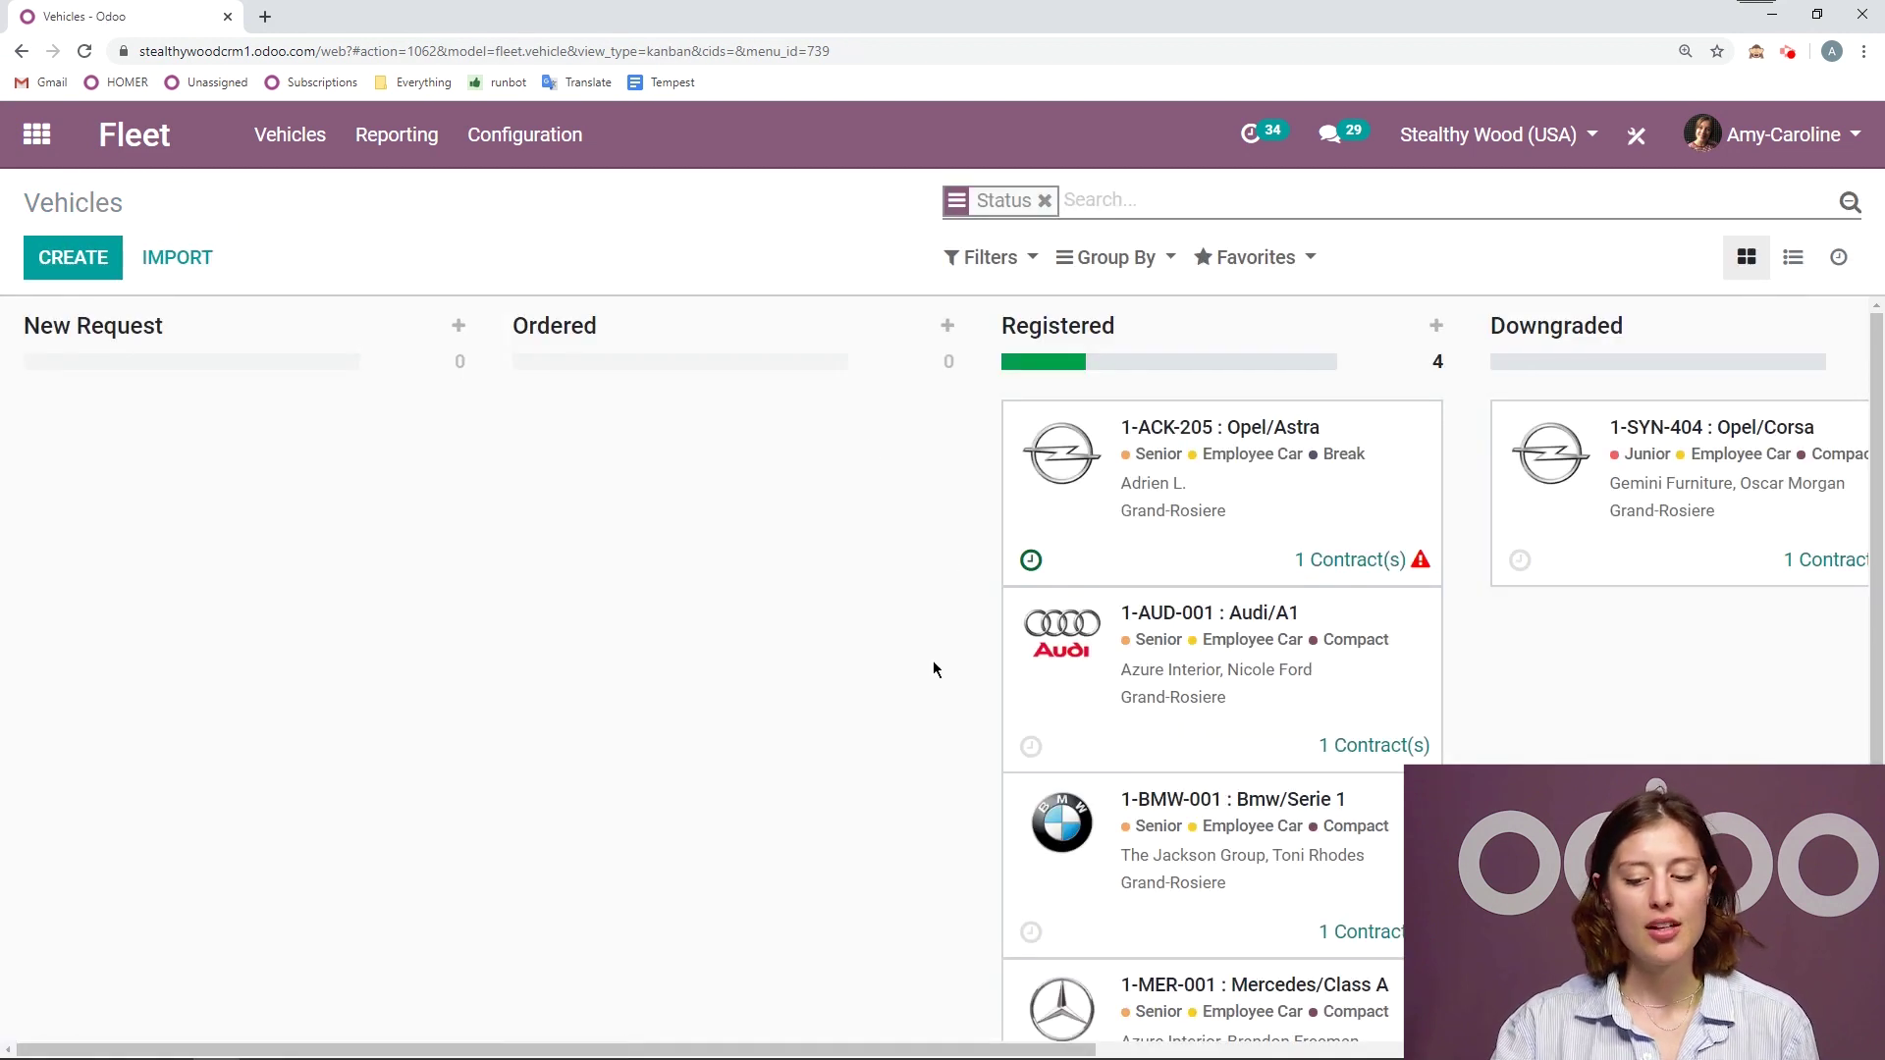
pyautogui.moveTo(911, 1050); pyautogui.dragTo(1283, 980)
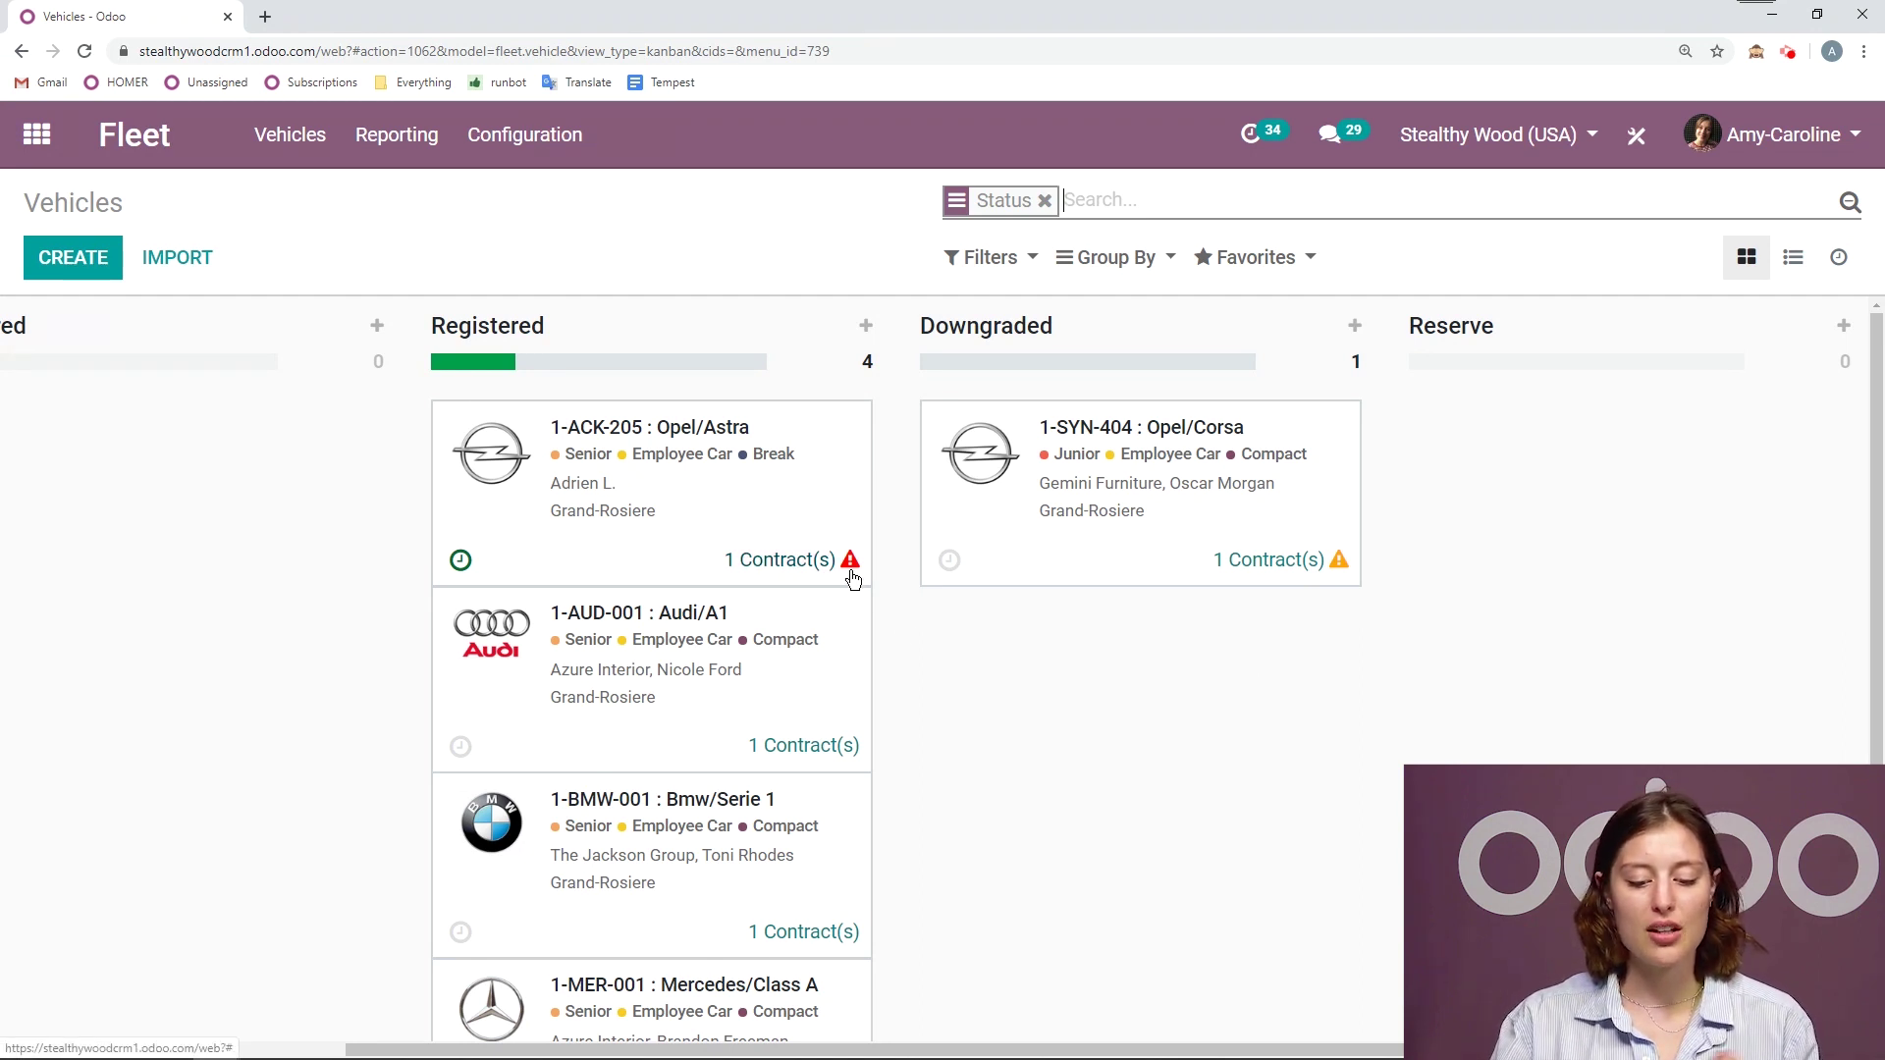
pyautogui.moveTo(852, 575)
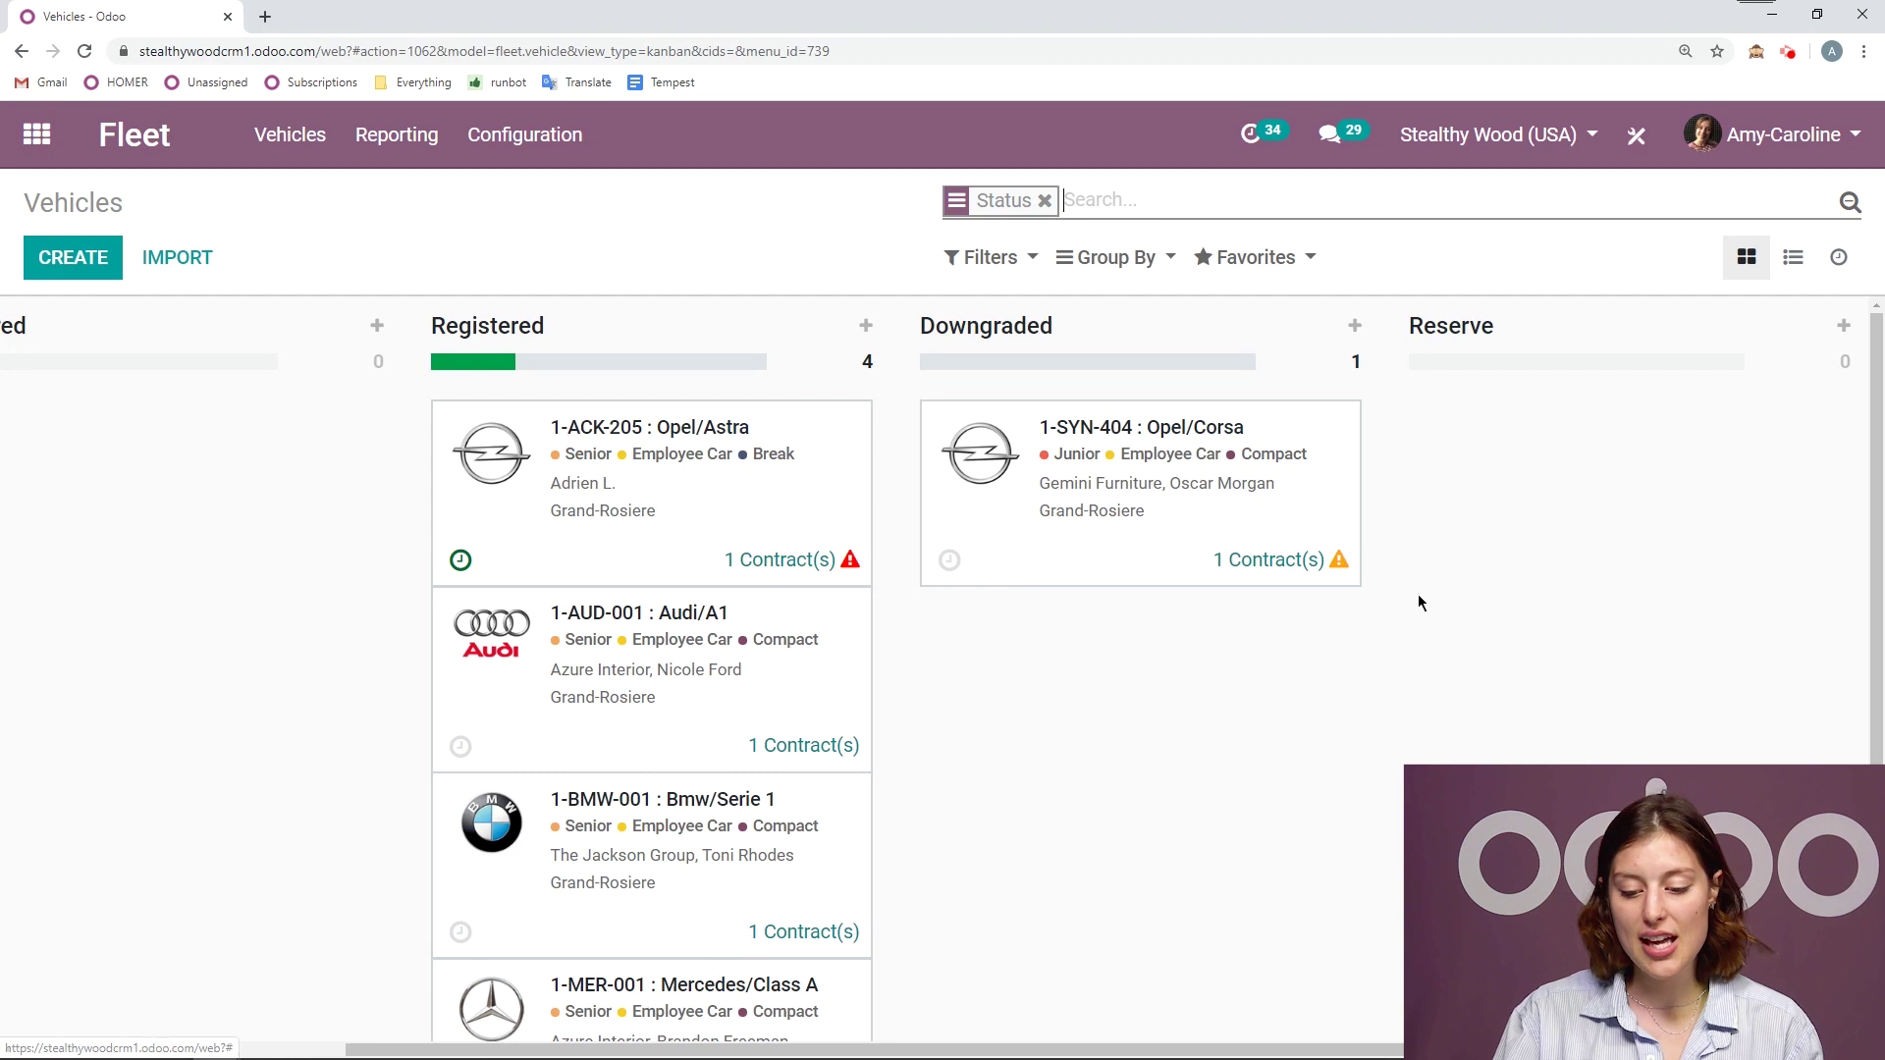
pyautogui.moveTo(1340, 569)
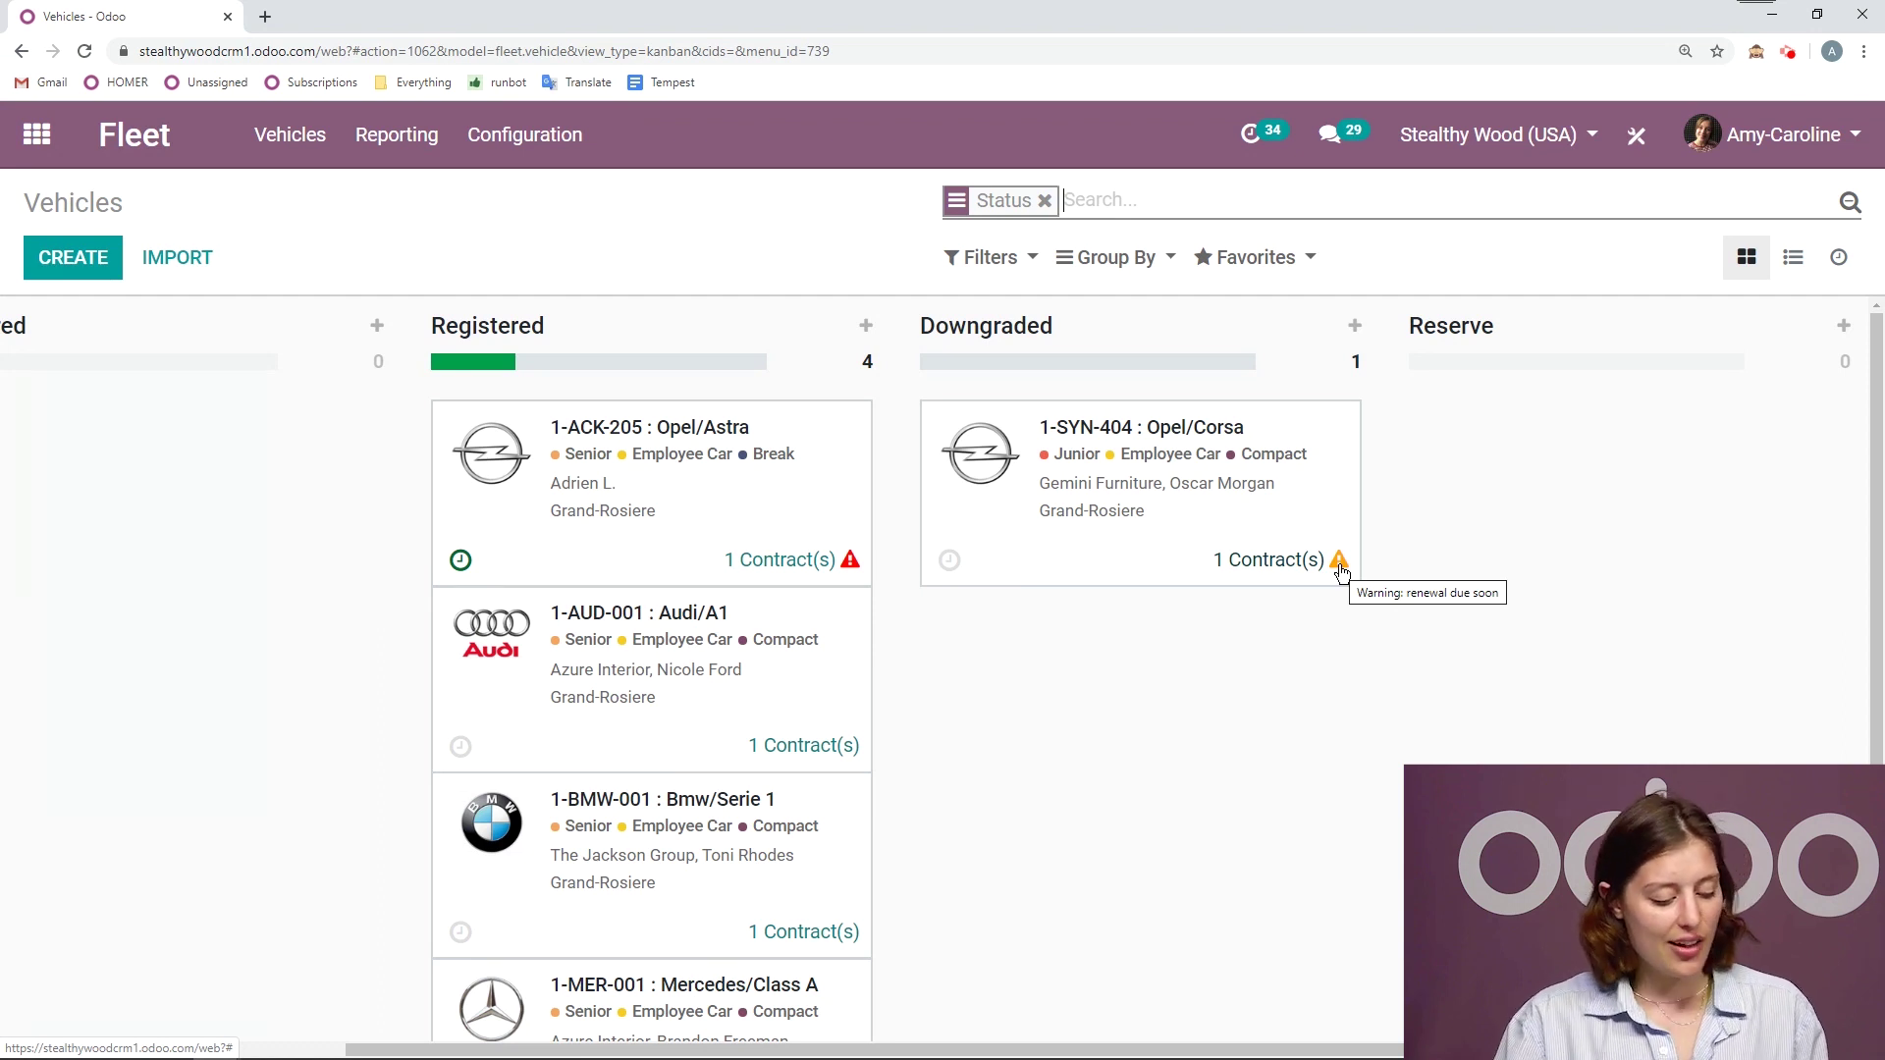
# Examine the list of car manufacturers and the blank form for a new manufacturer, discarding it
pyautogui.click(599, 149)
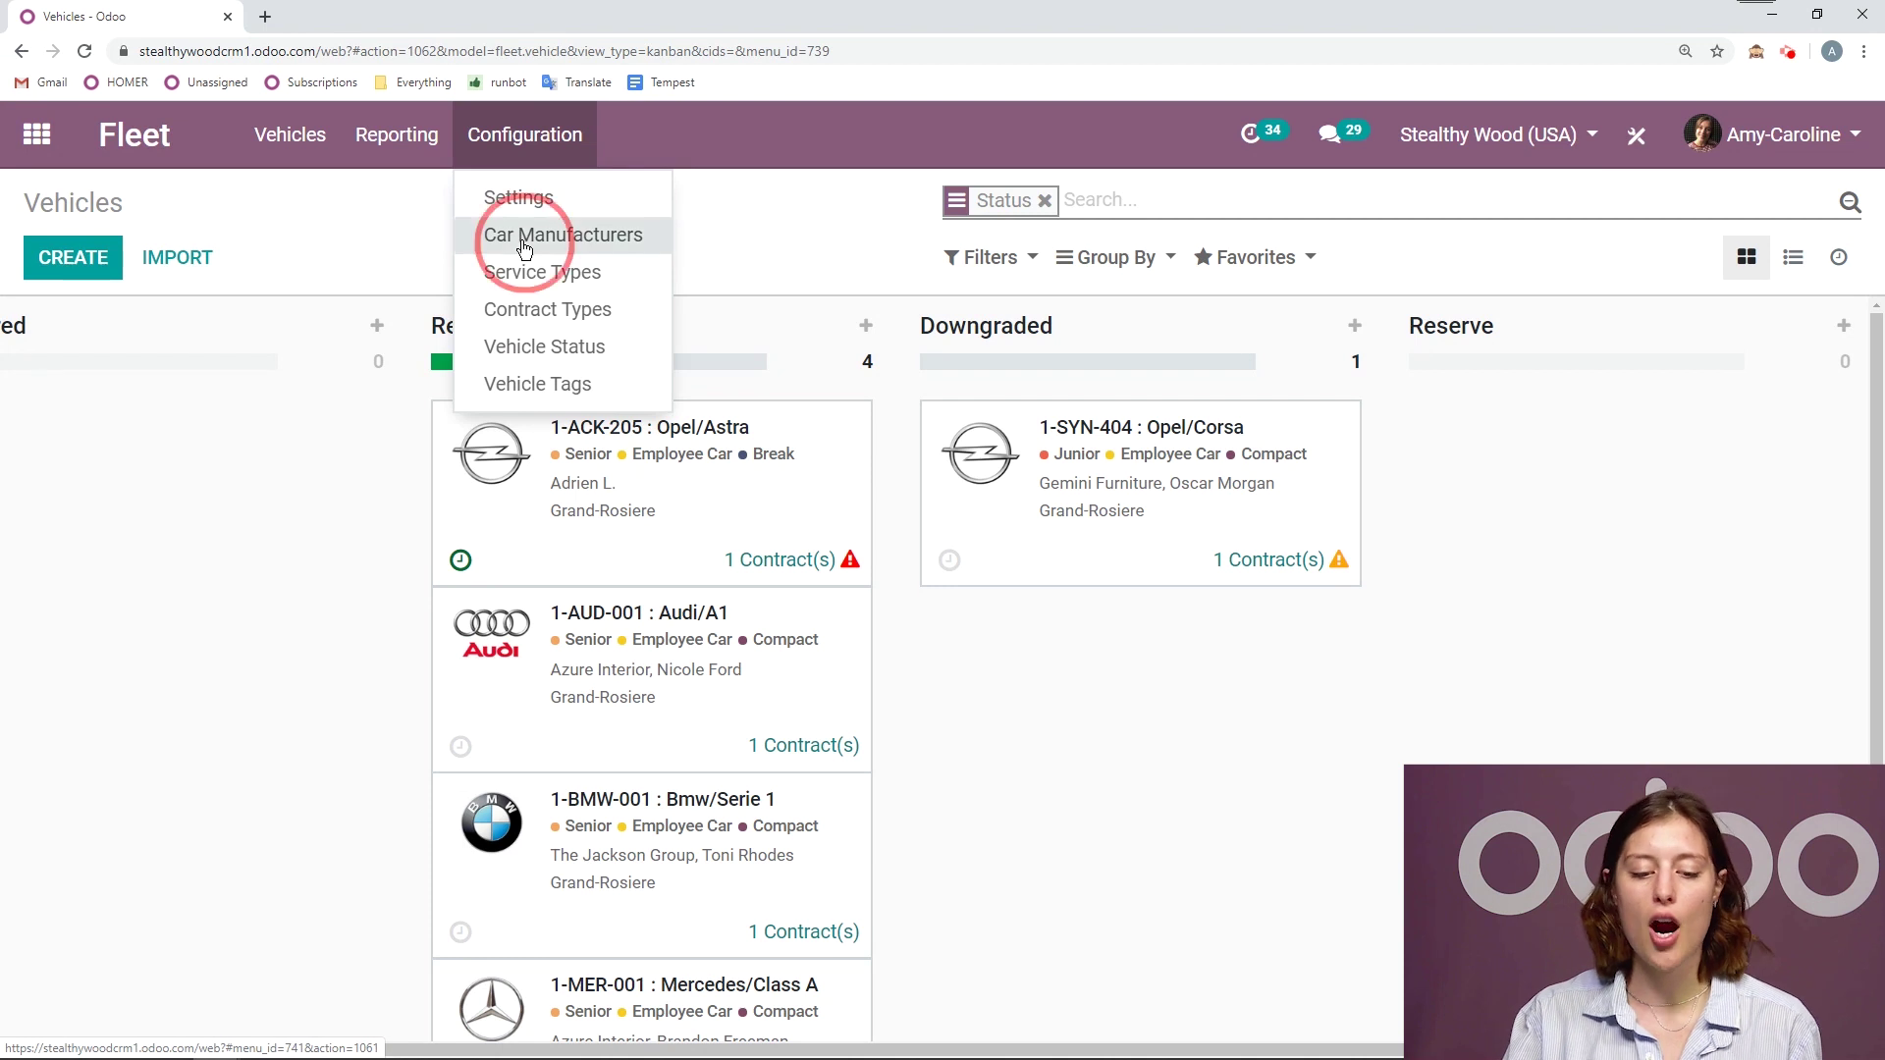
pyautogui.click(597, 234)
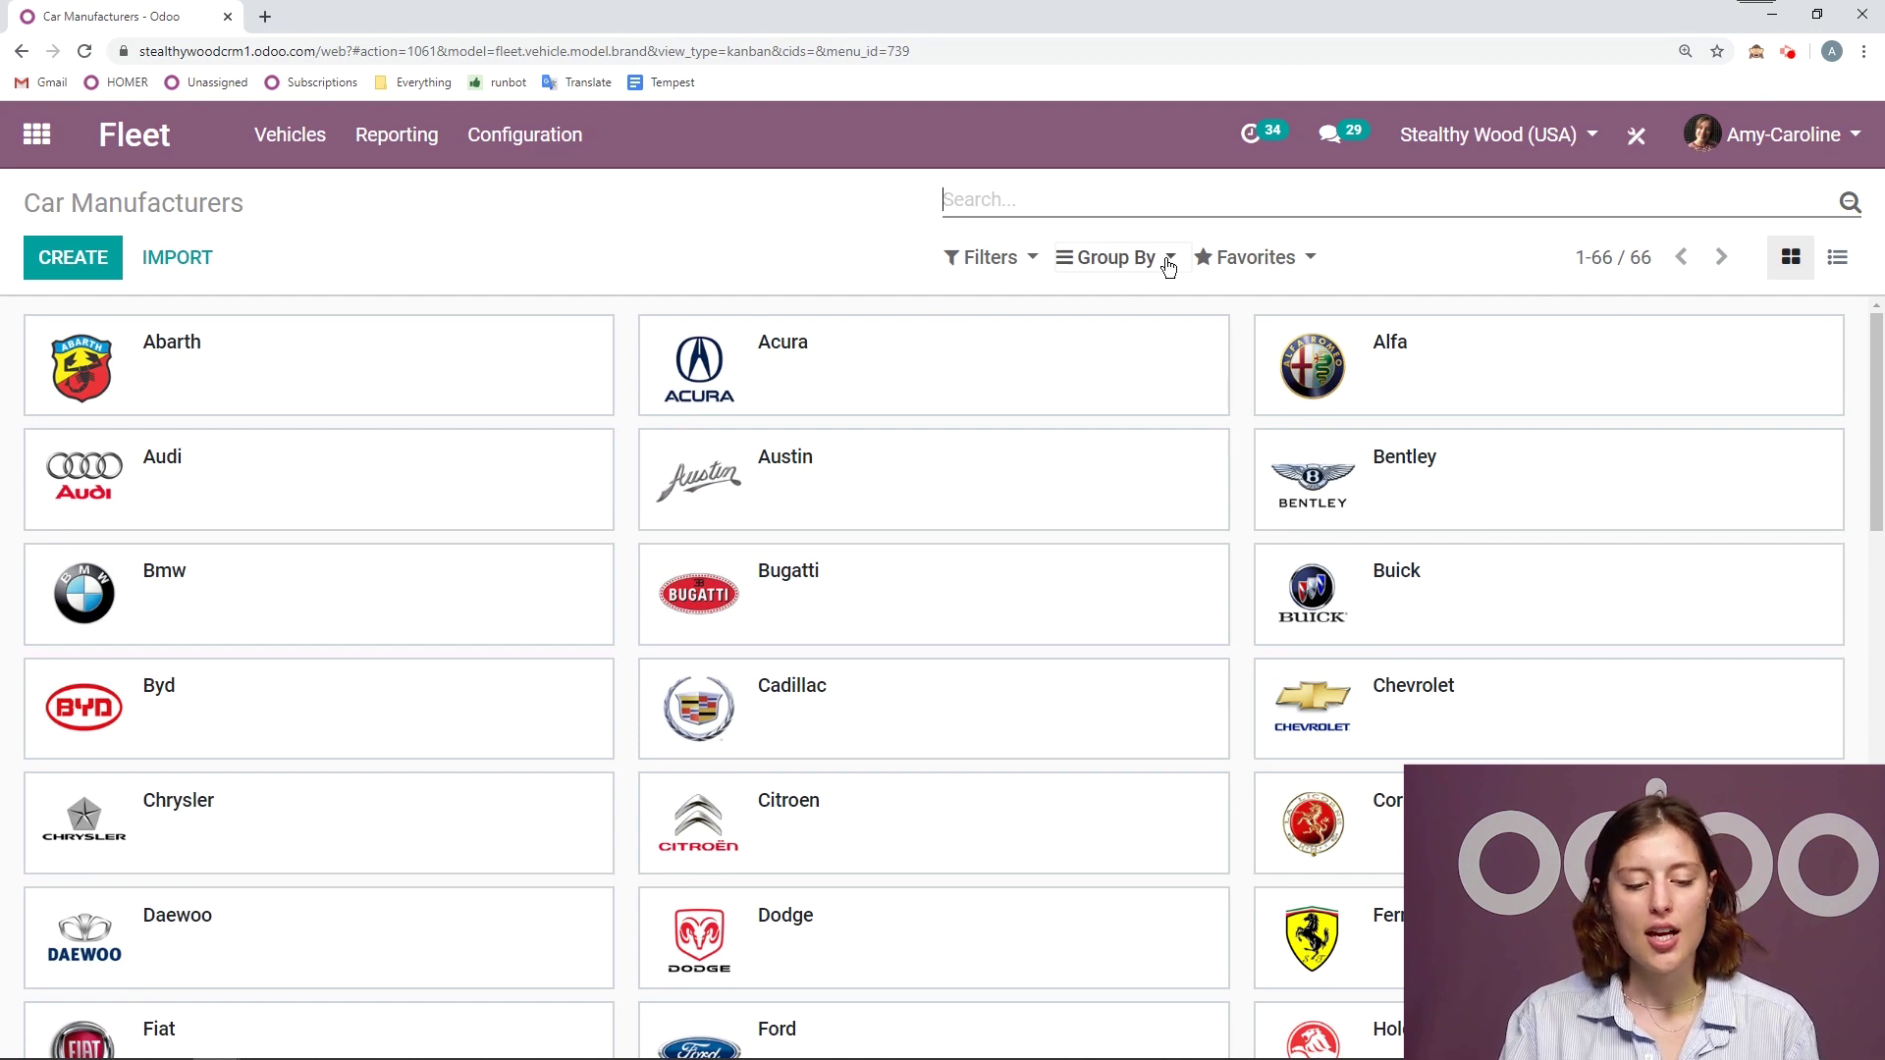
pyautogui.scroll(-5, 557, 632)
pyautogui.scroll(-1, 530, 679)
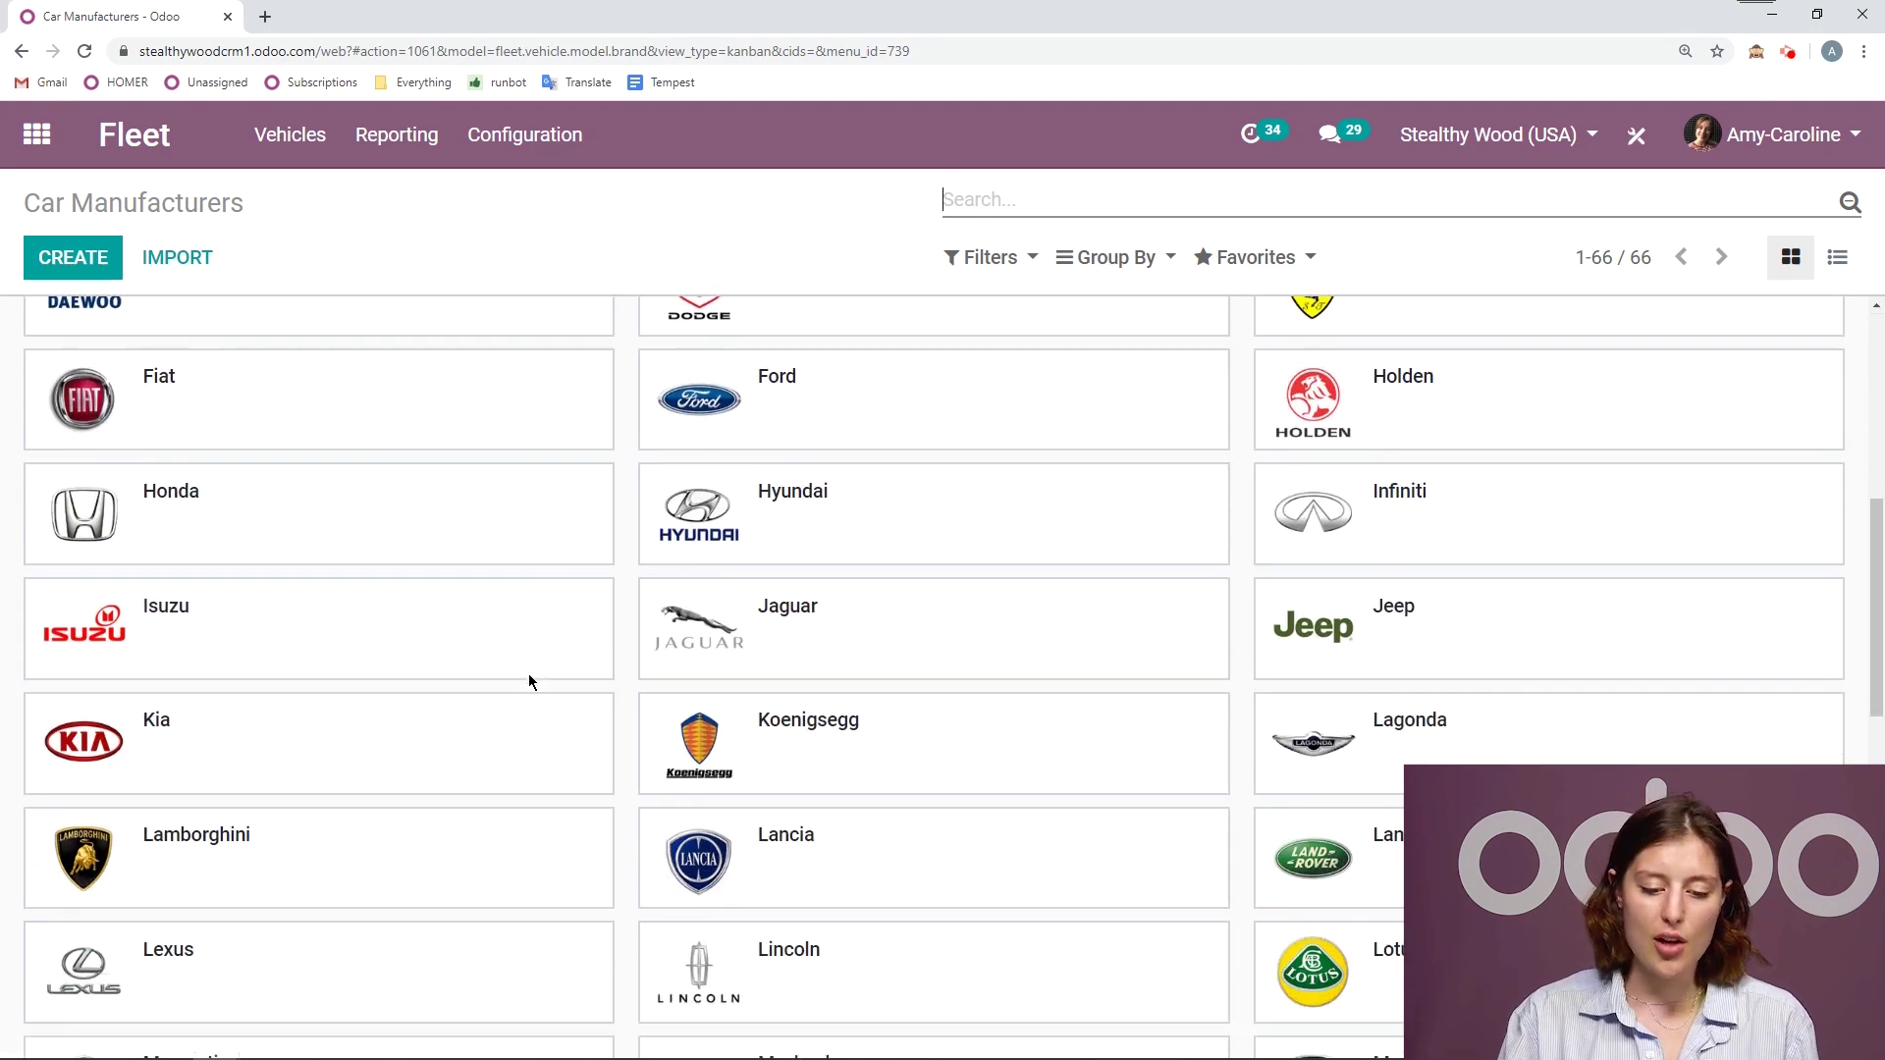
pyautogui.scroll(6, 528, 673)
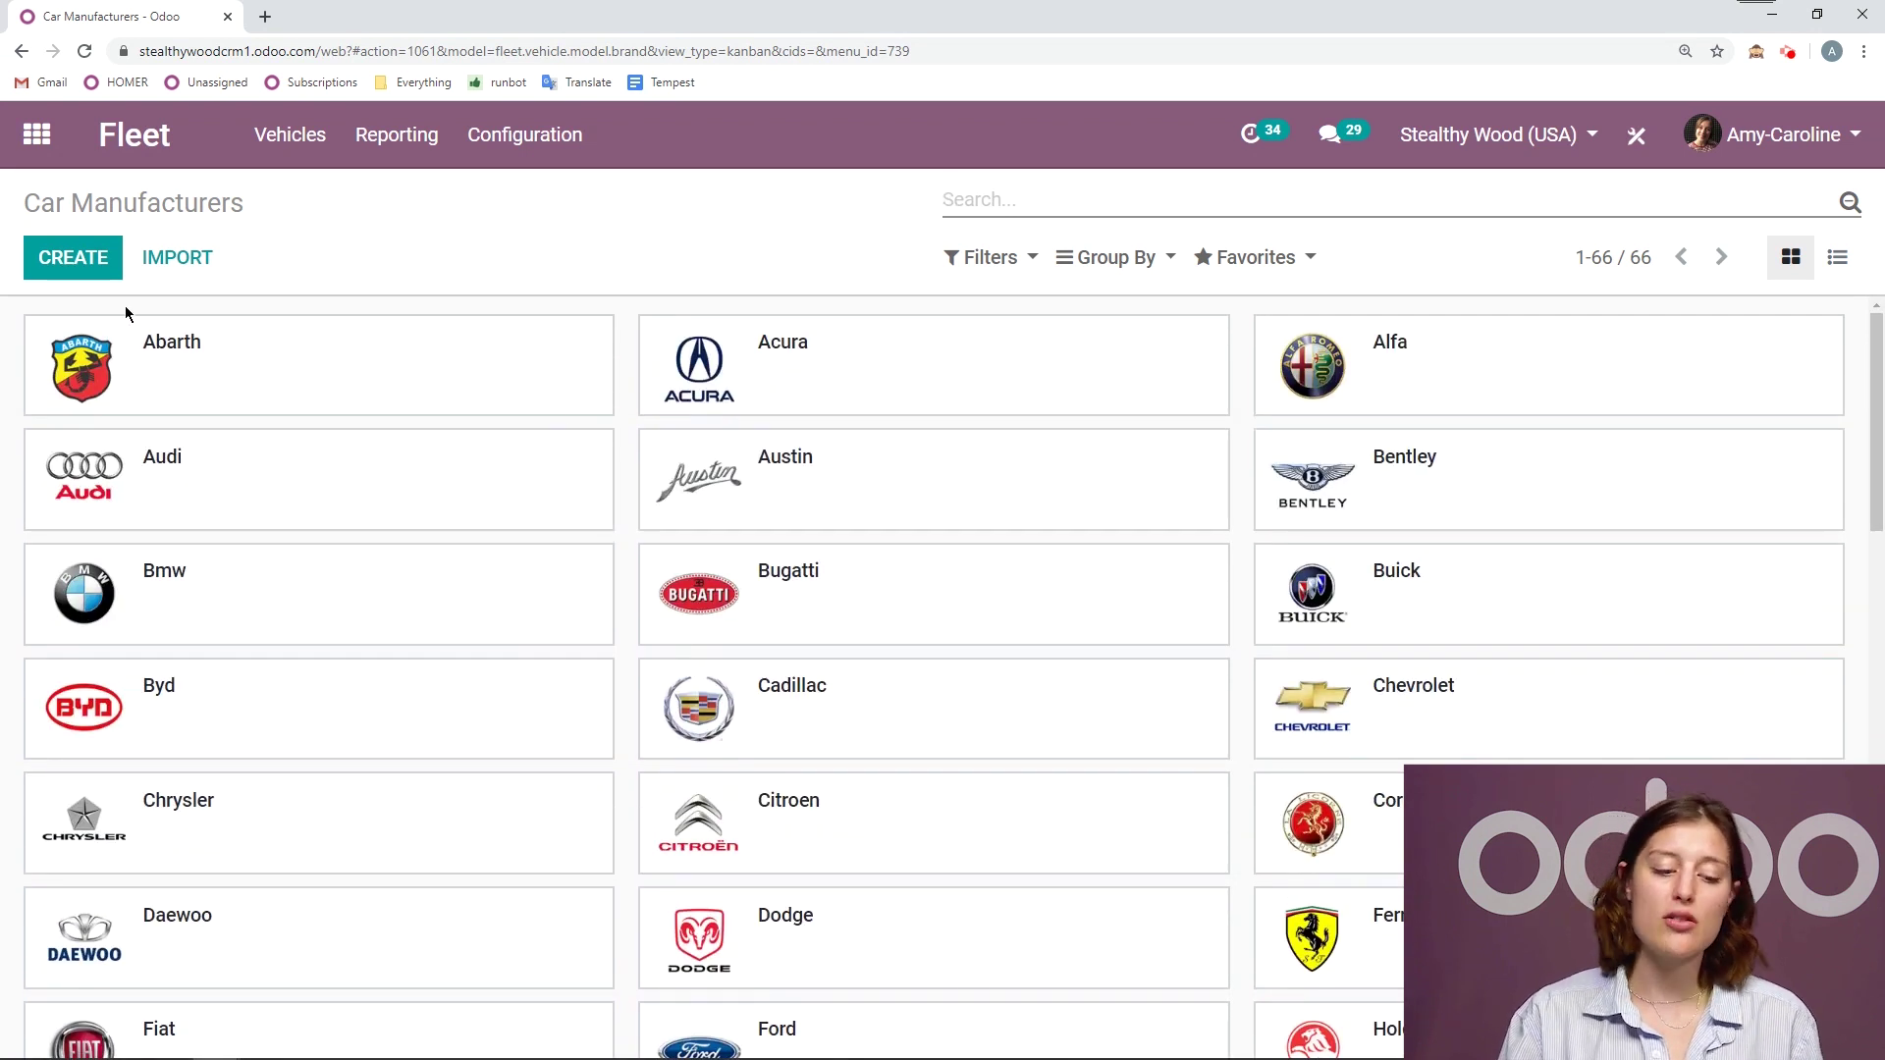
pyautogui.click(60, 253)
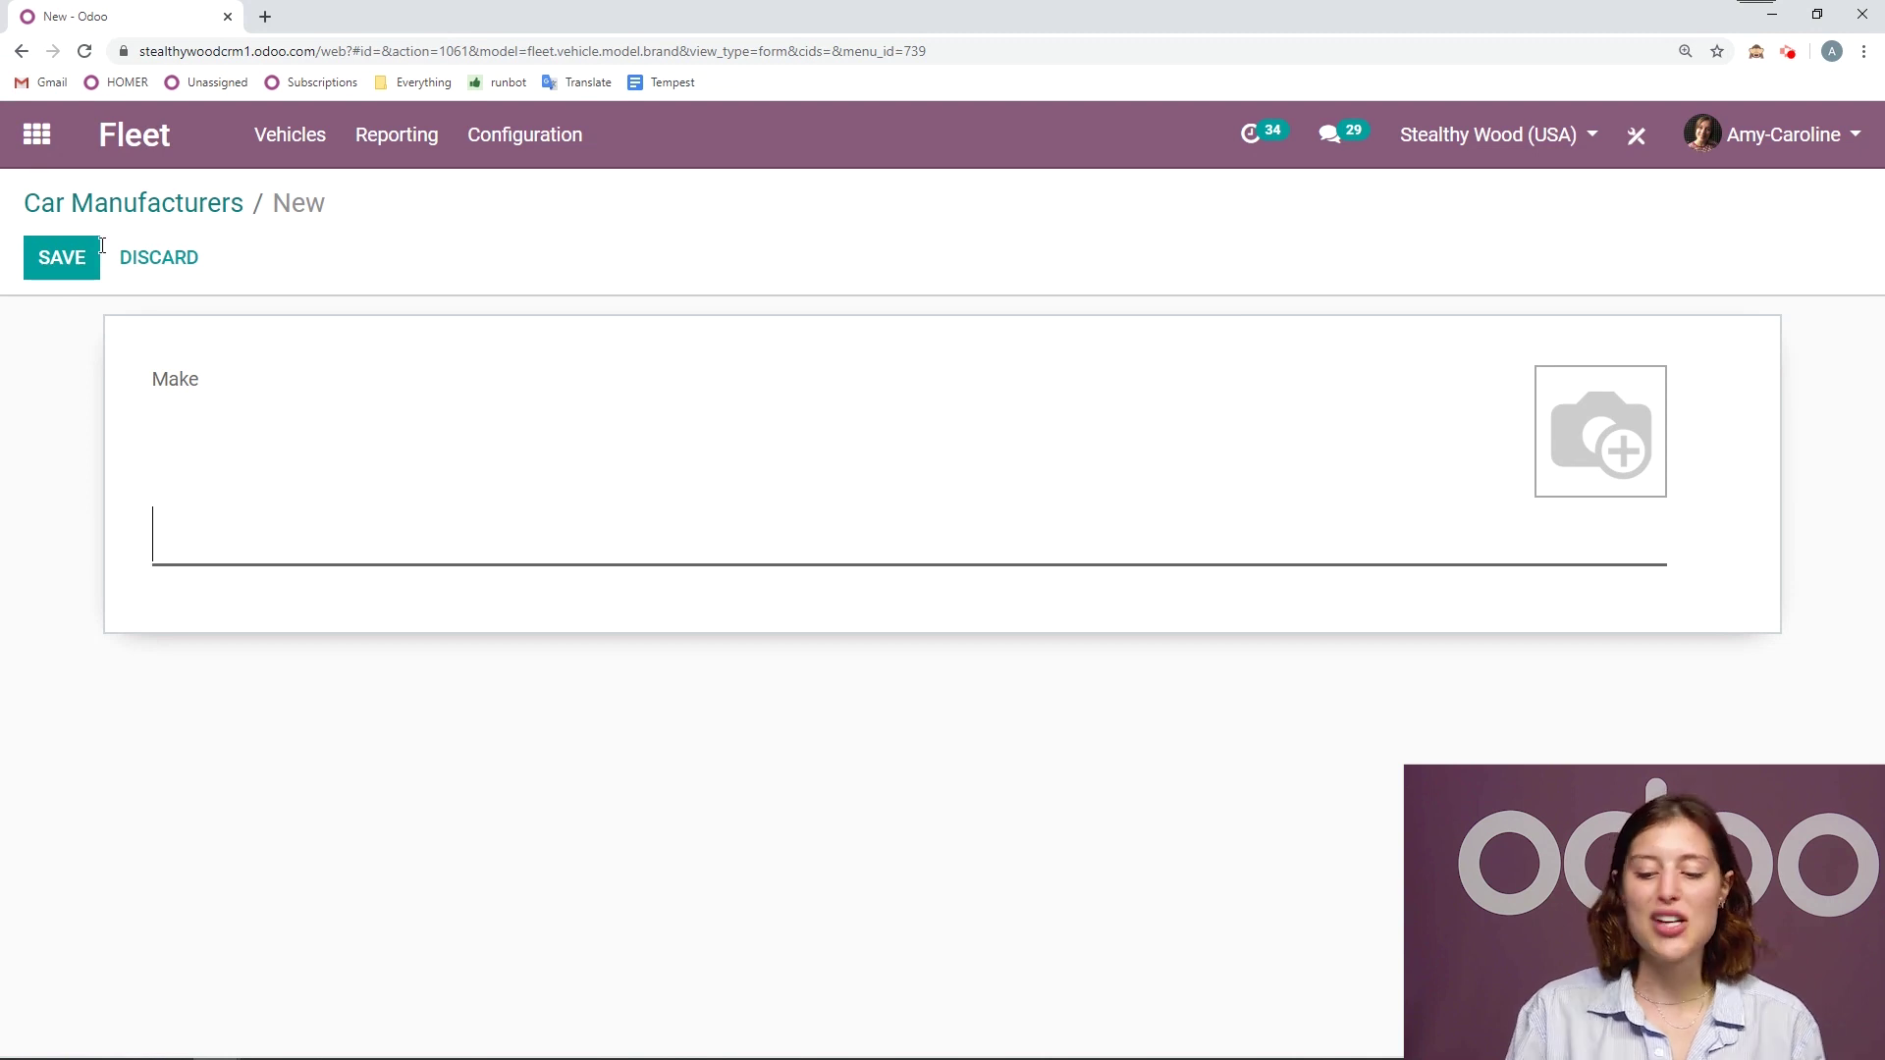
pyautogui.click(193, 283)
# Examine the full list of service types, then start a blank new service type and discard it
pyautogui.click(575, 152)
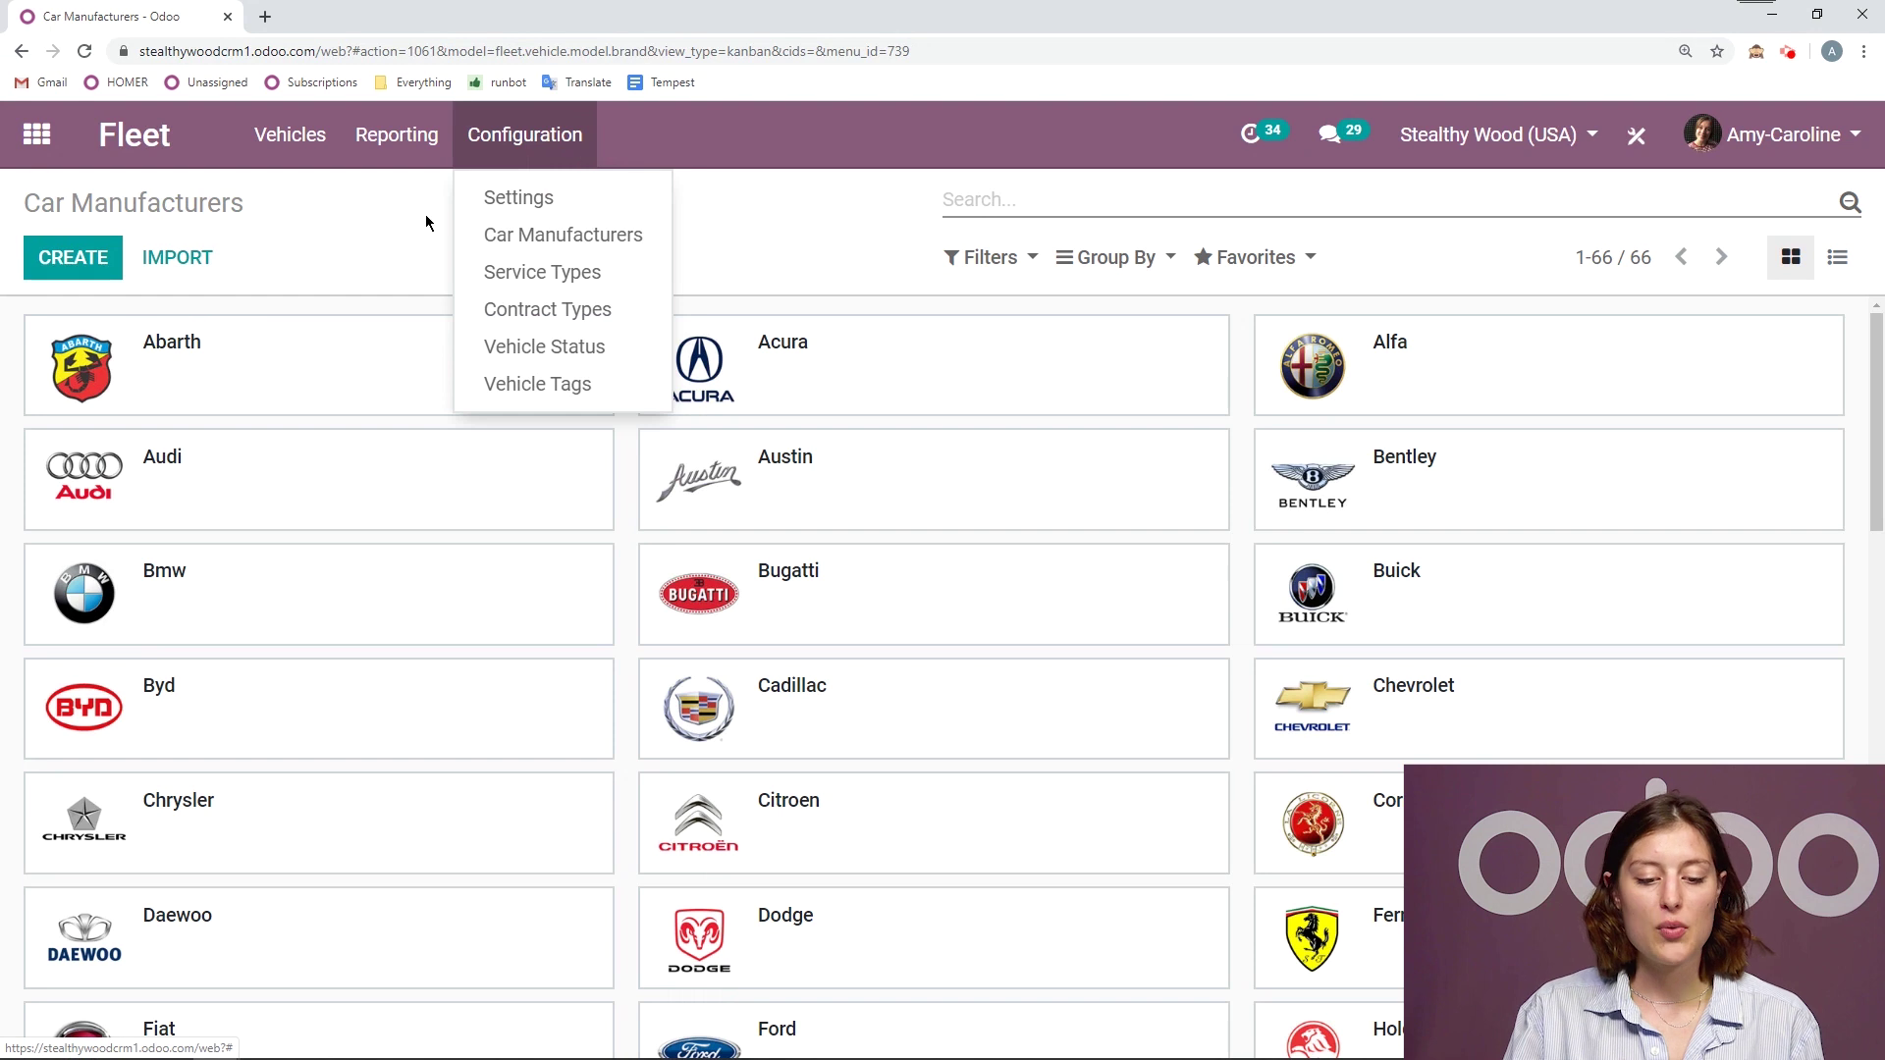
pyautogui.click(546, 274)
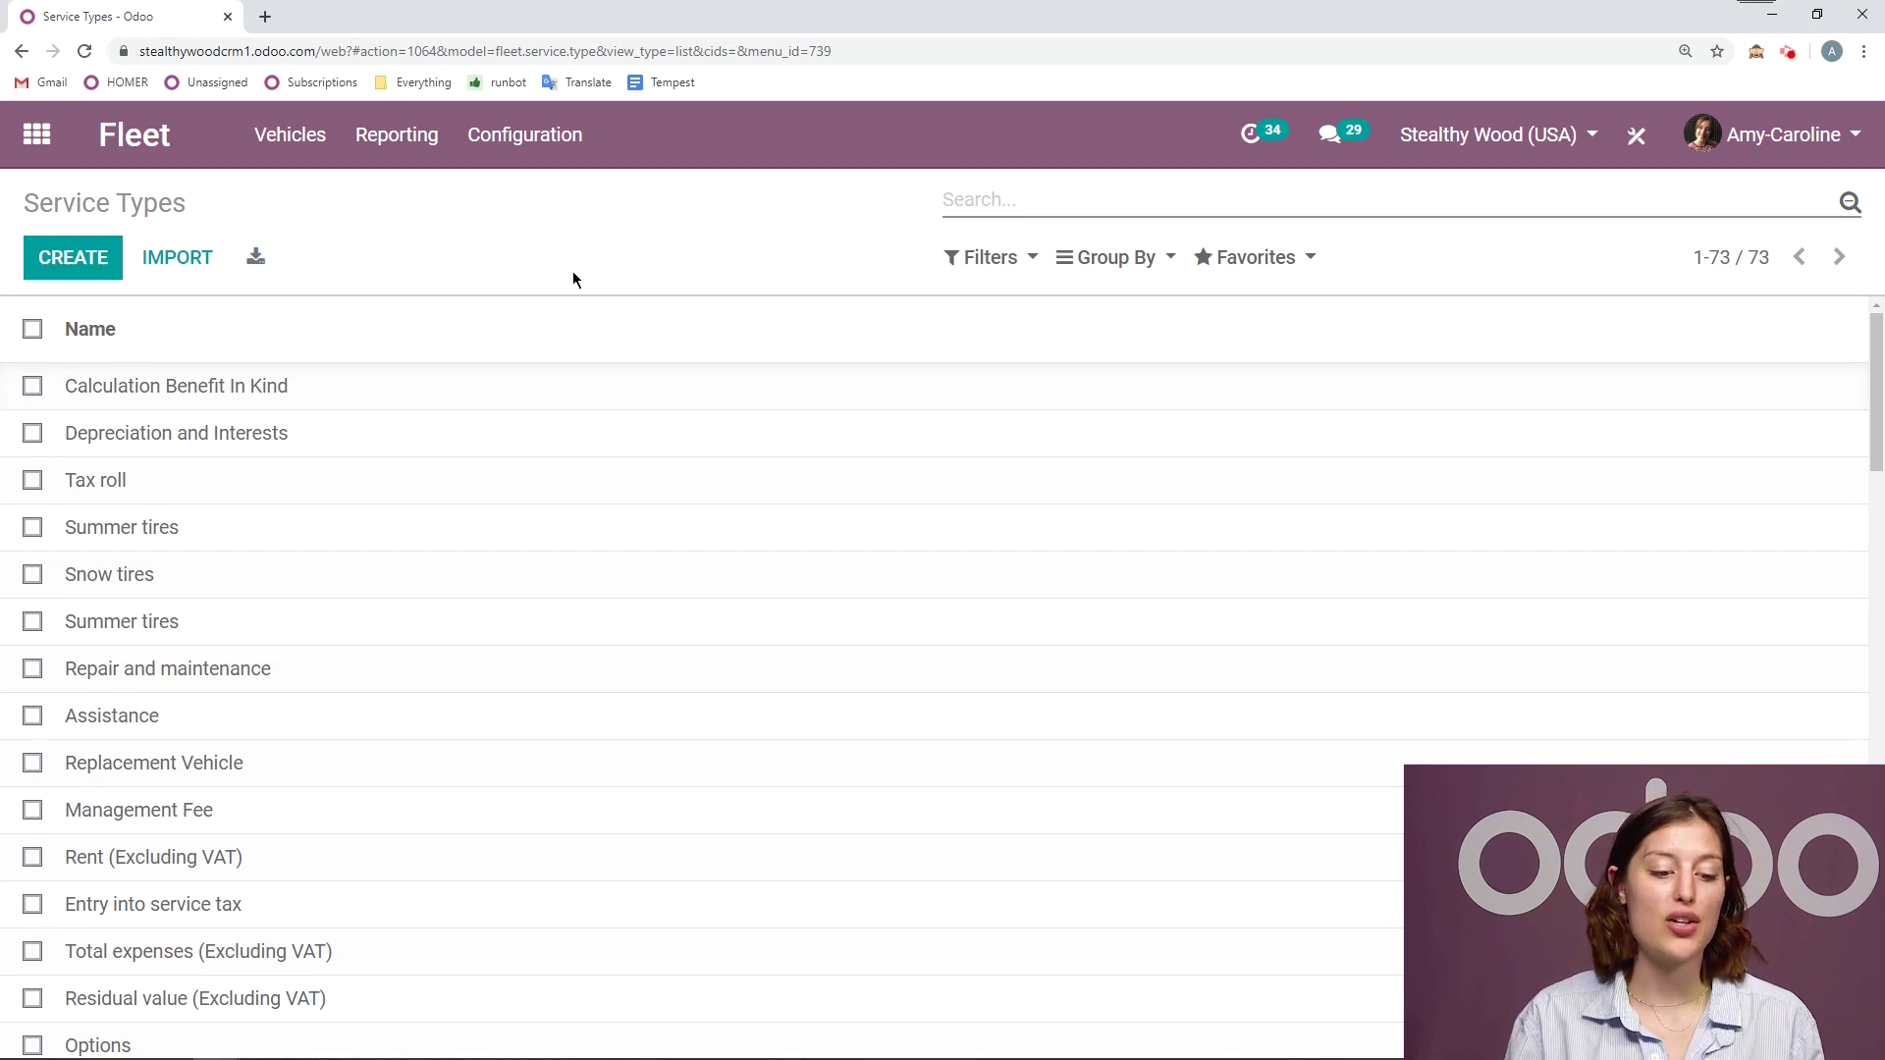
pyautogui.scroll(-7, 757, 551)
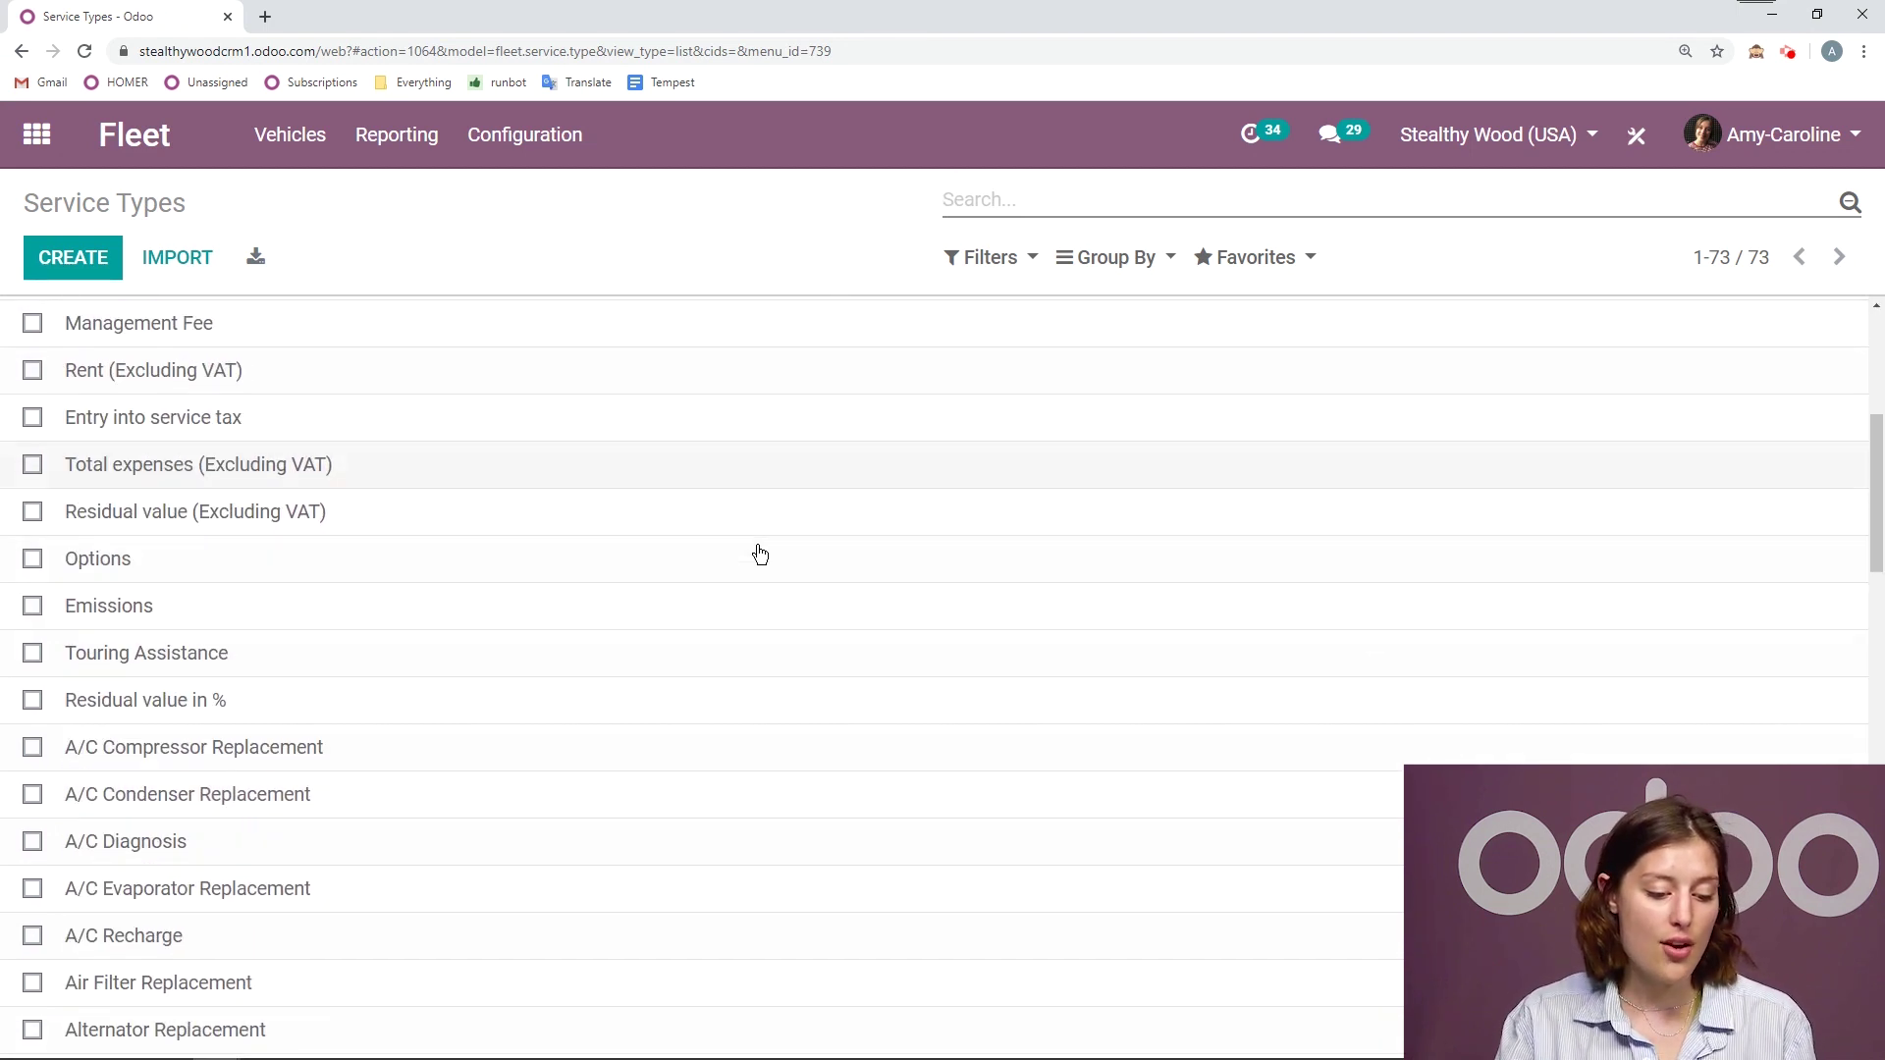
pyautogui.scroll(-3, 759, 552)
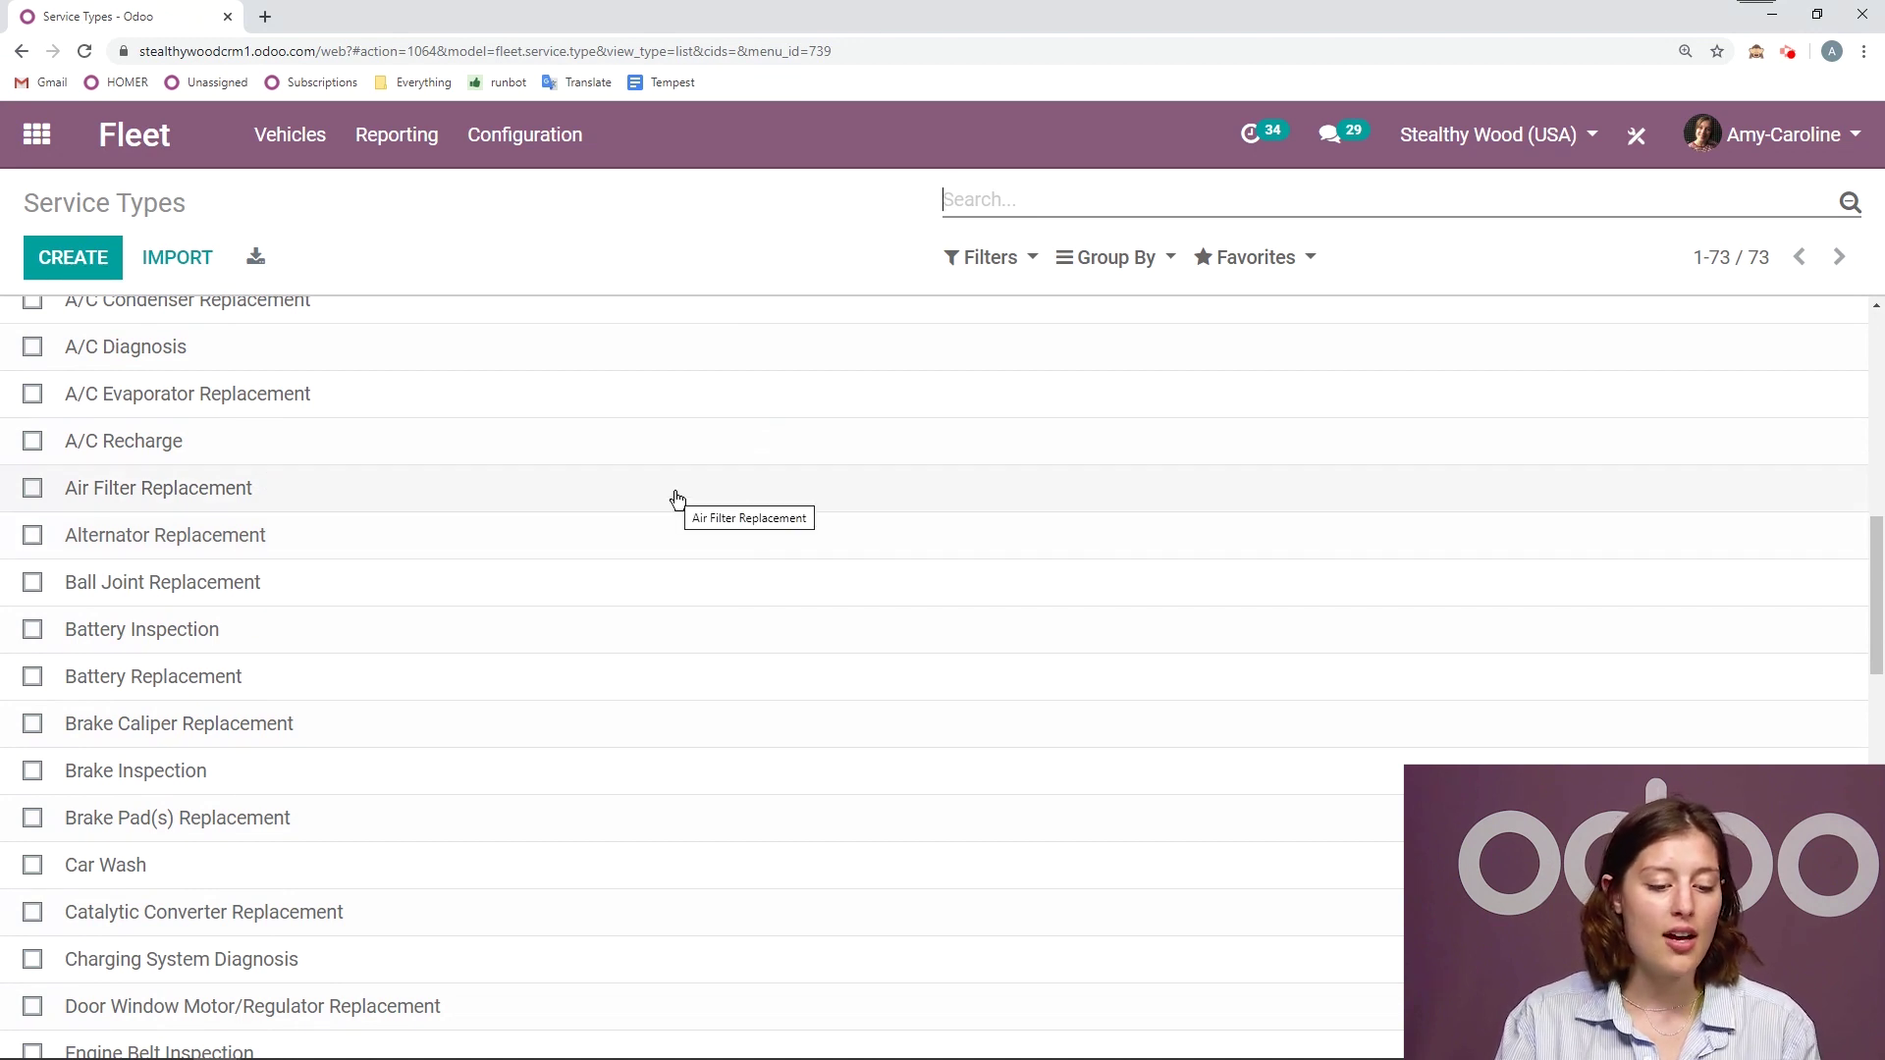
pyautogui.scroll(-4, 628, 506)
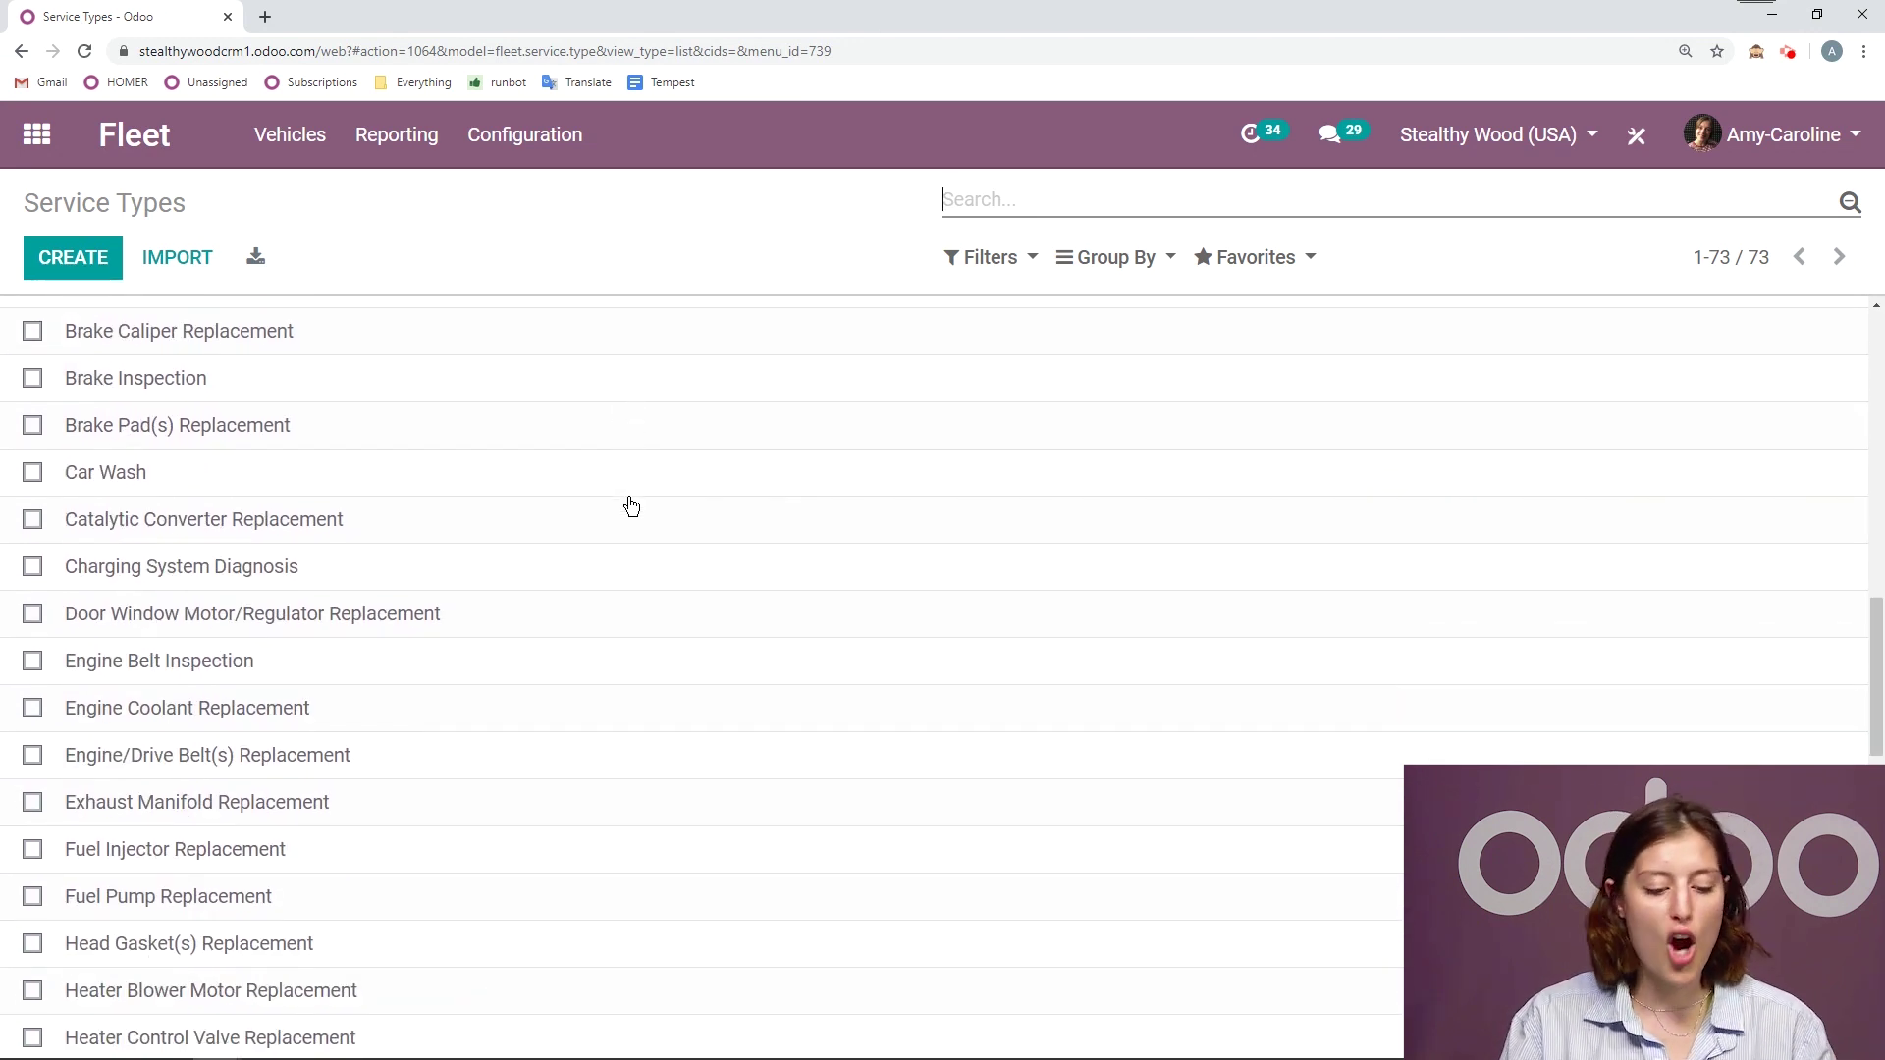
pyautogui.scroll(-6, 631, 506)
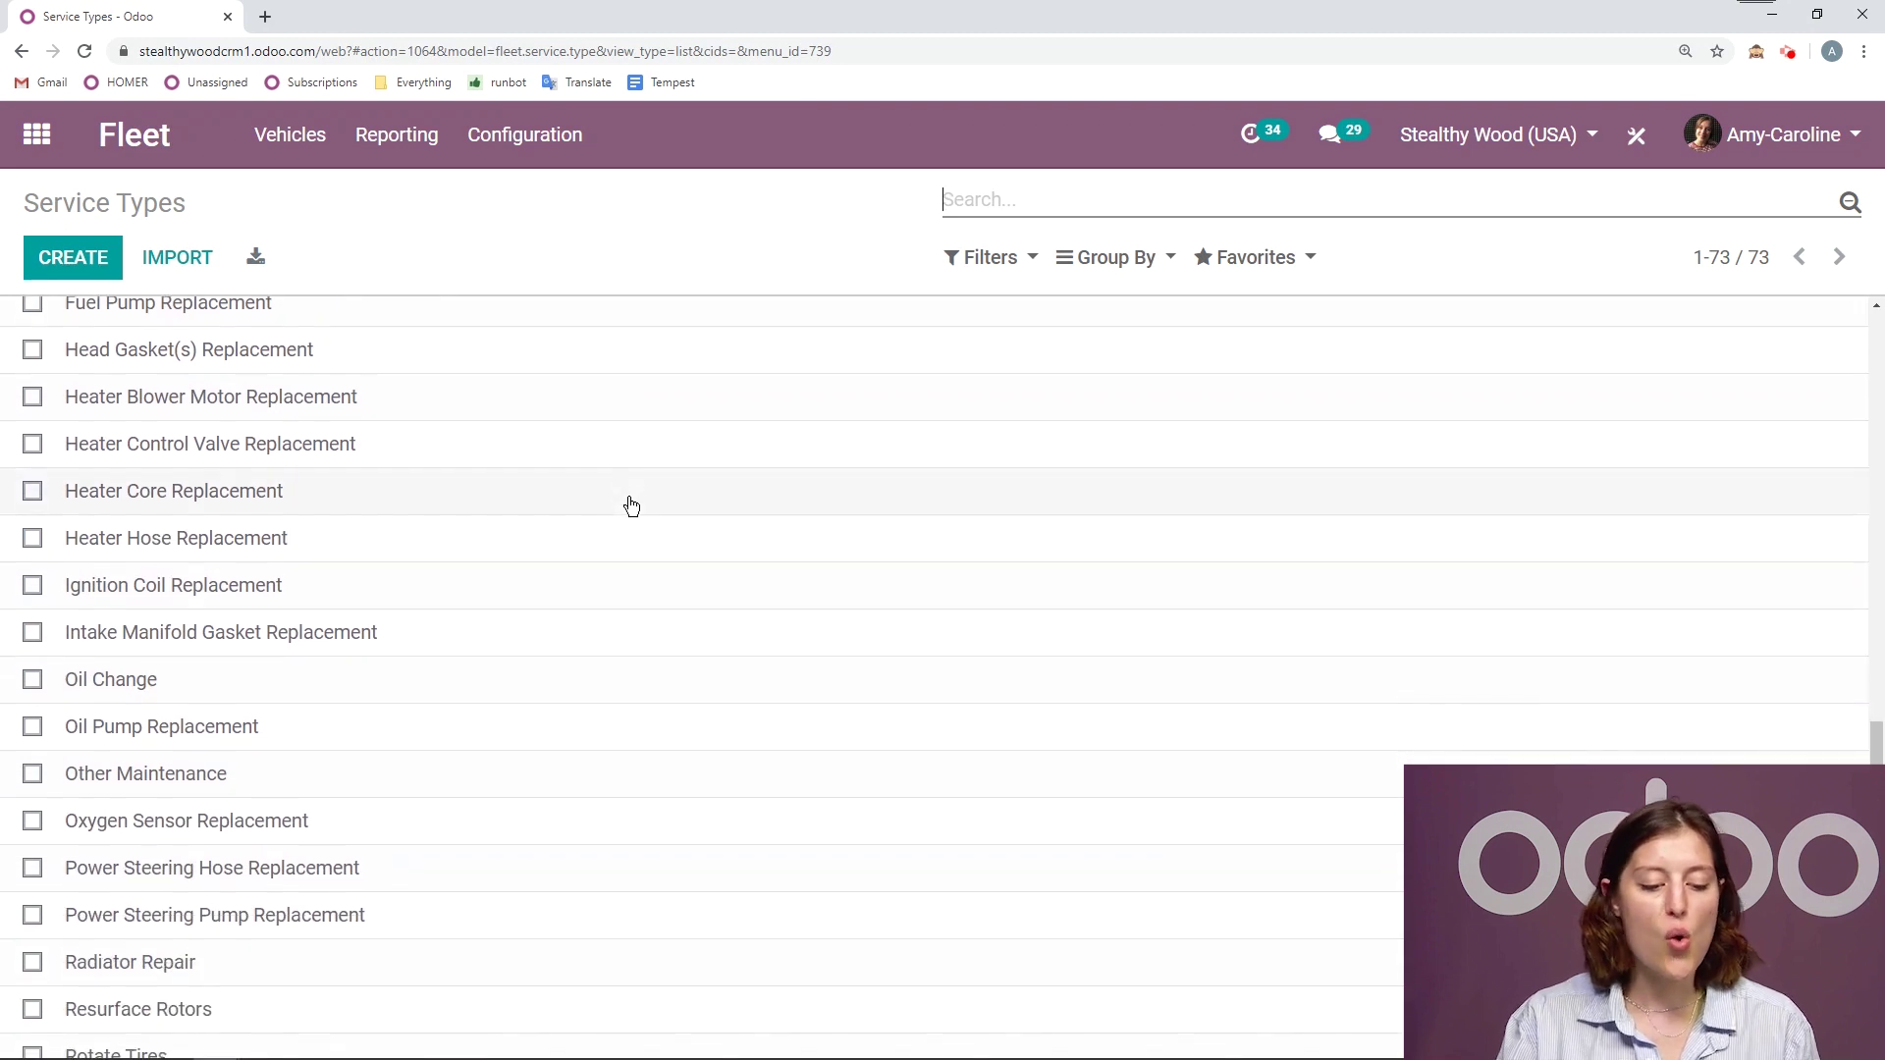
pyautogui.scroll(-1, 631, 505)
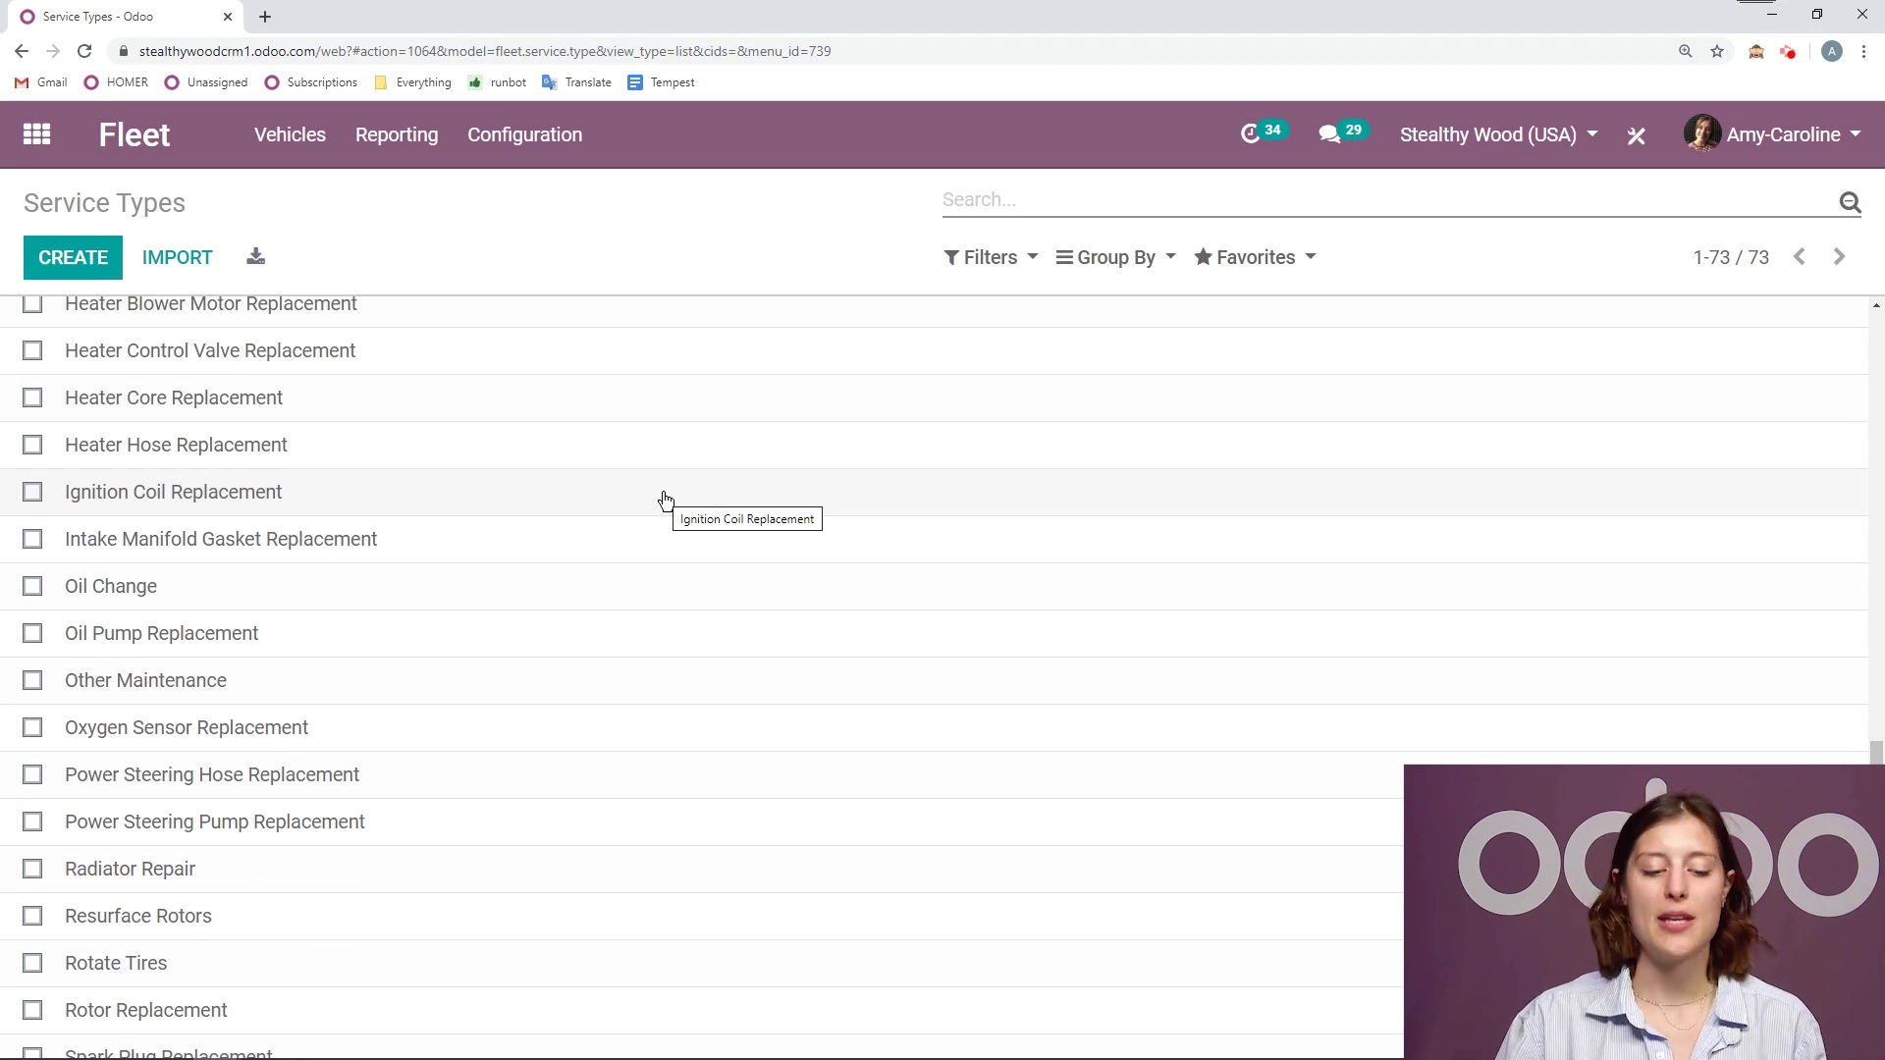
pyautogui.scroll(20, 665, 501)
pyautogui.click(77, 258)
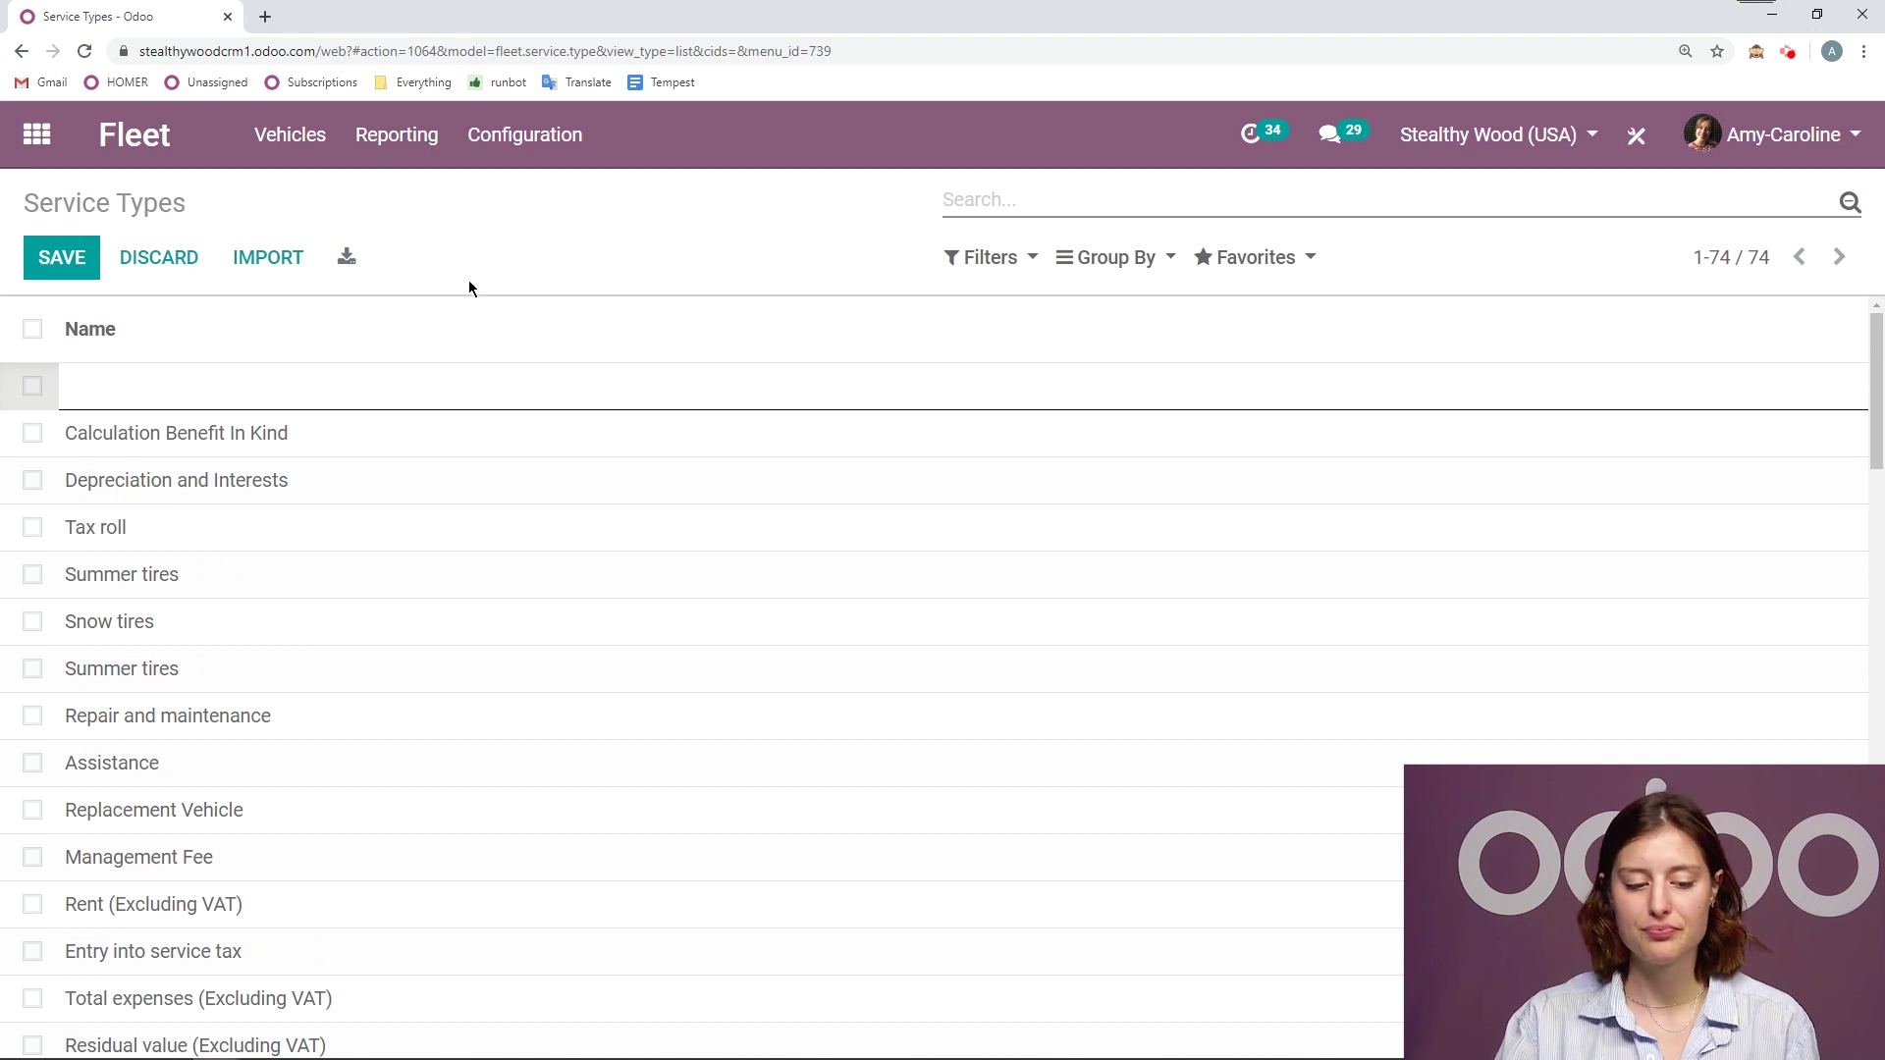
pyautogui.click(157, 259)
# Examine the contract types and the vehicle statuses, starting a blank new status and discarding it
pyautogui.click(568, 143)
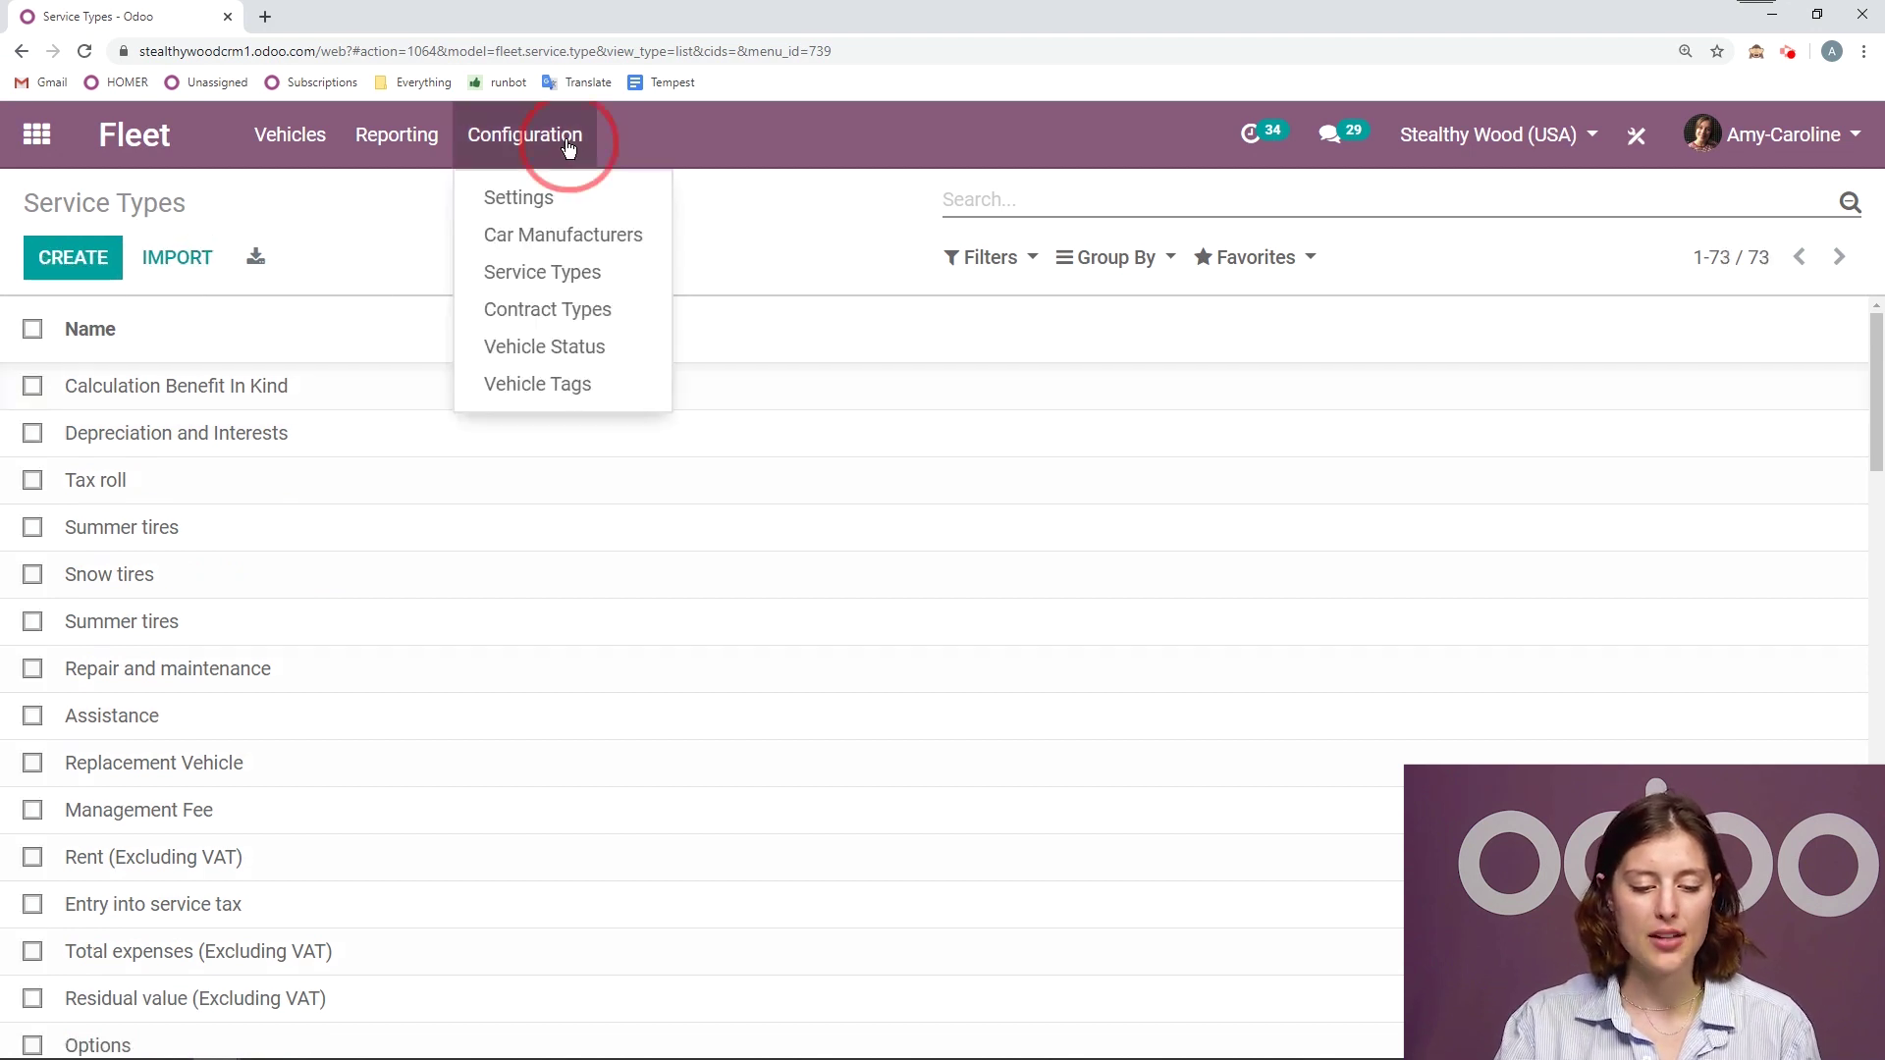
pyautogui.click(547, 310)
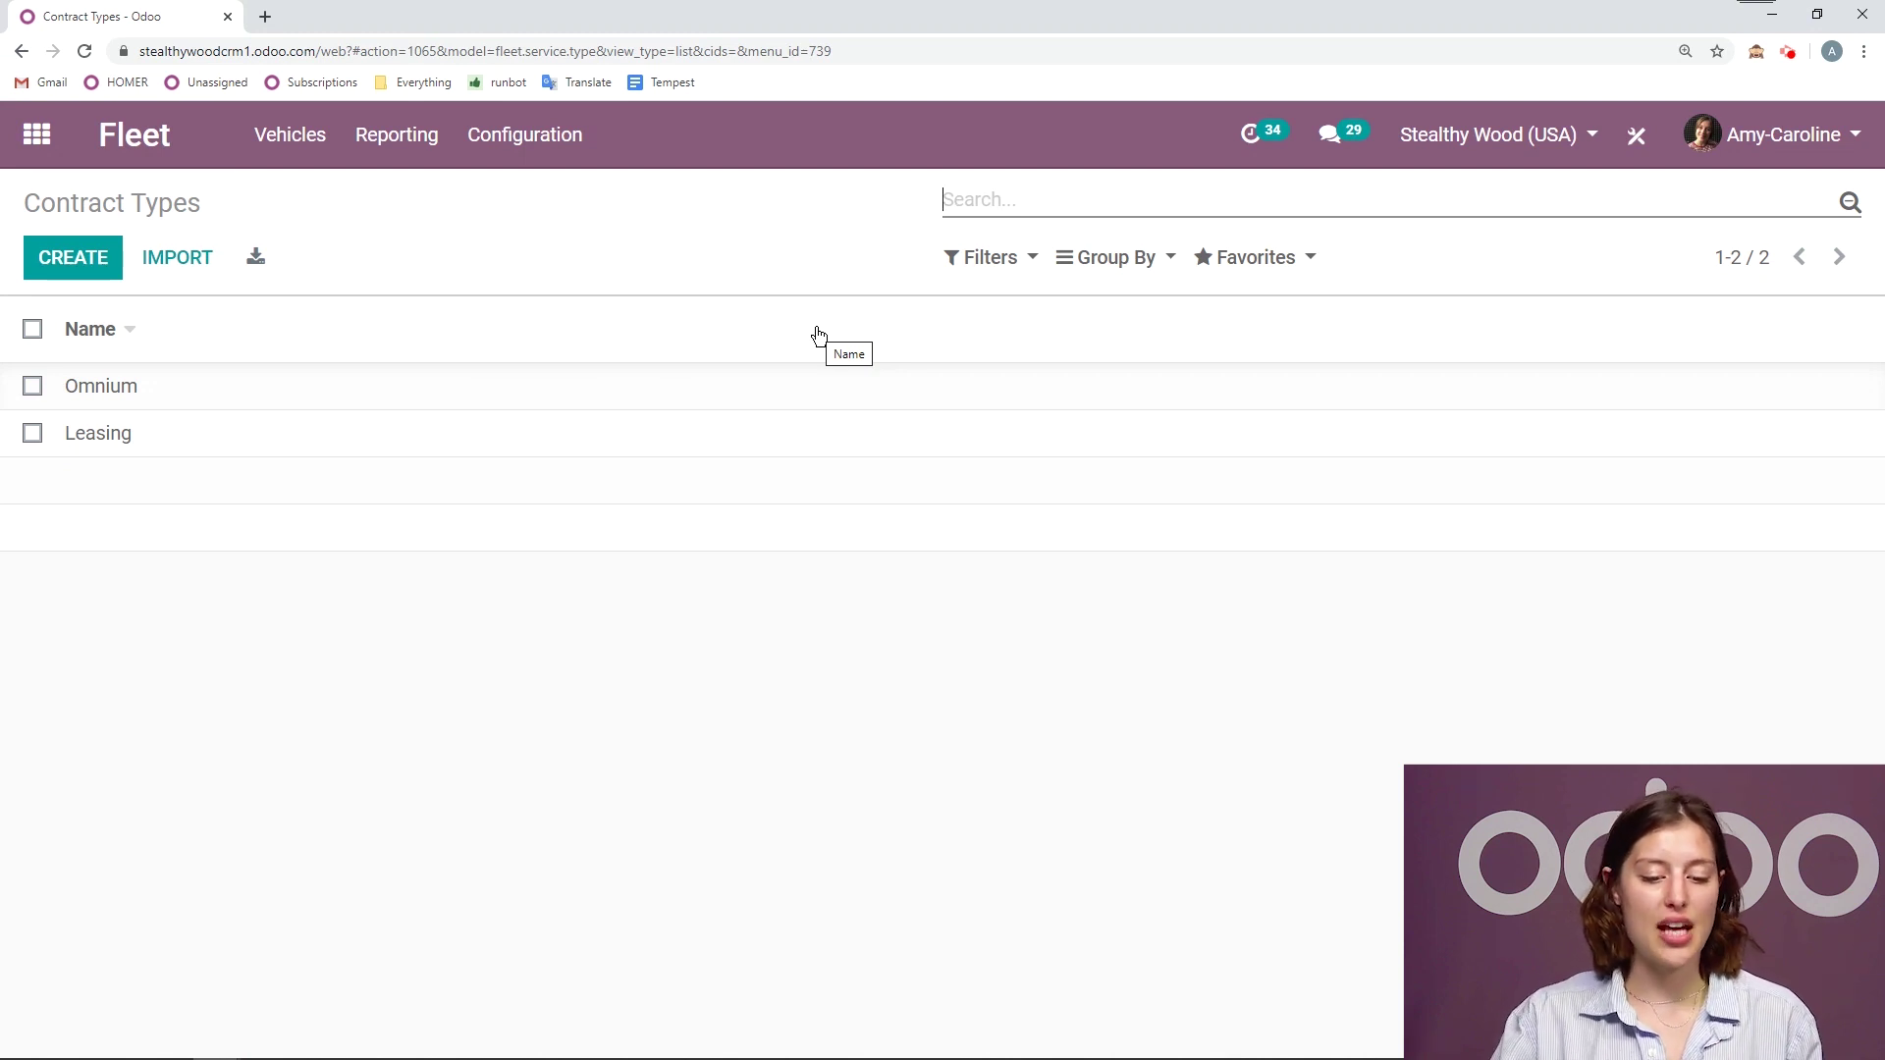
pyautogui.click(591, 155)
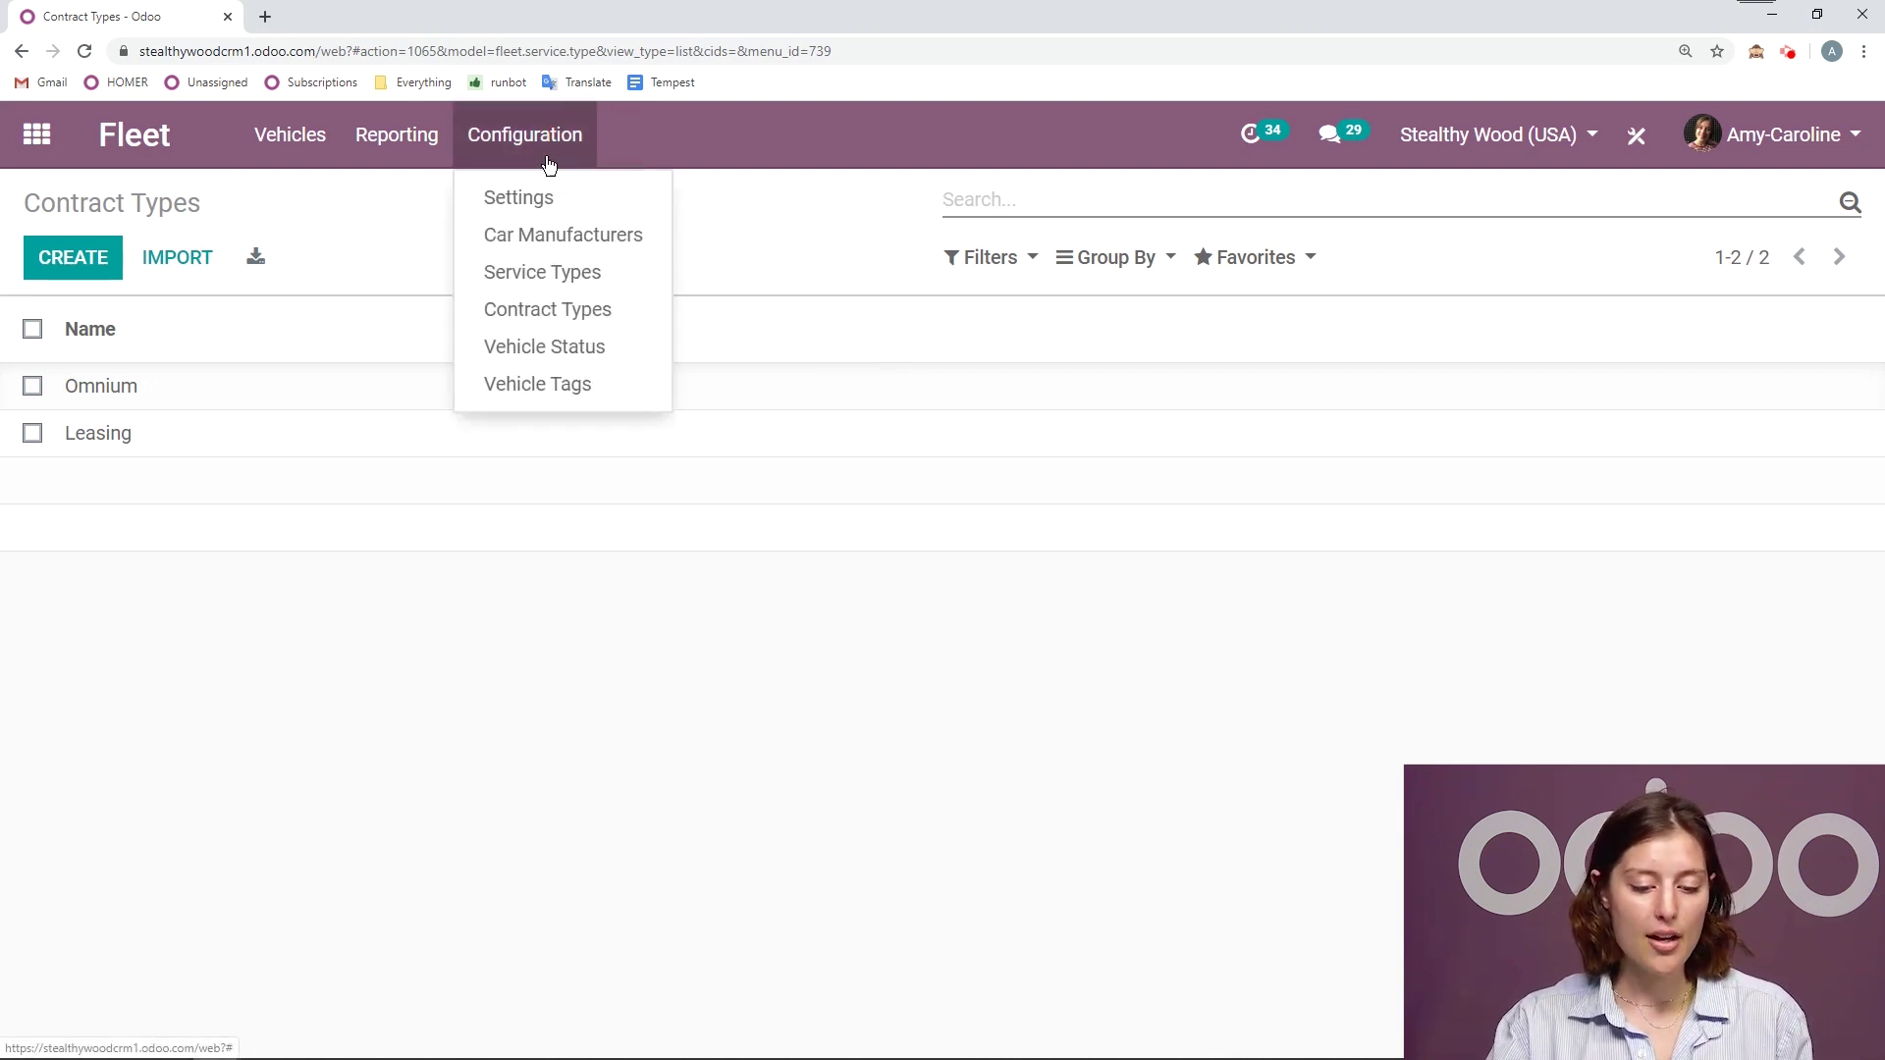
pyautogui.click(562, 348)
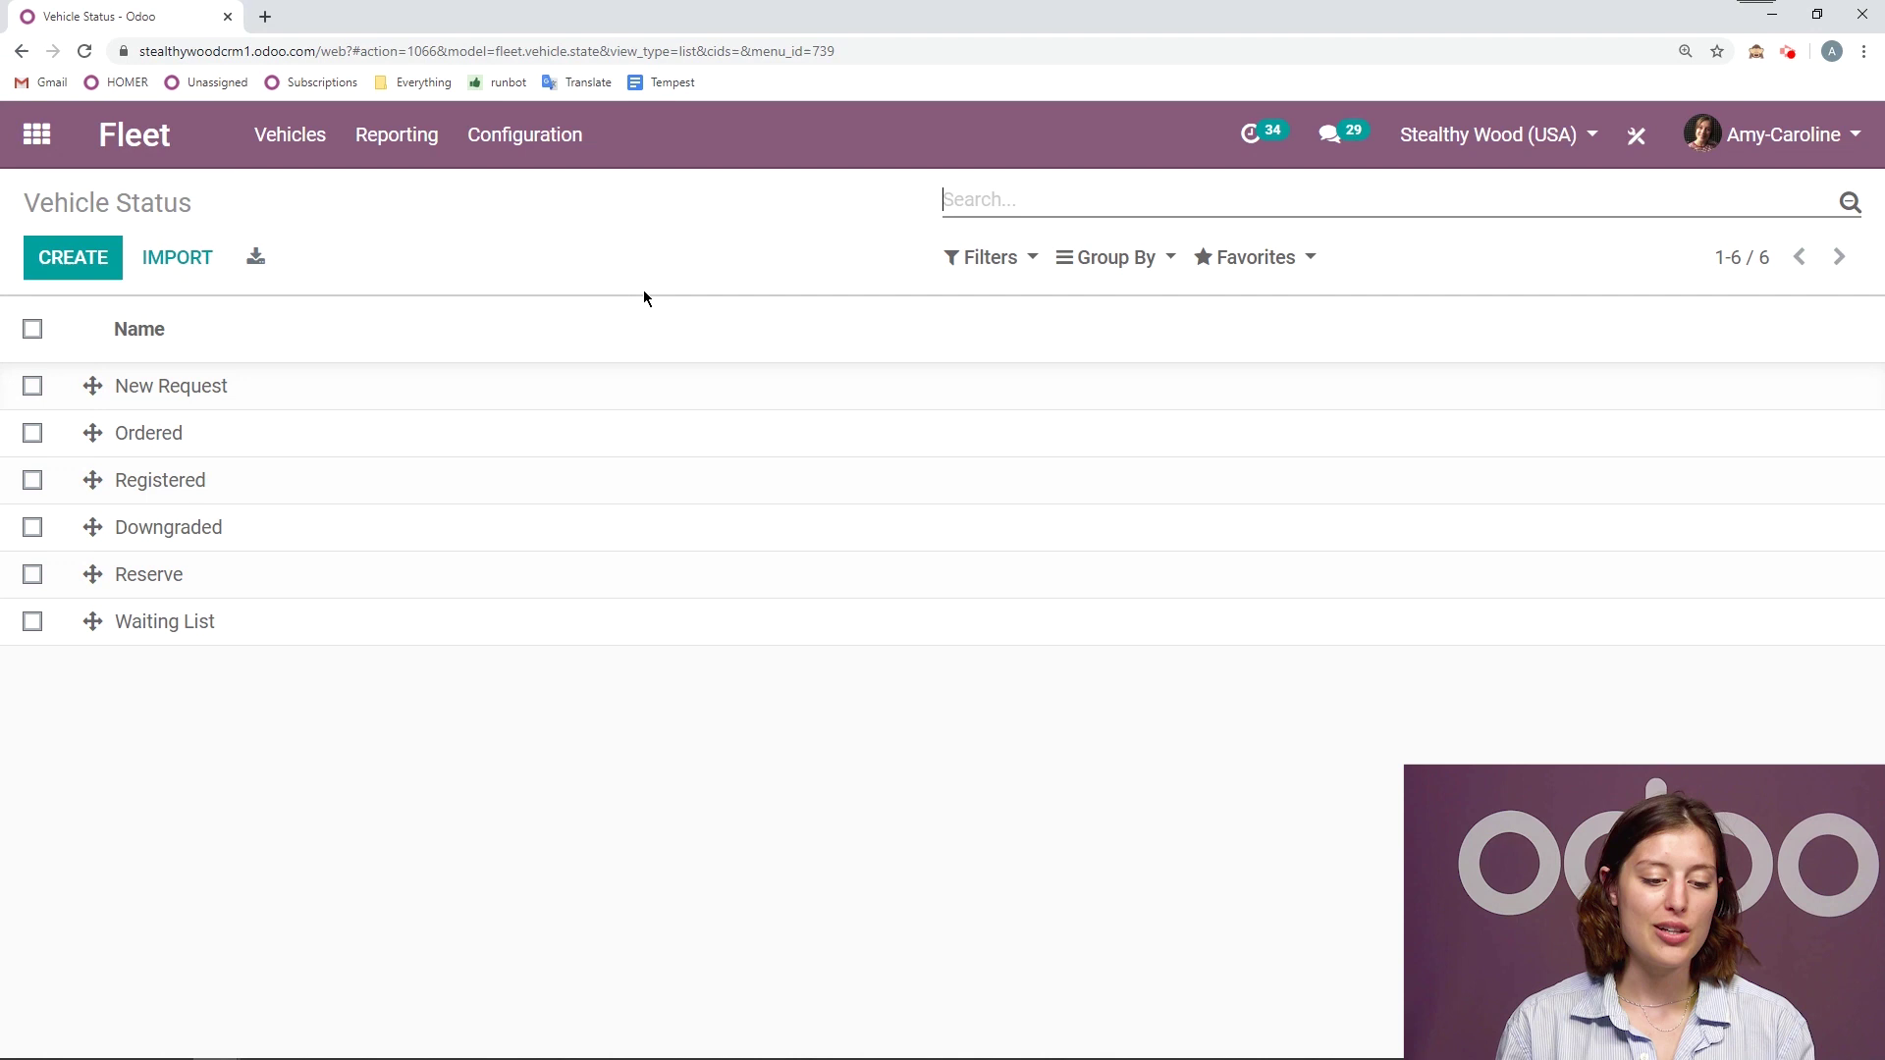
pyautogui.click(80, 260)
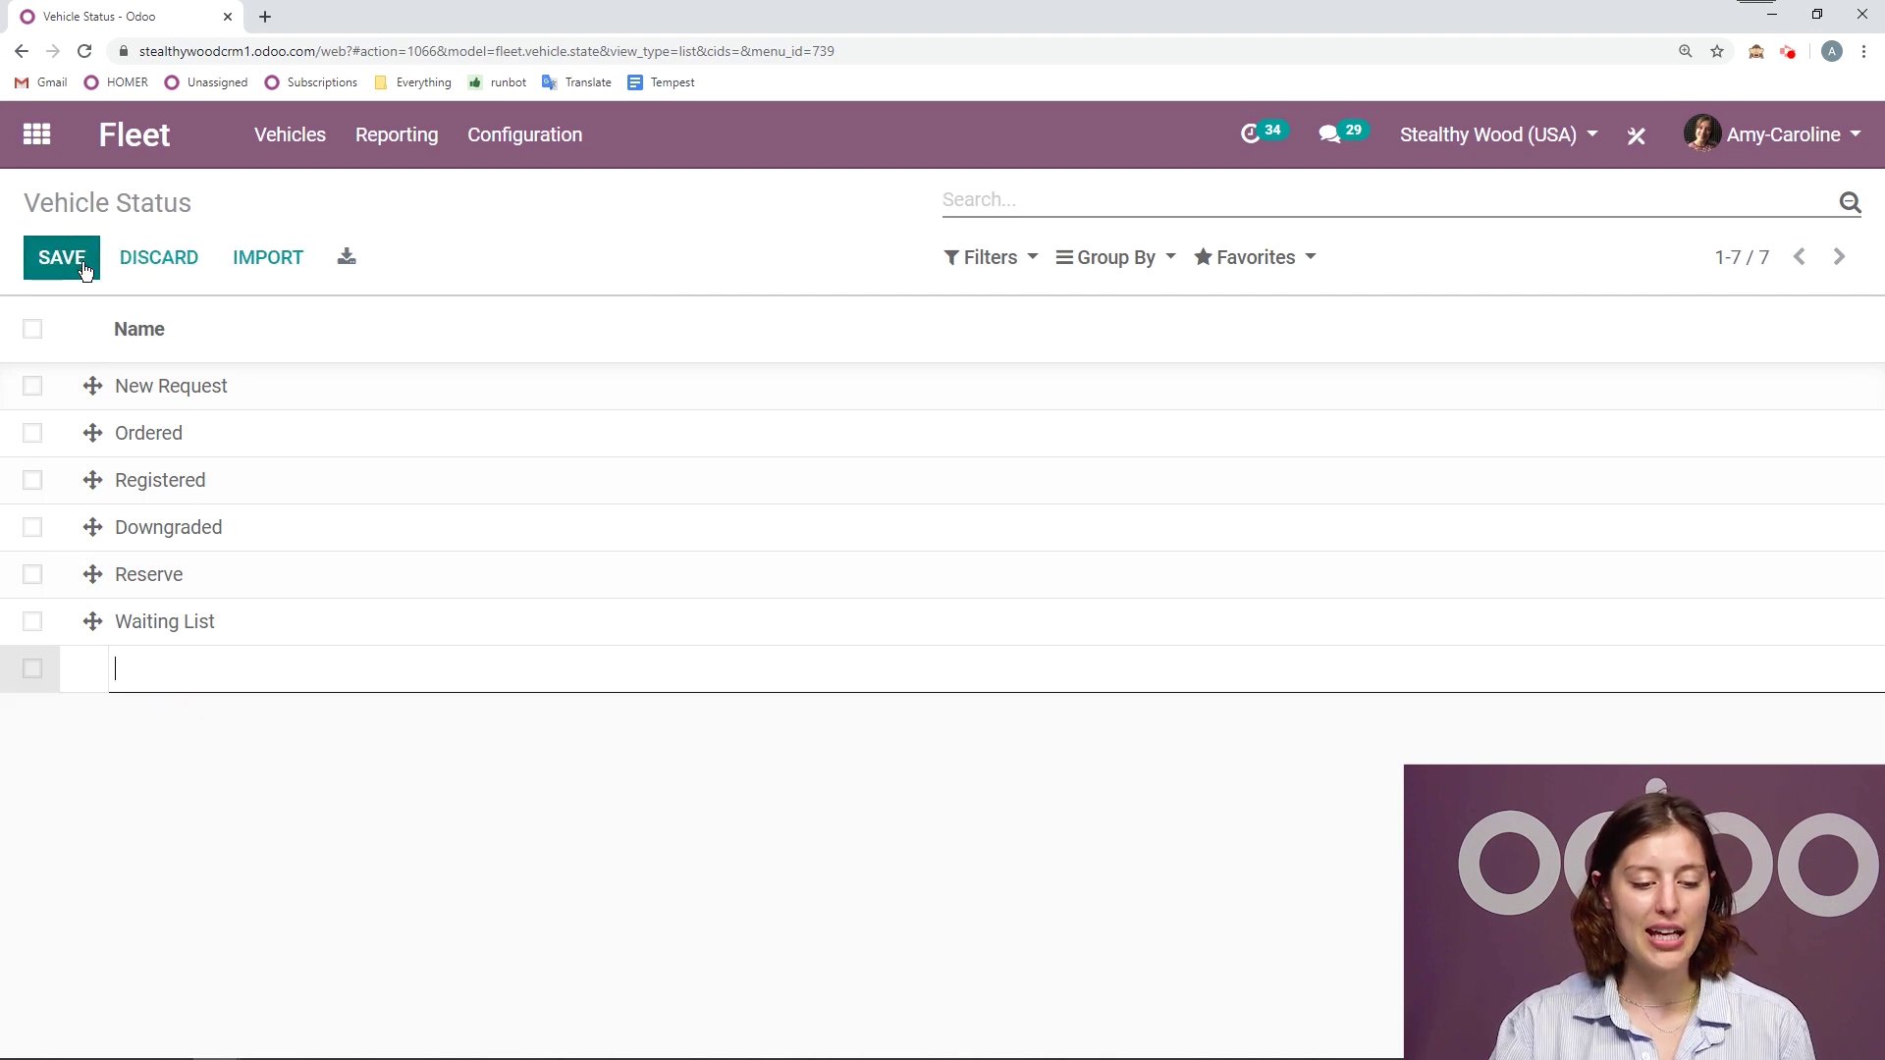
pyautogui.click(175, 261)
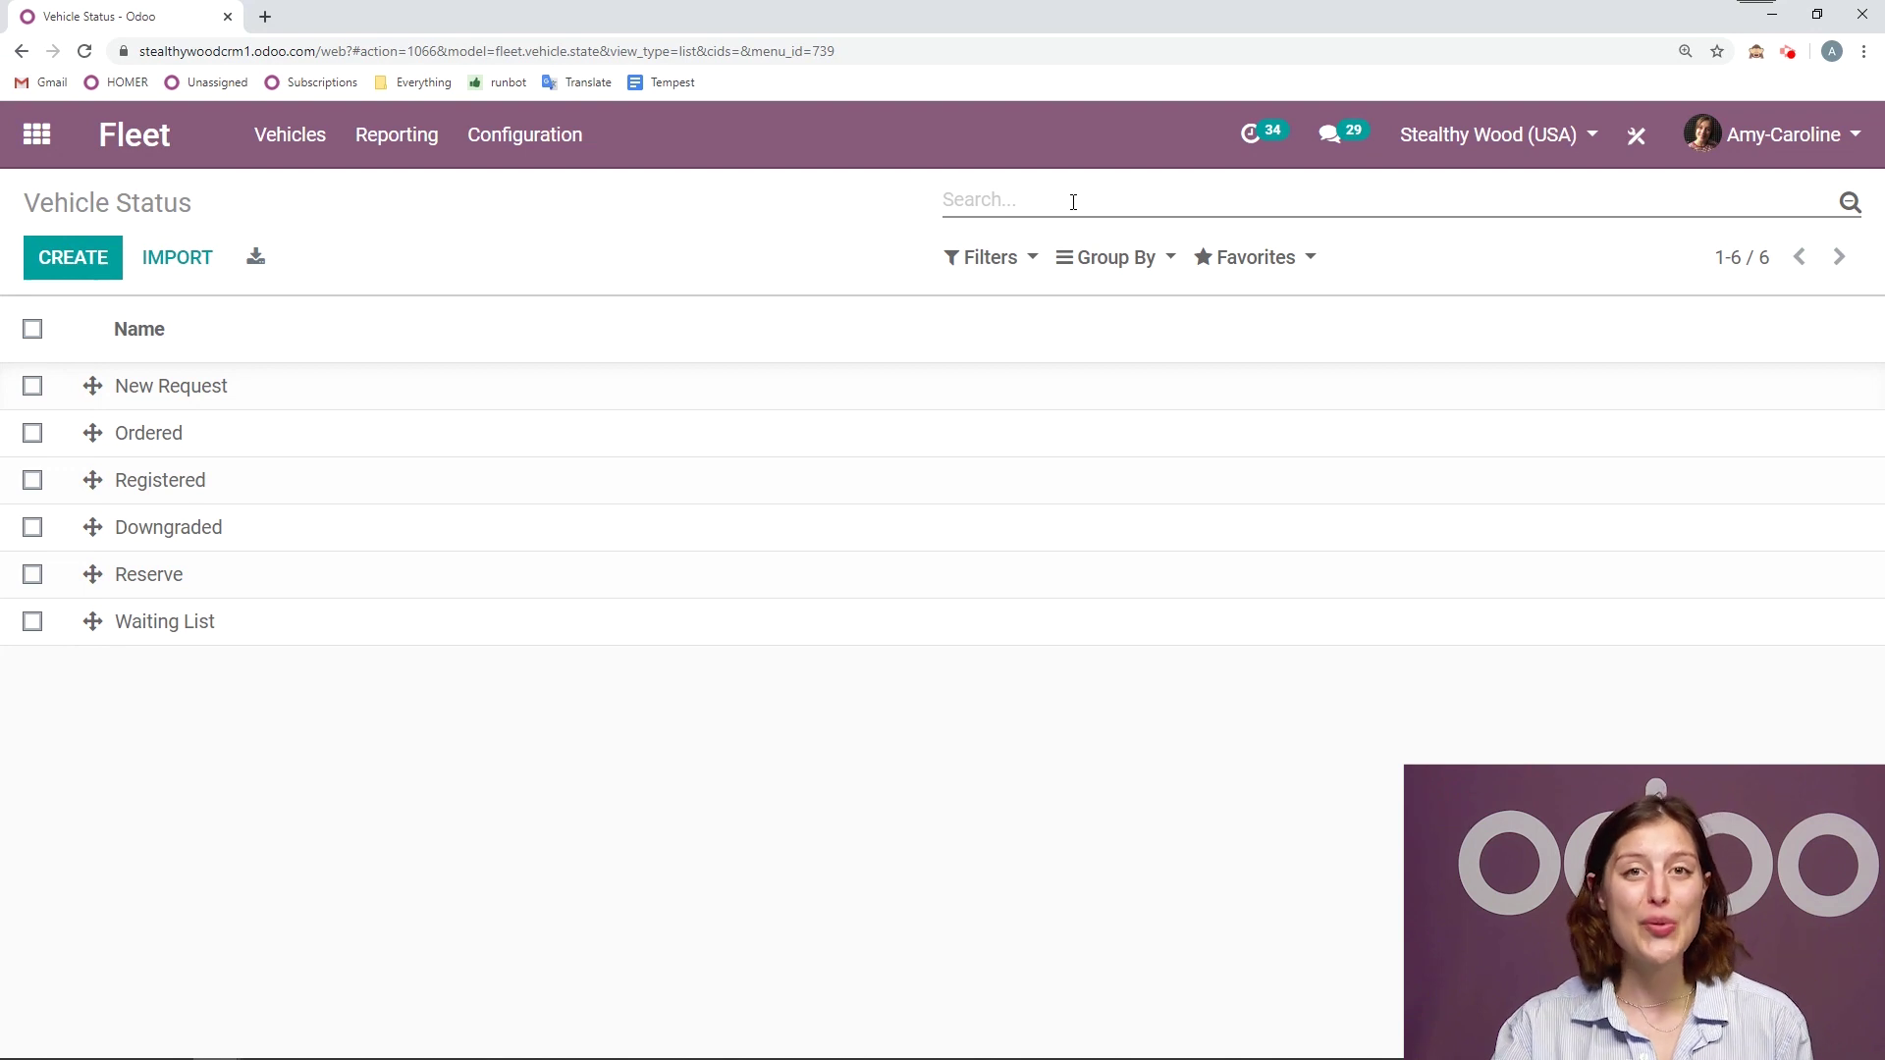
# Examine the list of vehicle tags in the Fleet configuration
pyautogui.click(563, 136)
pyautogui.click(397, 134)
pyautogui.click(525, 135)
pyautogui.click(526, 385)
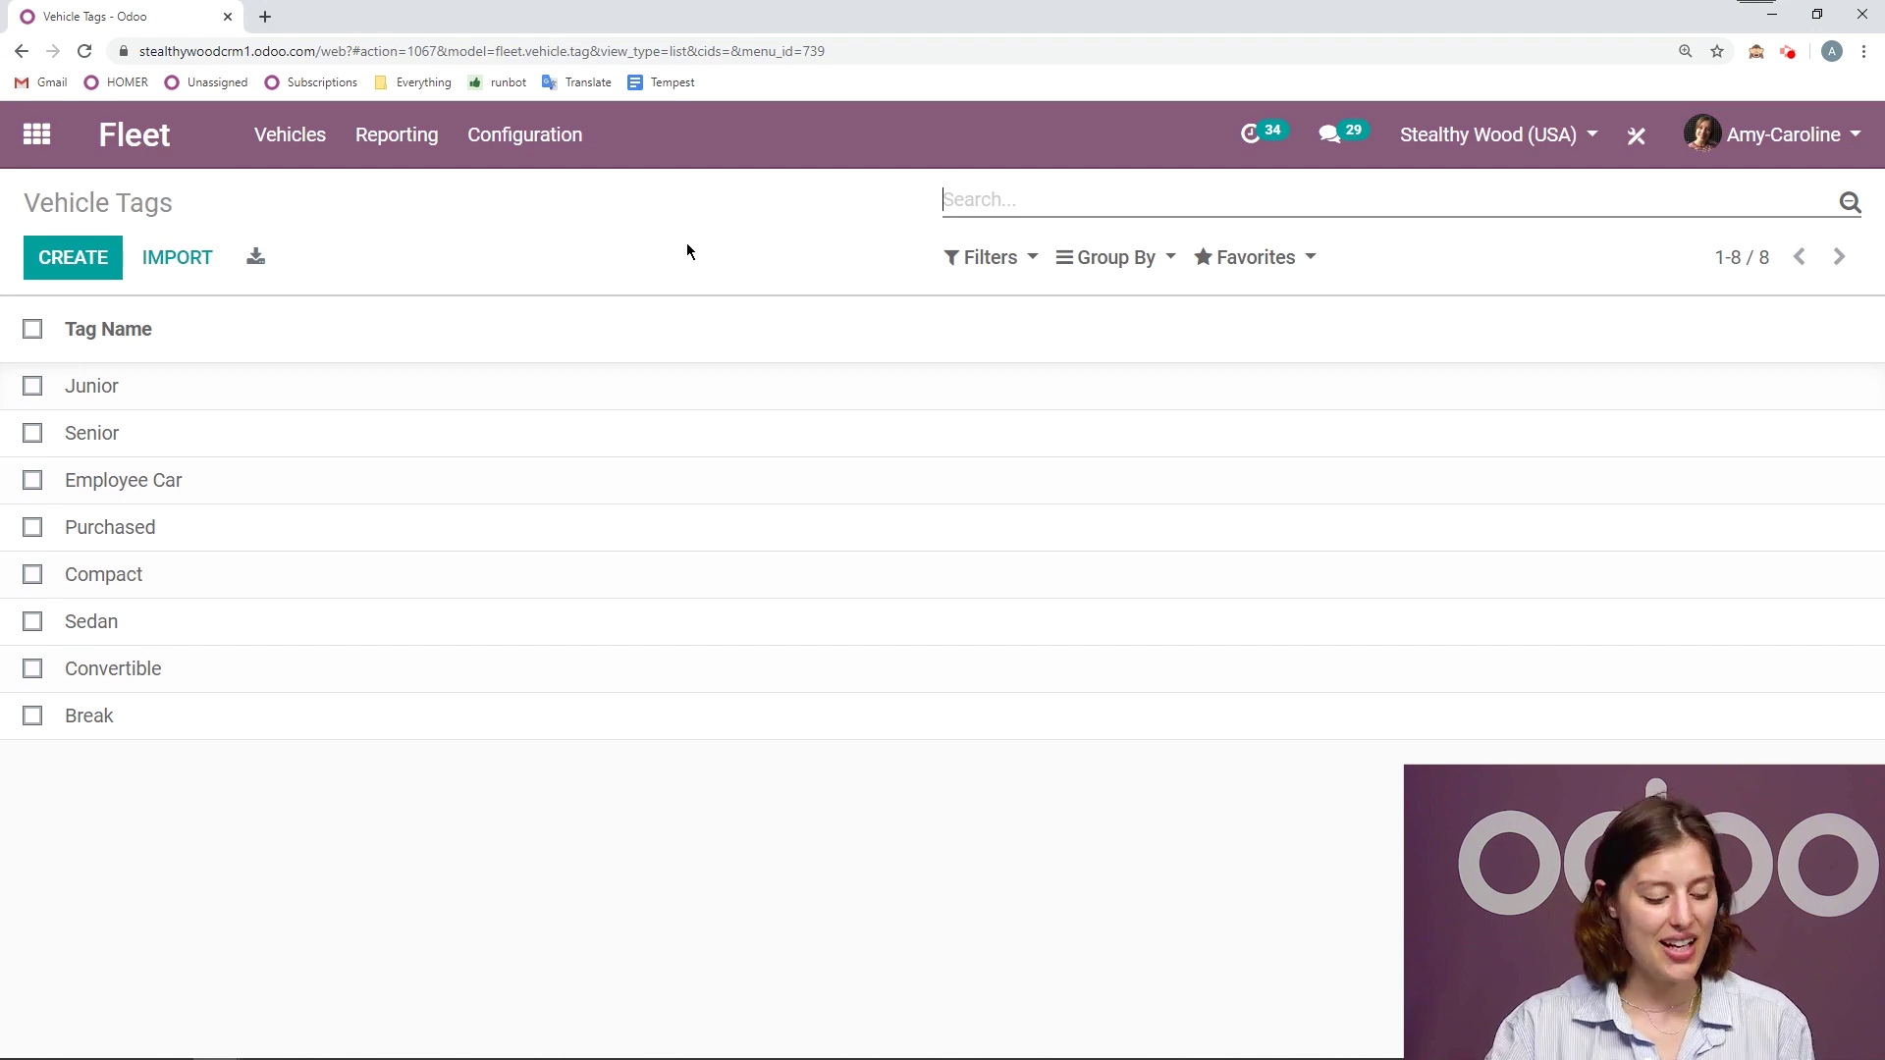
# View the Fleet Management settings for the End Date Contract Alert and New Car Request
pyautogui.click(557, 145)
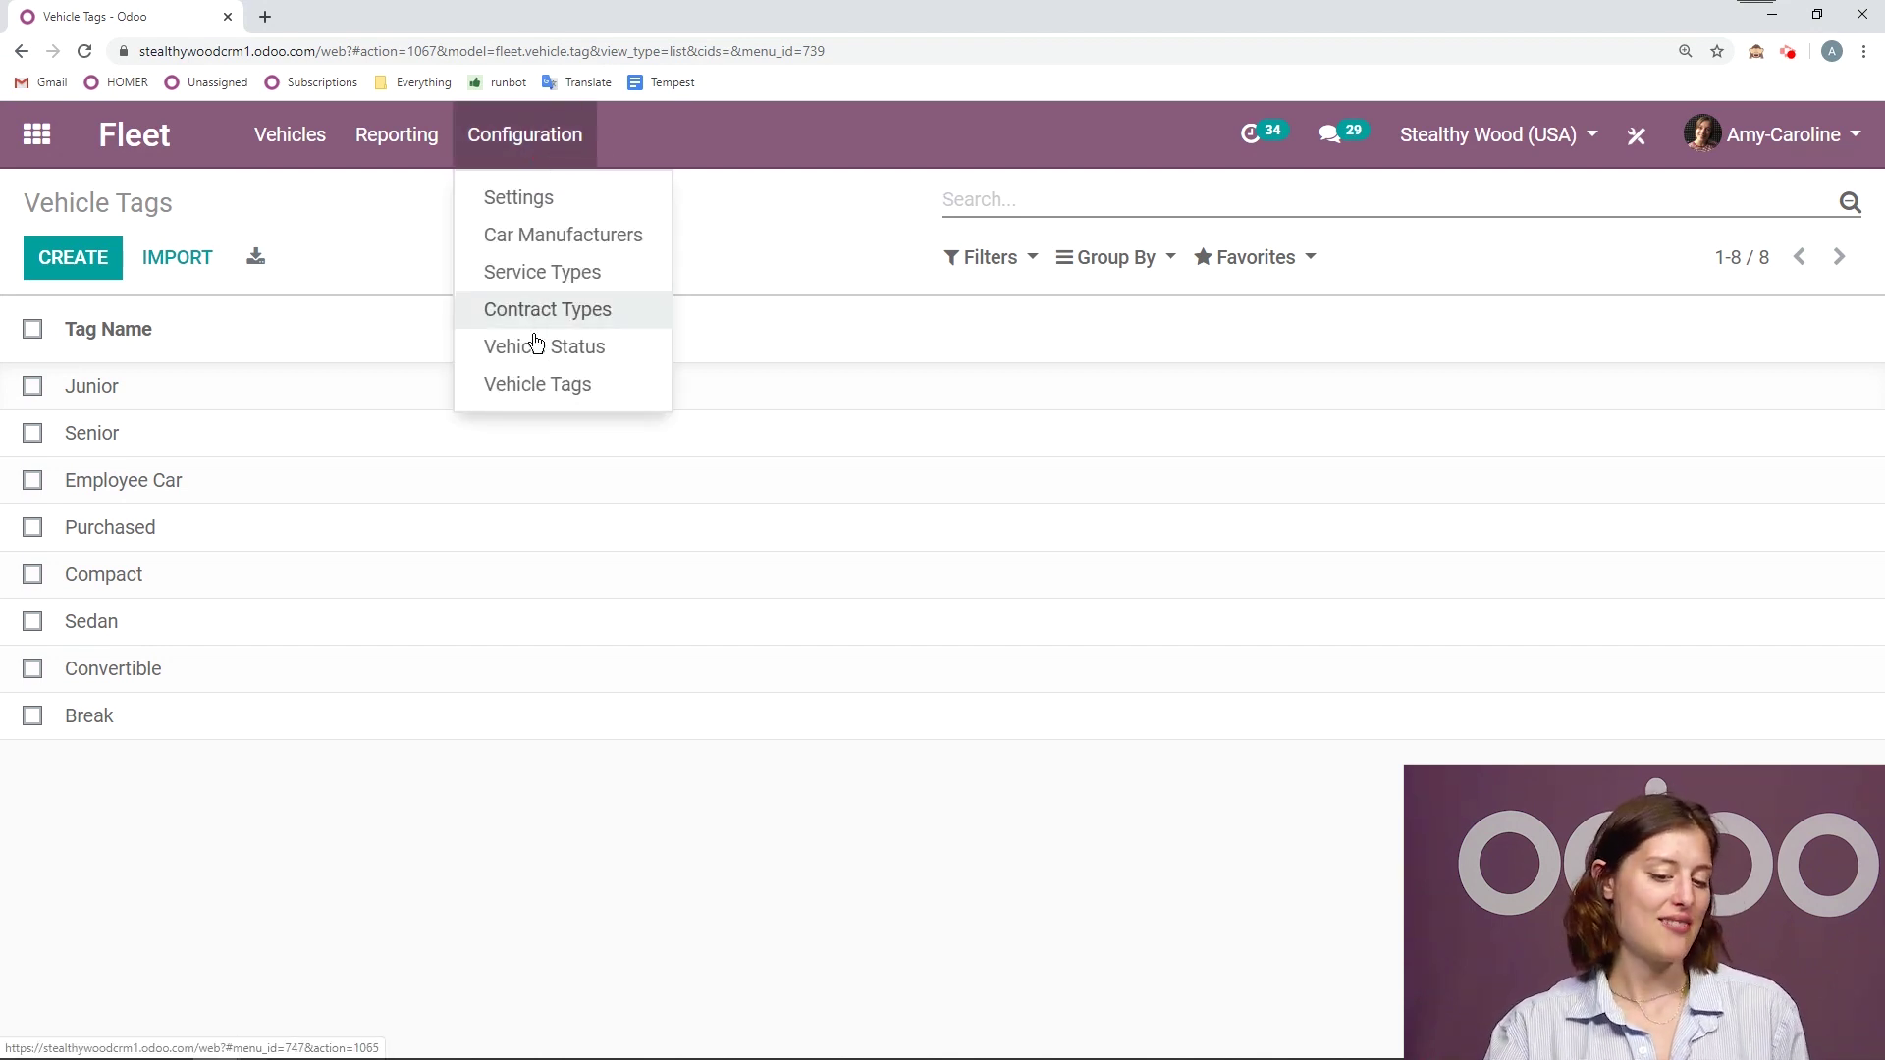
pyautogui.click(386, 218)
pyautogui.click(530, 163)
pyautogui.click(547, 199)
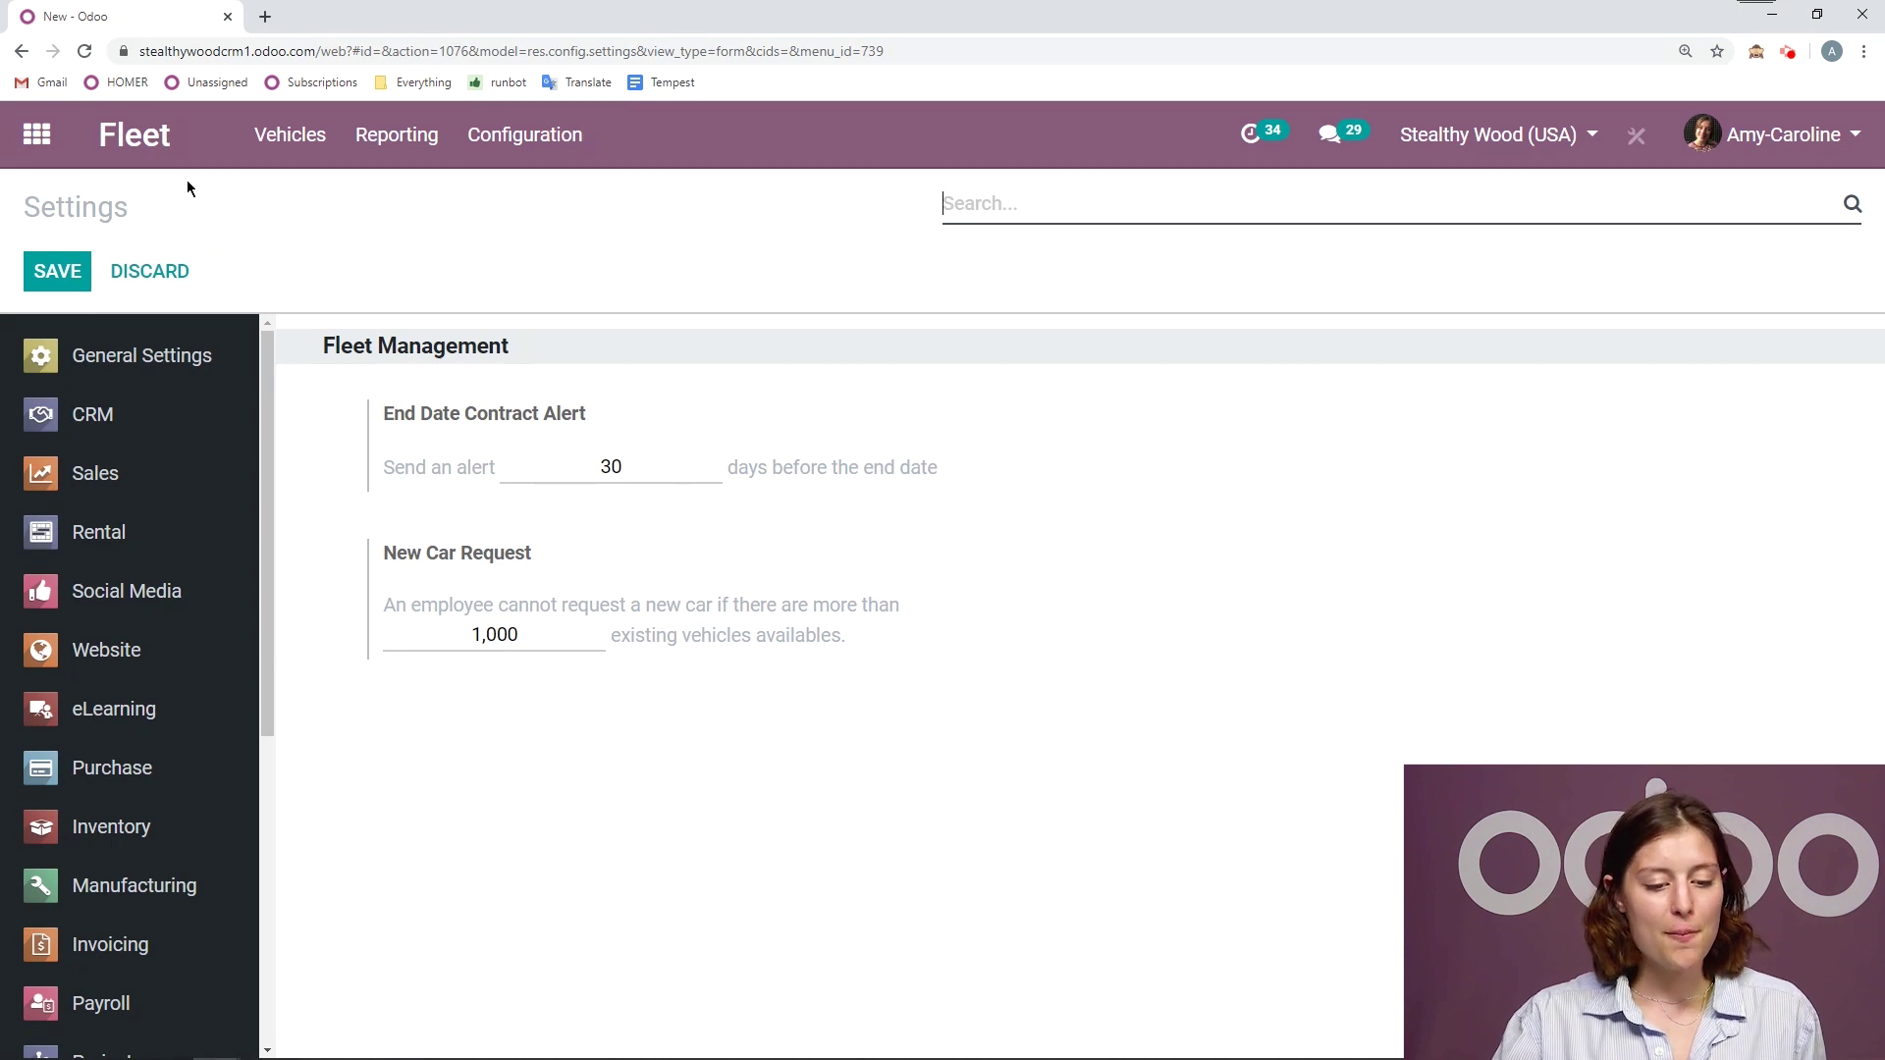
# Return to the vehicles overview and check which vehicle lists and logs are available
pyautogui.click(138, 135)
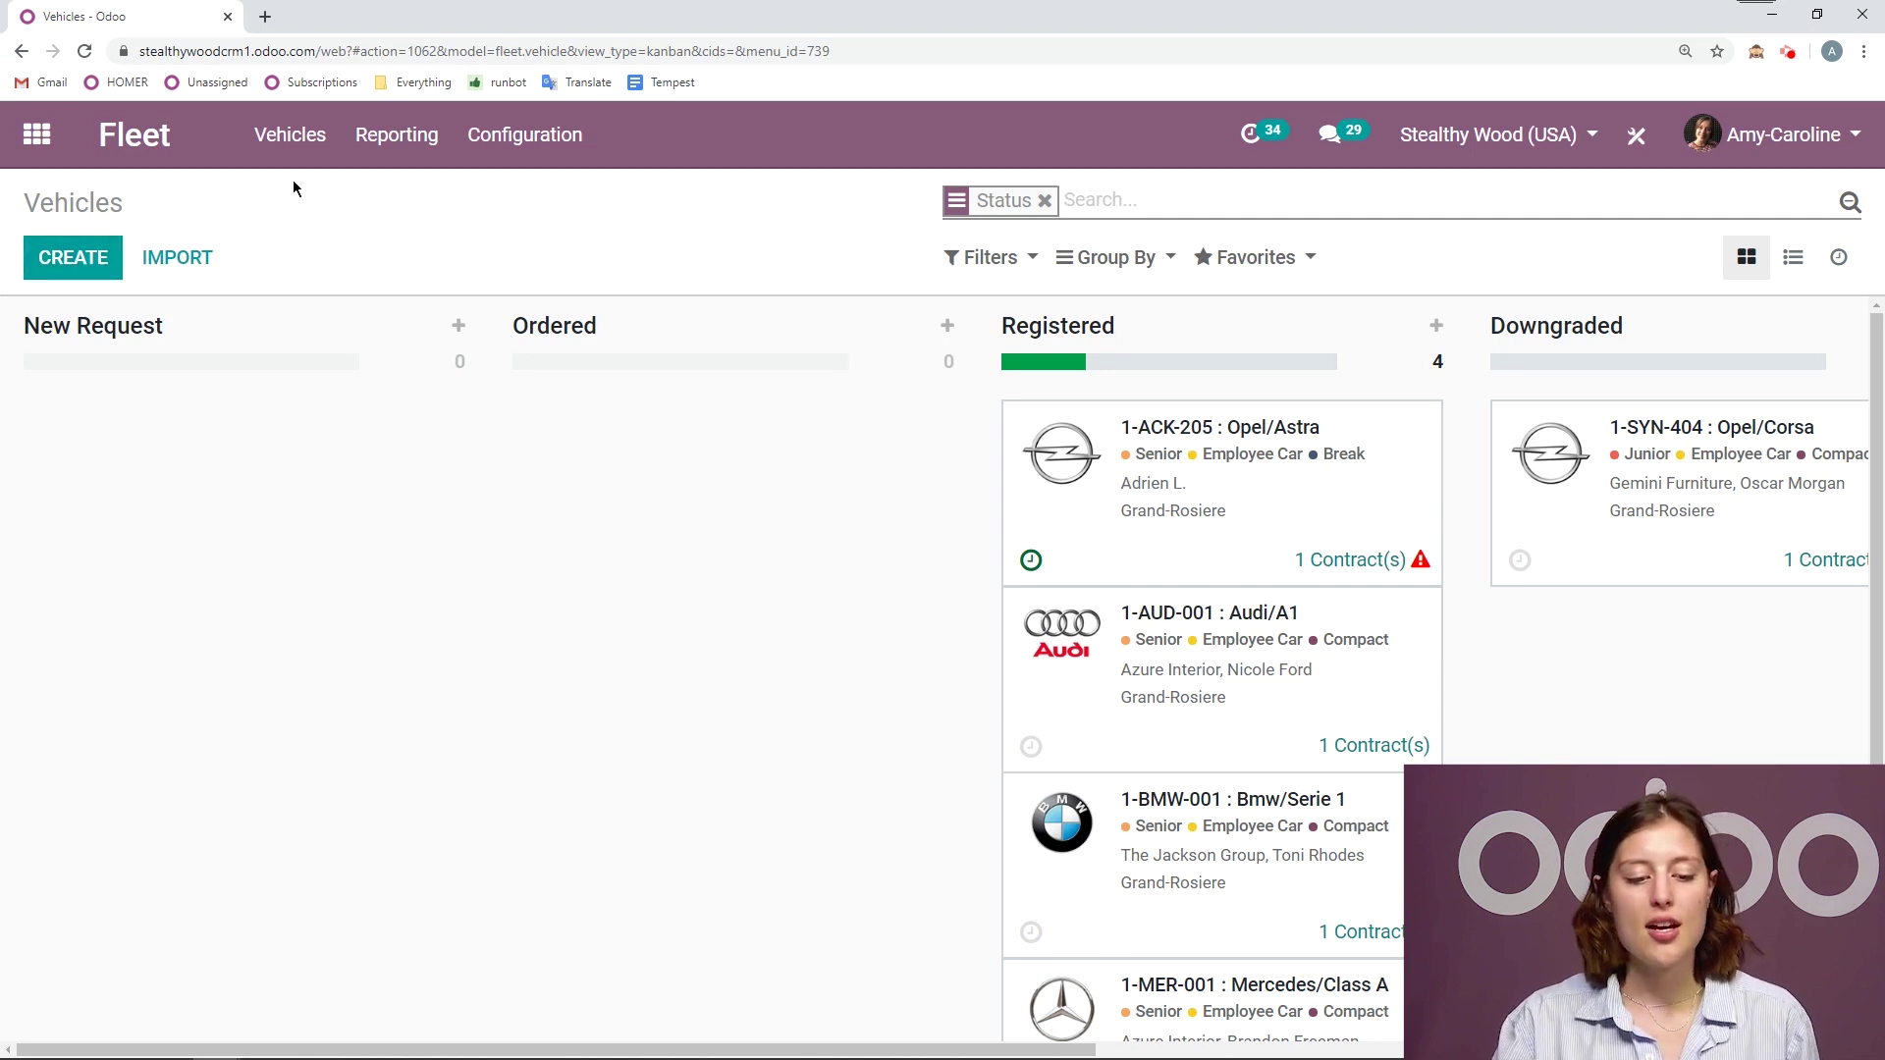
pyautogui.click(289, 134)
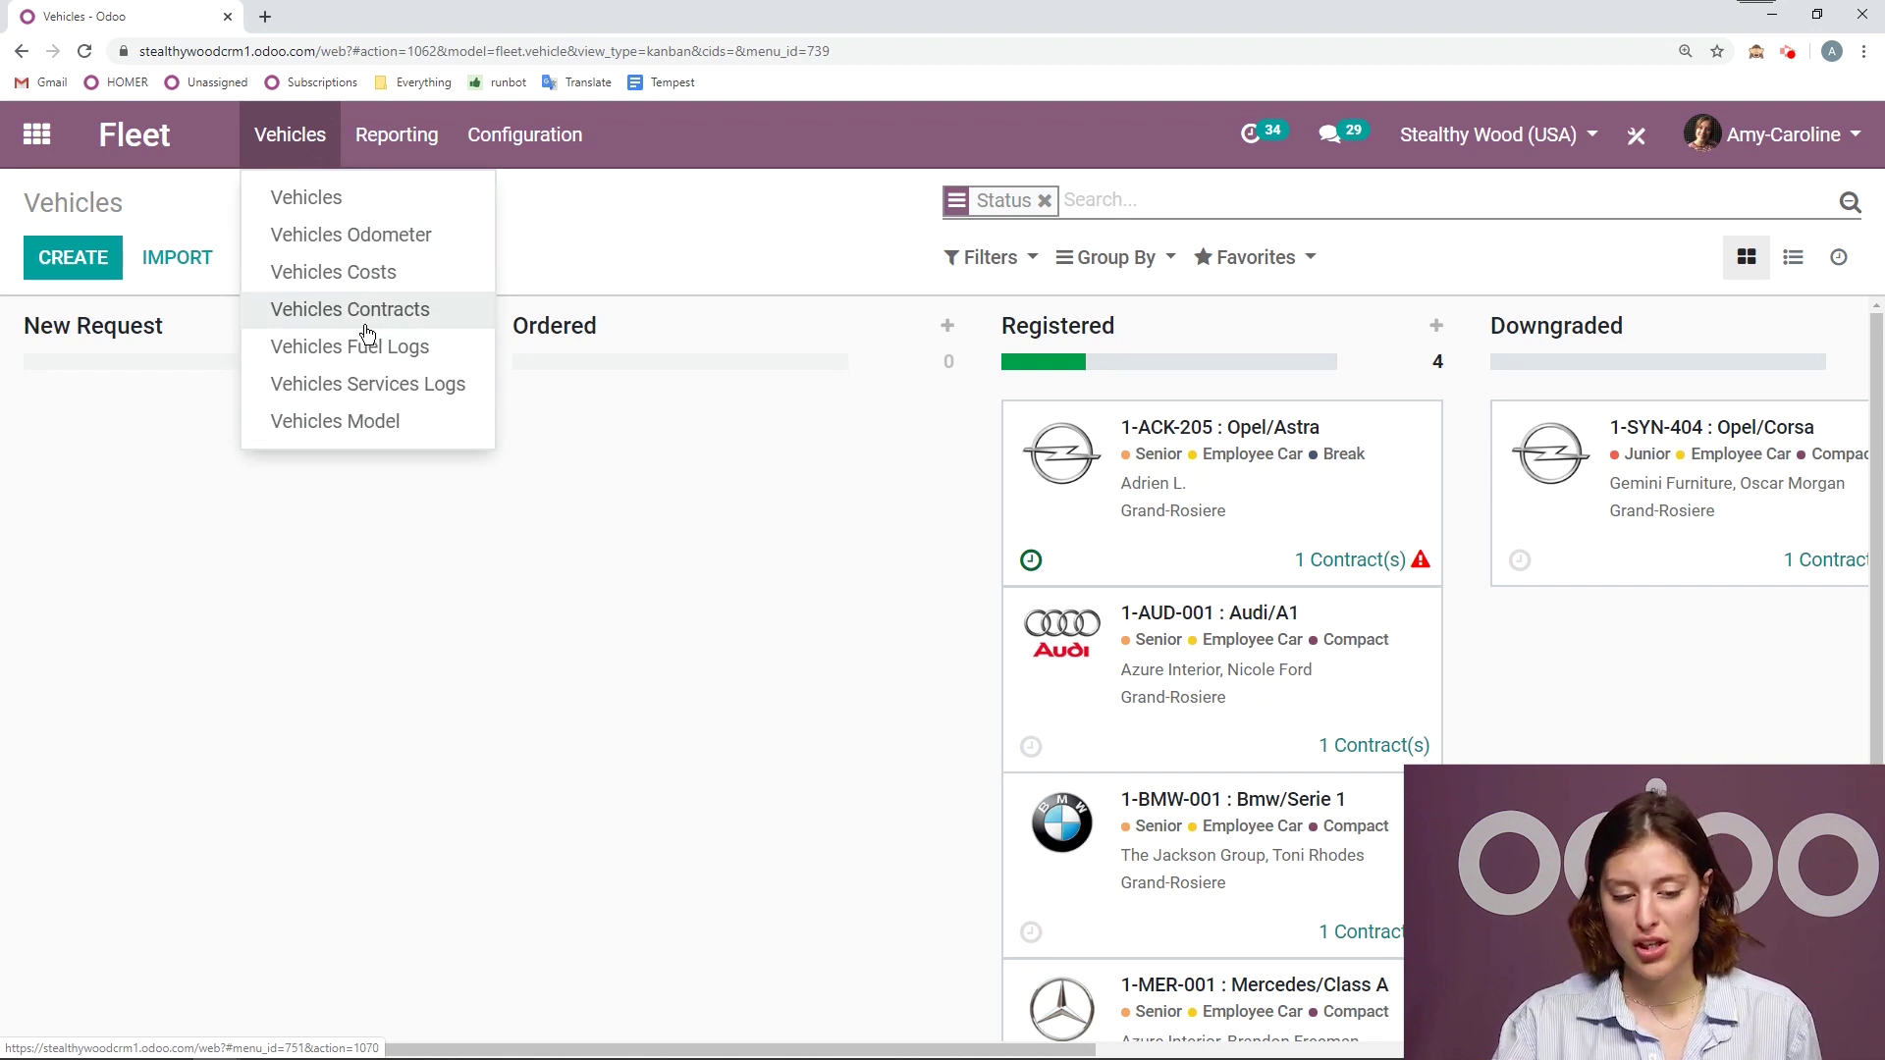
pyautogui.click(601, 245)
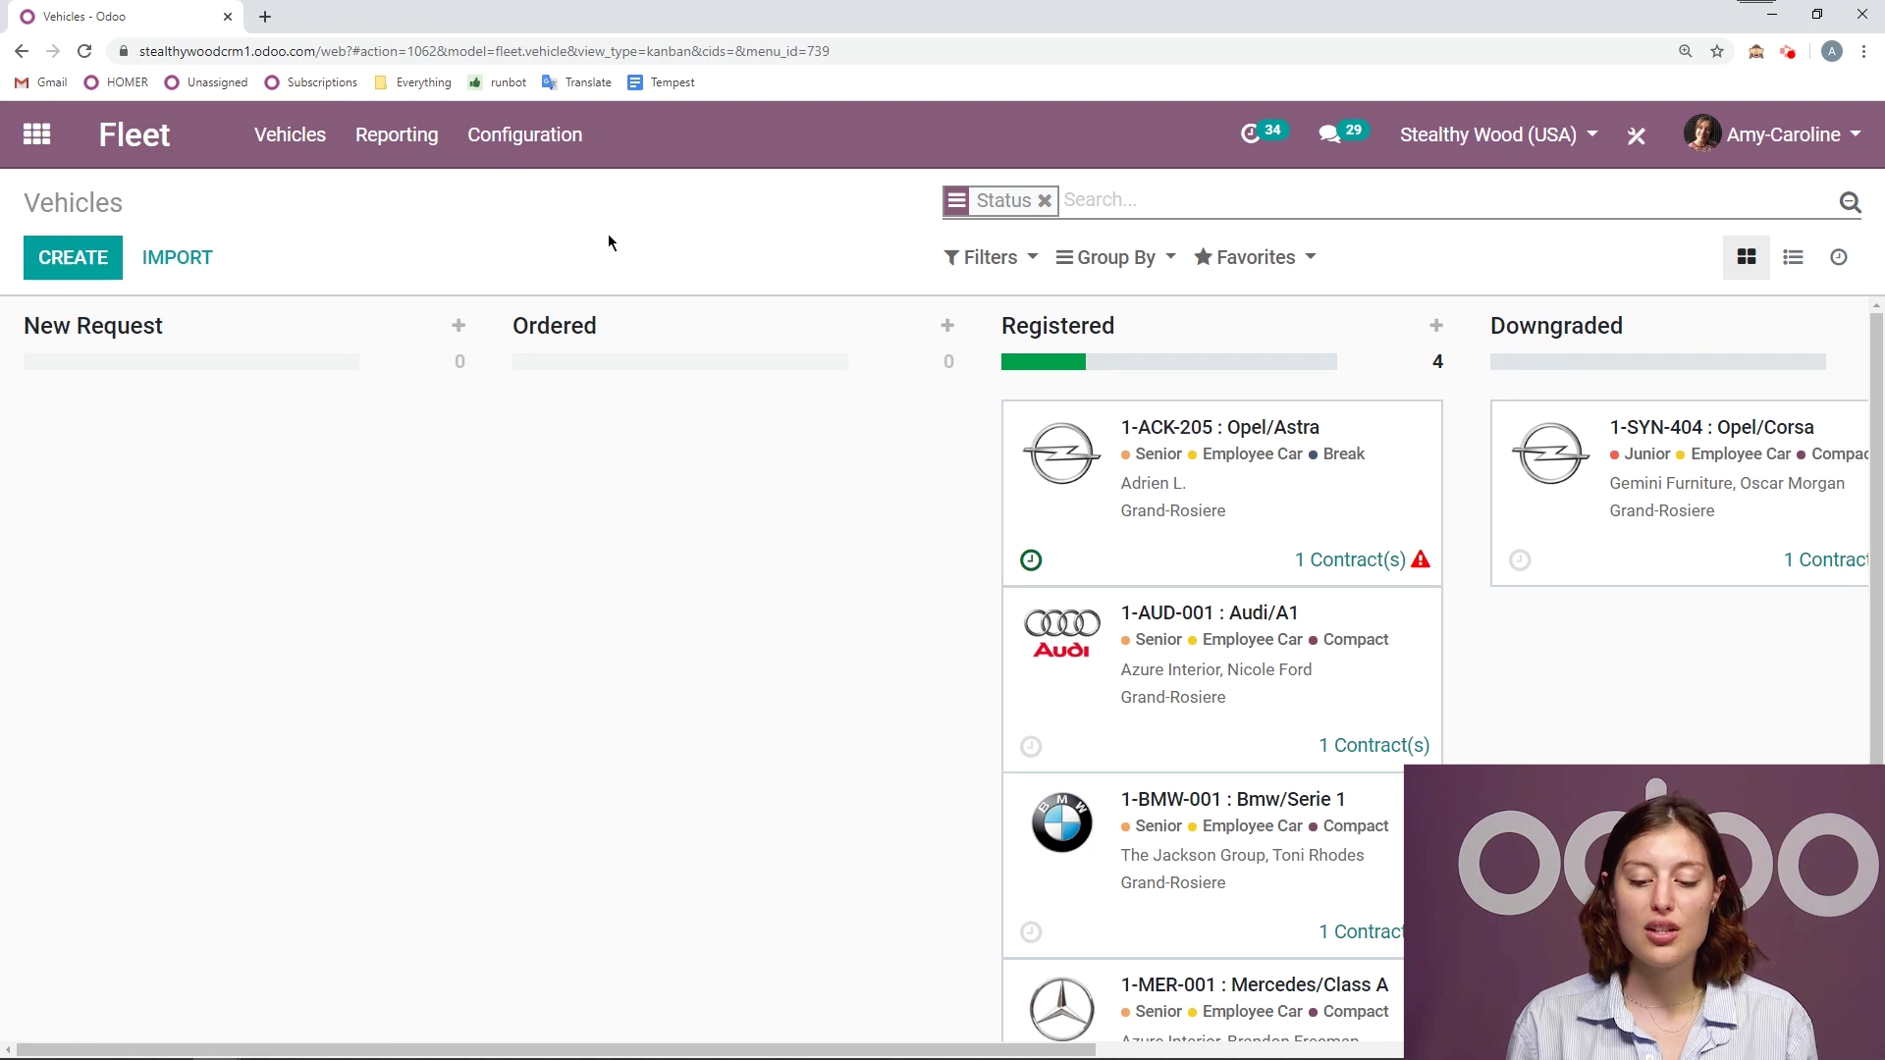